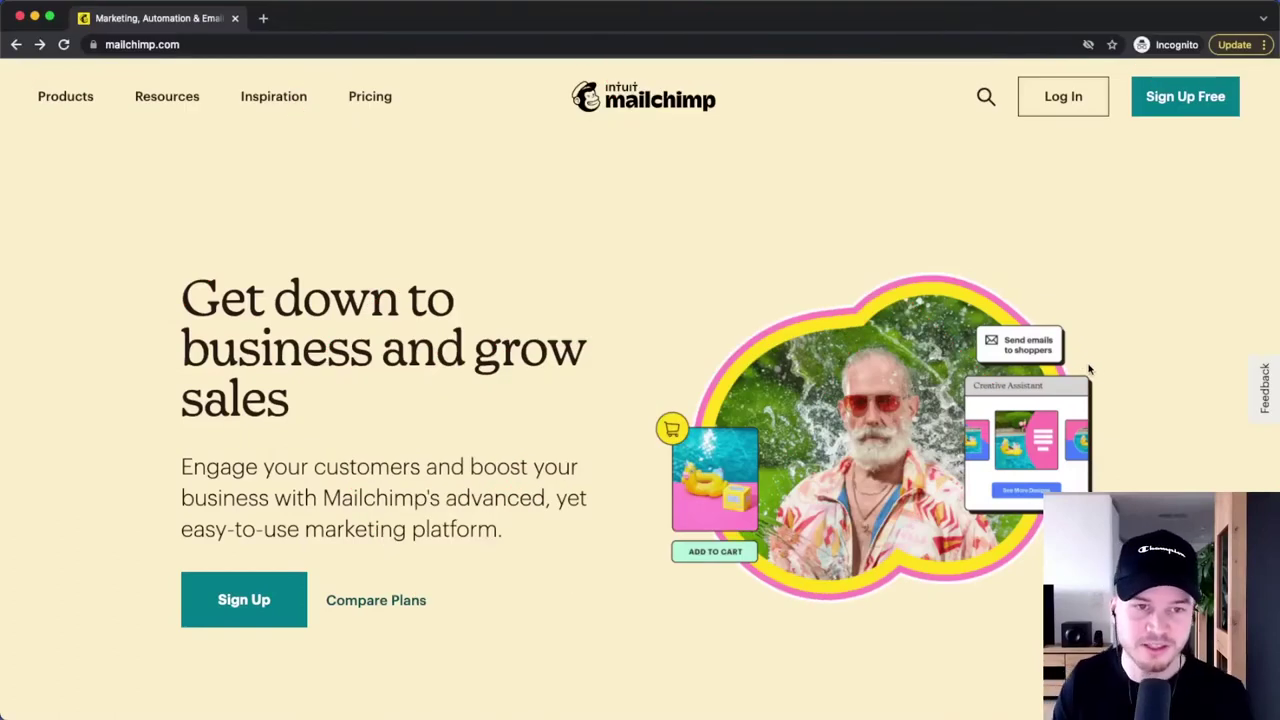
# - Check the site's web address, sign up for a free account, then open Mailchimp's activation email in Gmail
pyautogui.click(222, 45)
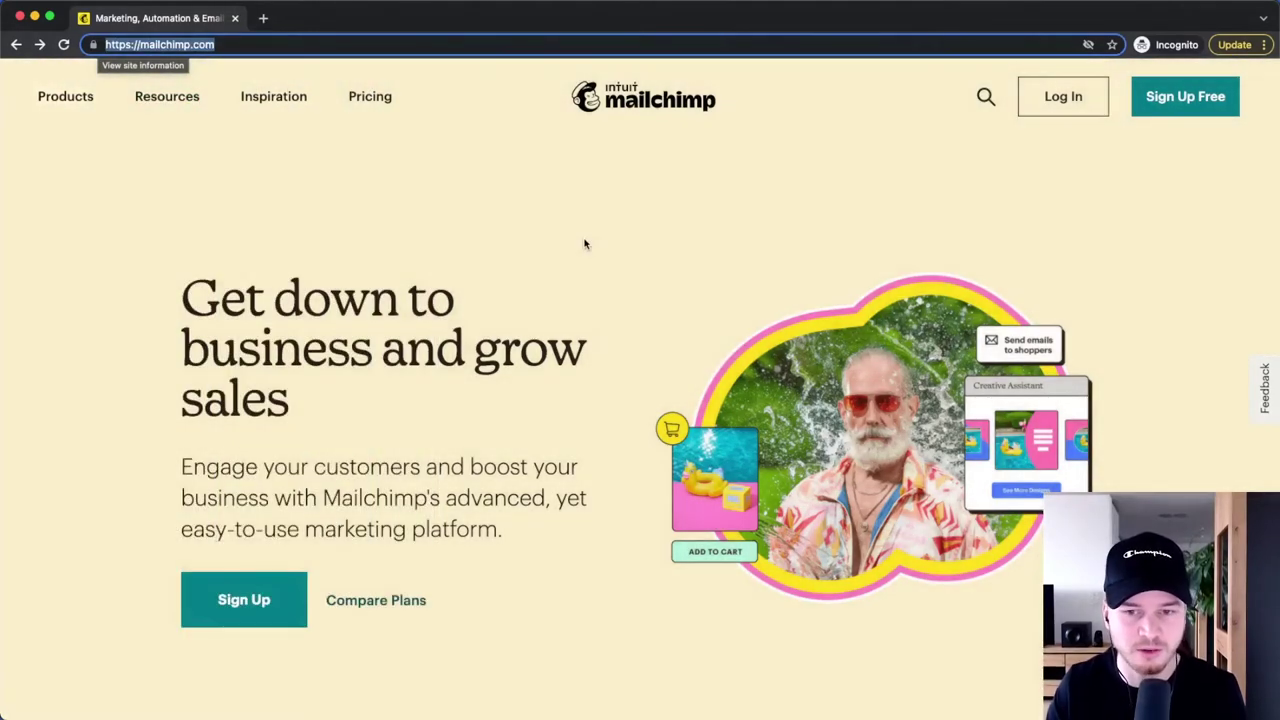
pyautogui.click(585, 244)
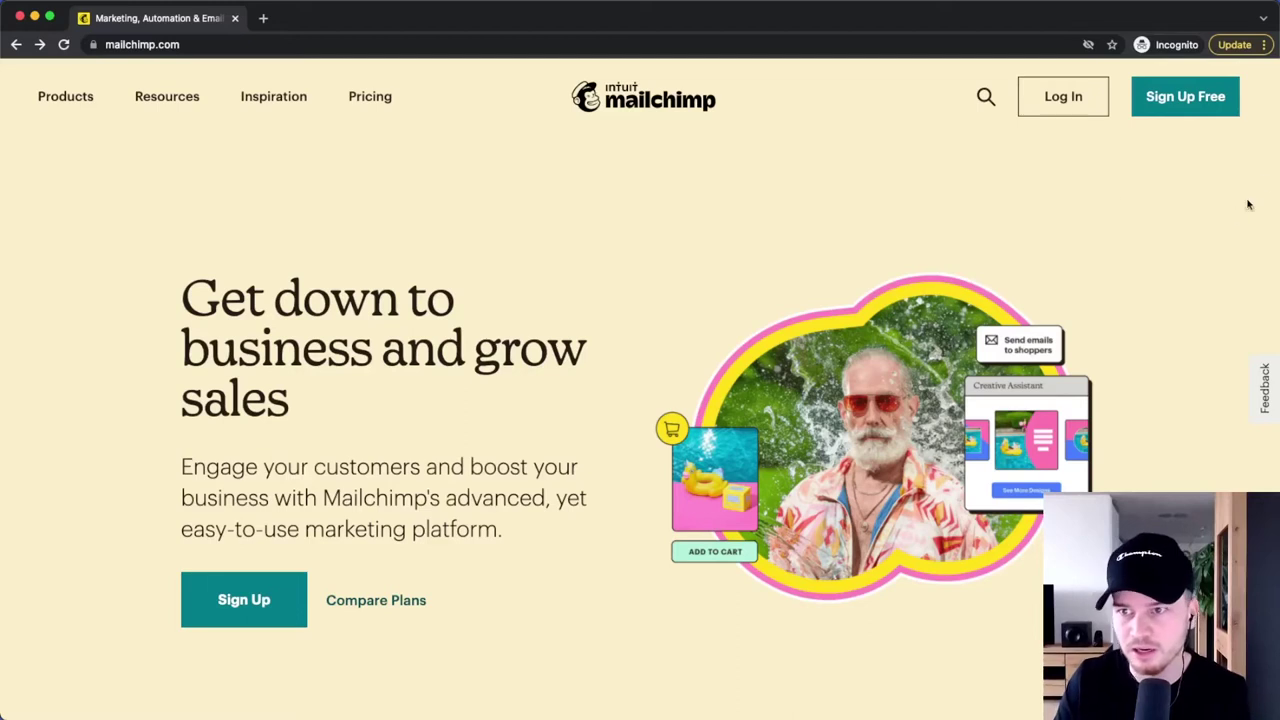
pyautogui.click(1179, 105)
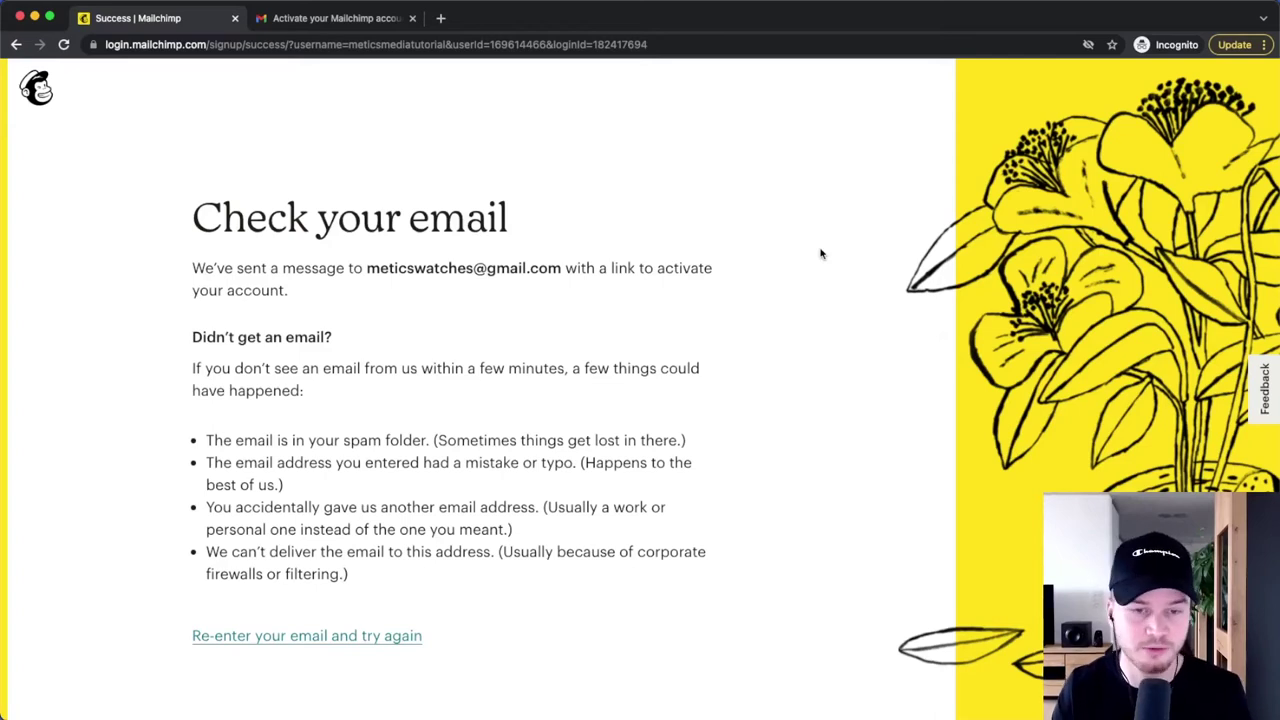
pyautogui.click(353, 19)
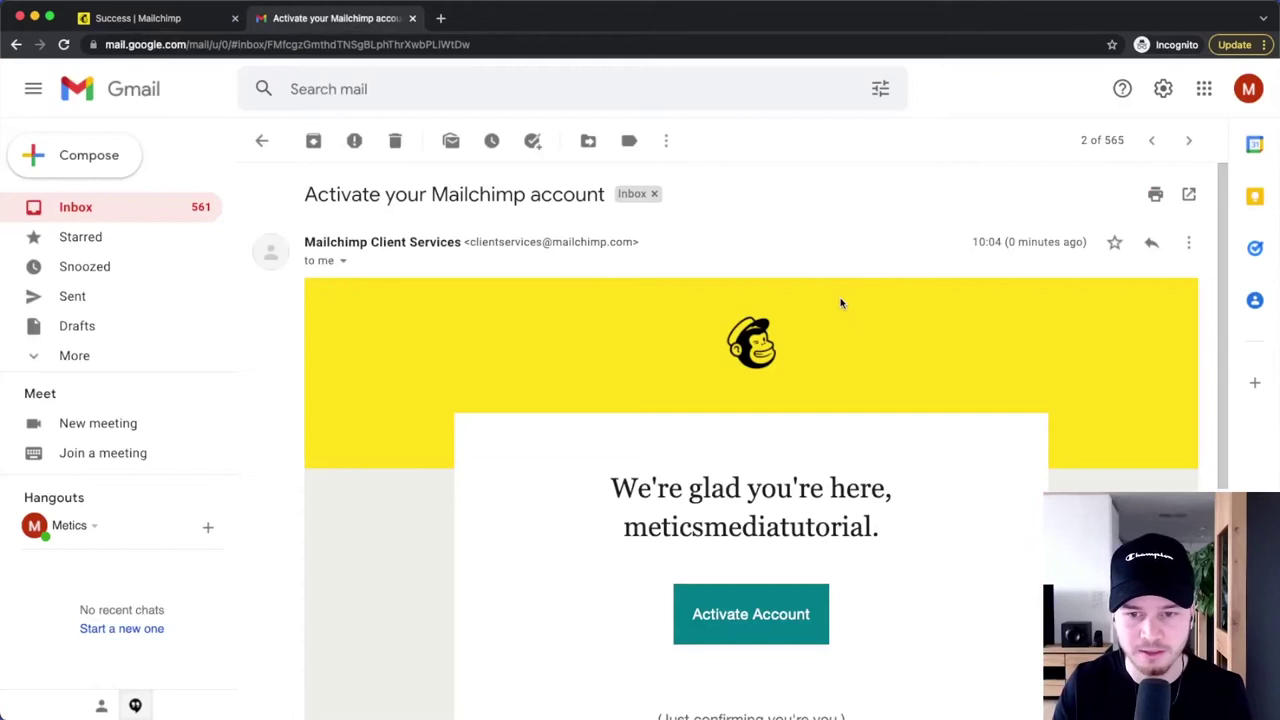
# - Scroll down the Mailchimp email and choose Activate Account
pyautogui.scroll(-3, 840, 303)
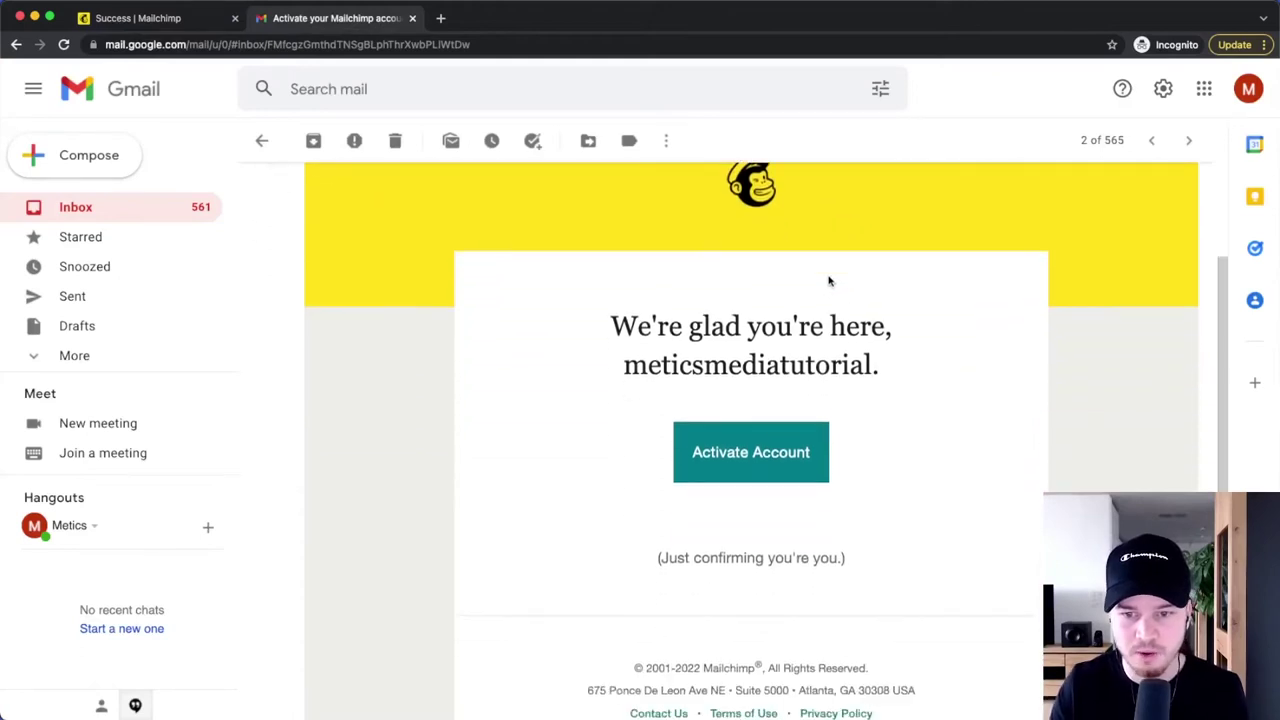
pyautogui.click(749, 437)
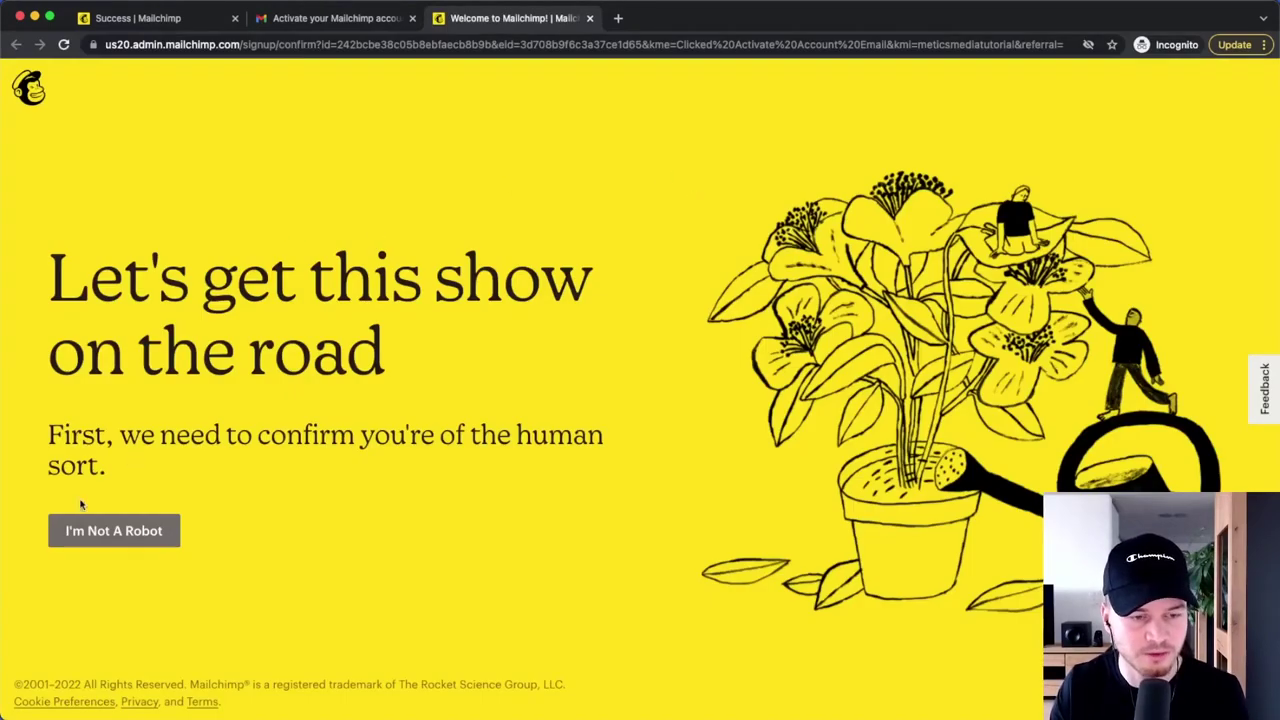
# - Confirm 'I'm Not A Robot' to reach the Account Set Up plan page with the Free plan
pyautogui.click(114, 533)
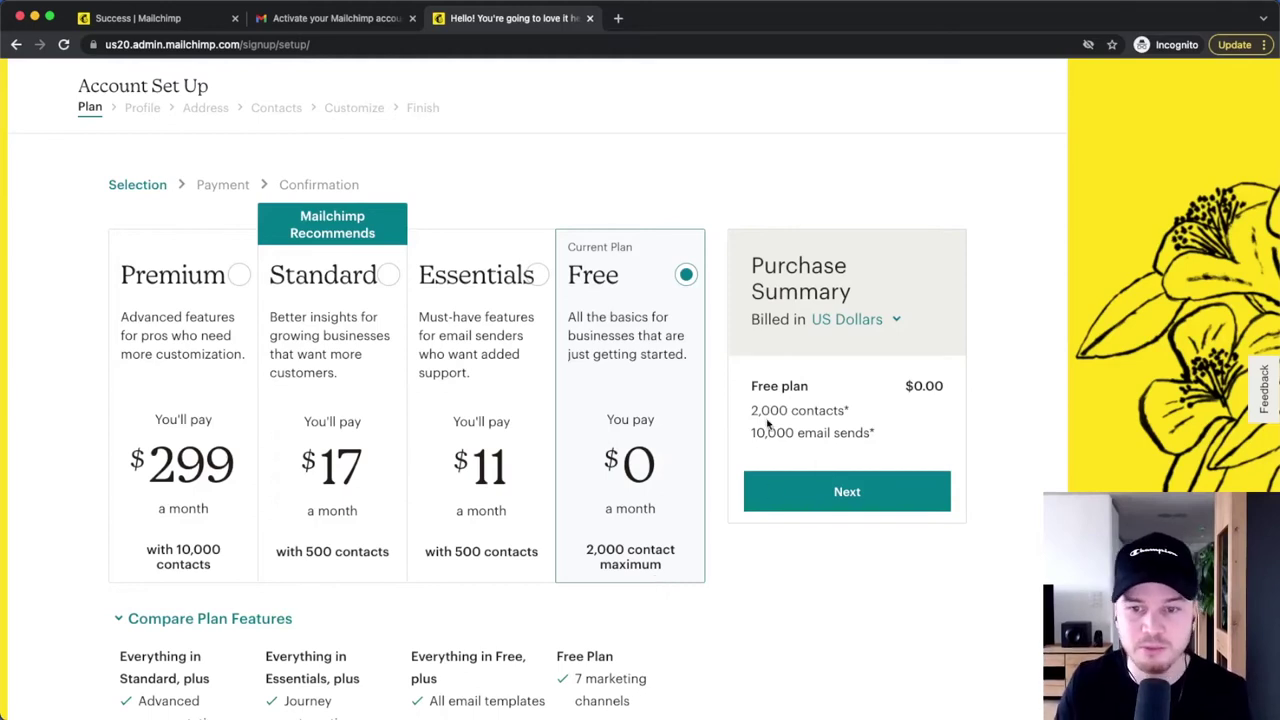
pyautogui.moveTo(750, 433); pyautogui.dragTo(903, 443)
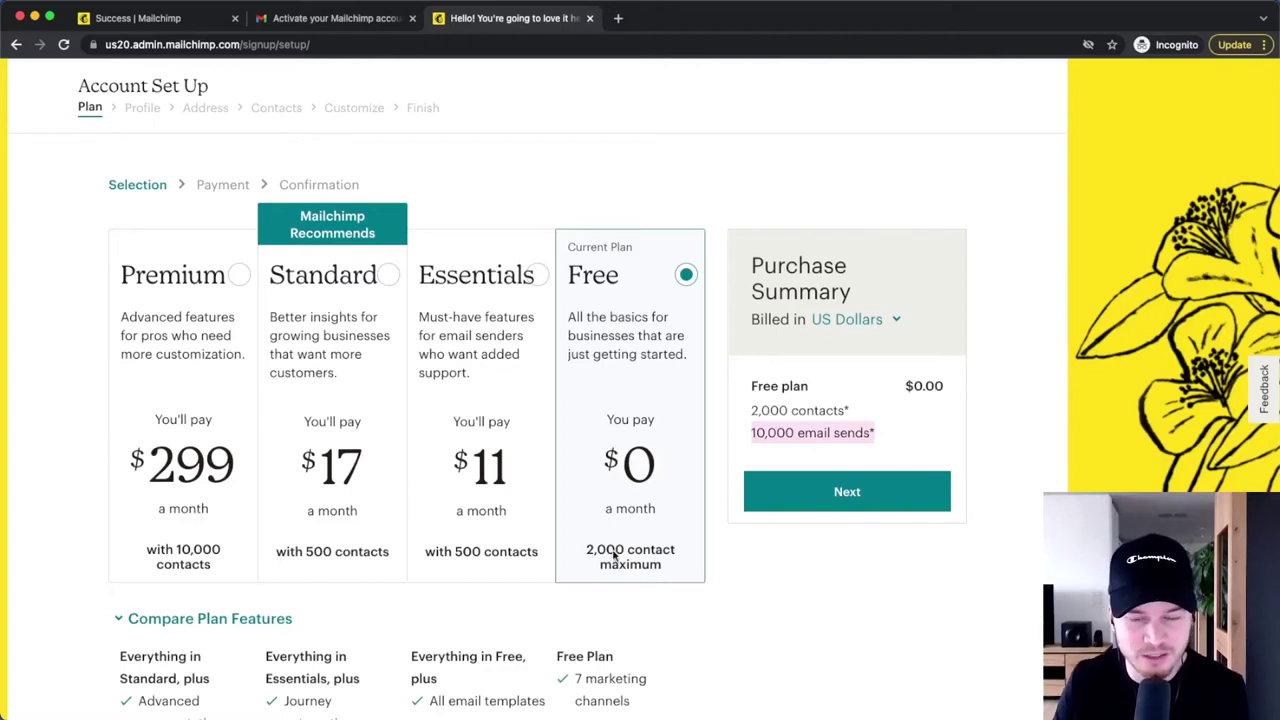
pyautogui.scroll(-3, 392, 447)
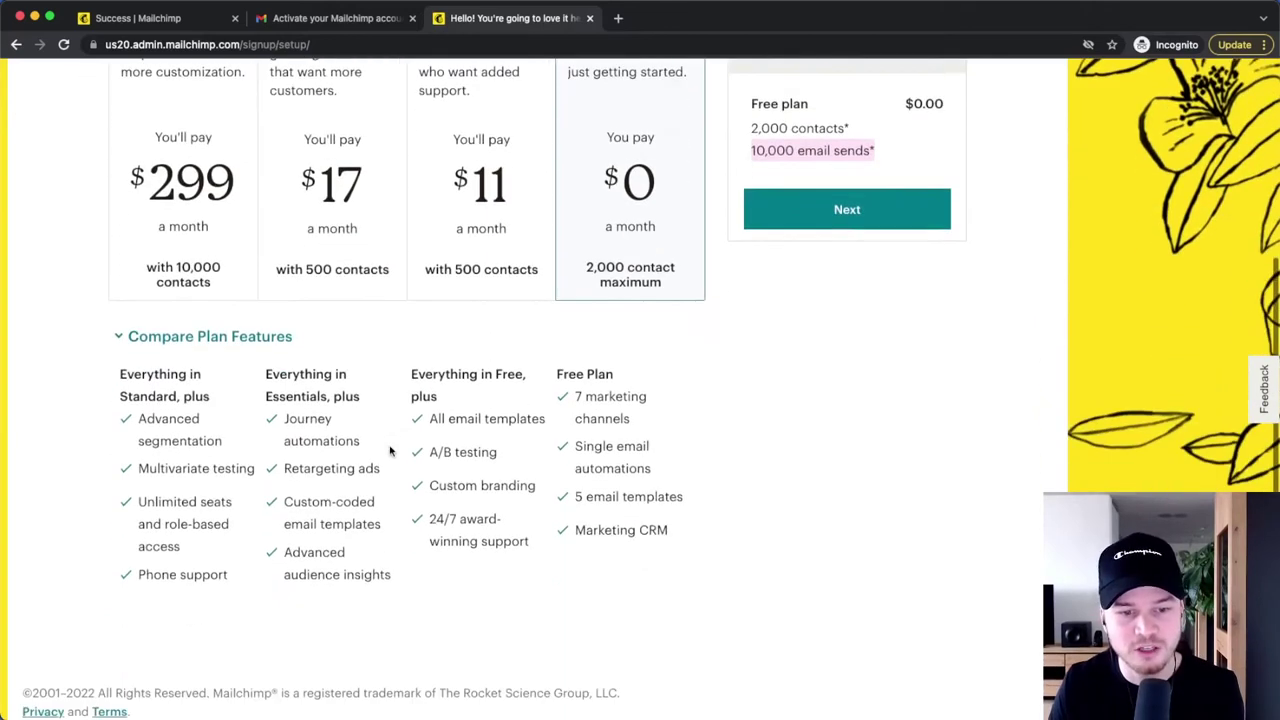
pyautogui.scroll(2, 325, 457)
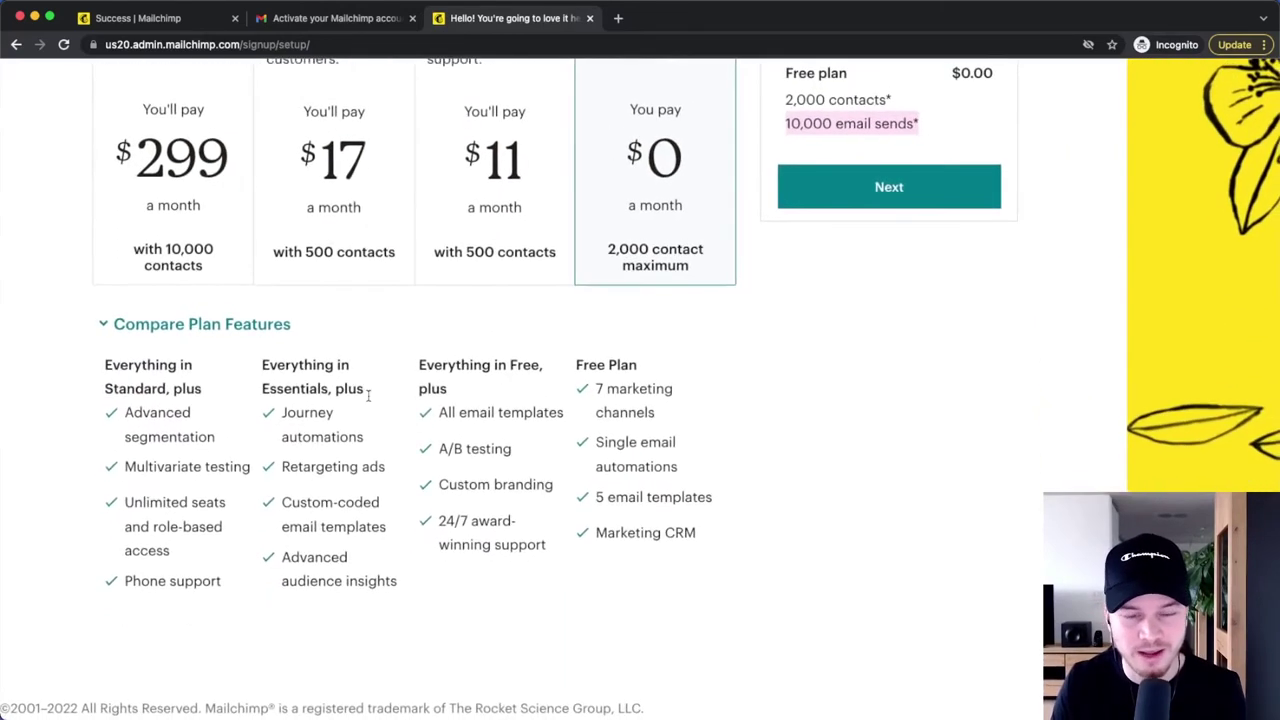
pyautogui.scroll(5, 321, 458)
pyautogui.moveTo(268, 405); pyautogui.dragTo(396, 450)
pyautogui.scroll(-7, 396, 450)
pyautogui.click(354, 349)
pyautogui.scroll(5, 300, 420)
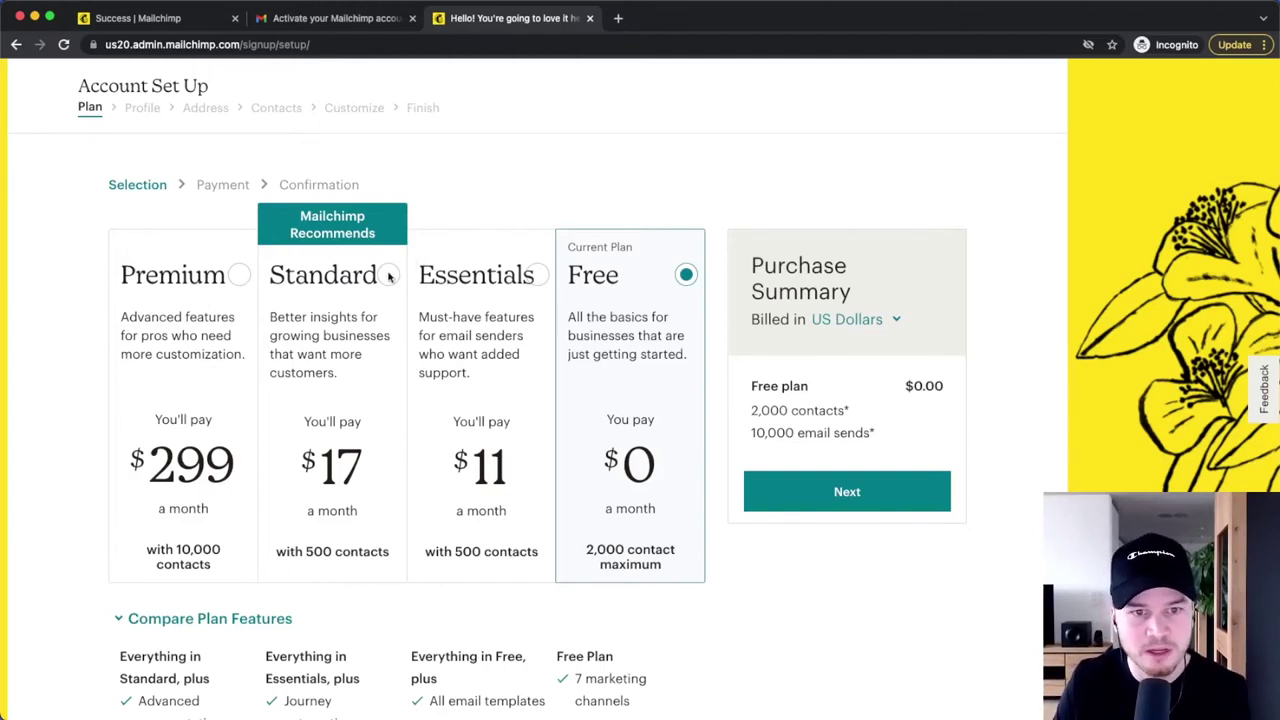
pyautogui.click(389, 275)
pyautogui.scroll(-4, 387, 285)
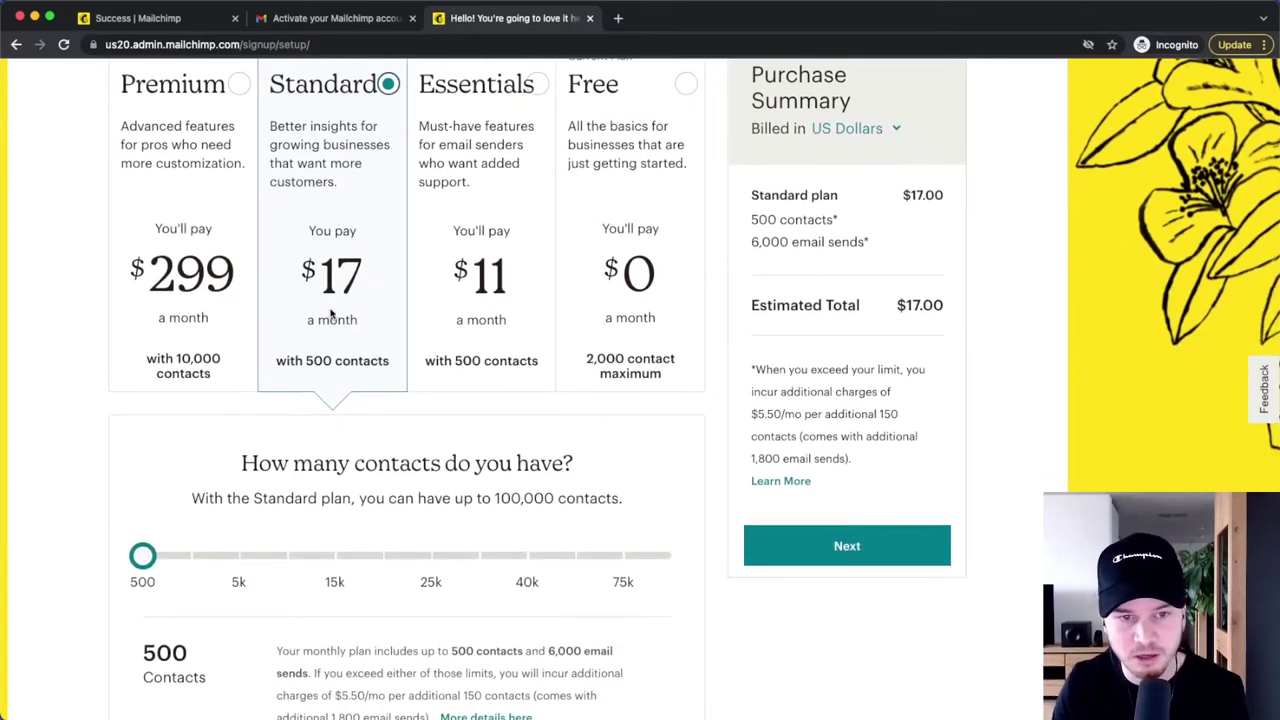
pyautogui.moveTo(143, 556); pyautogui.dragTo(239, 556)
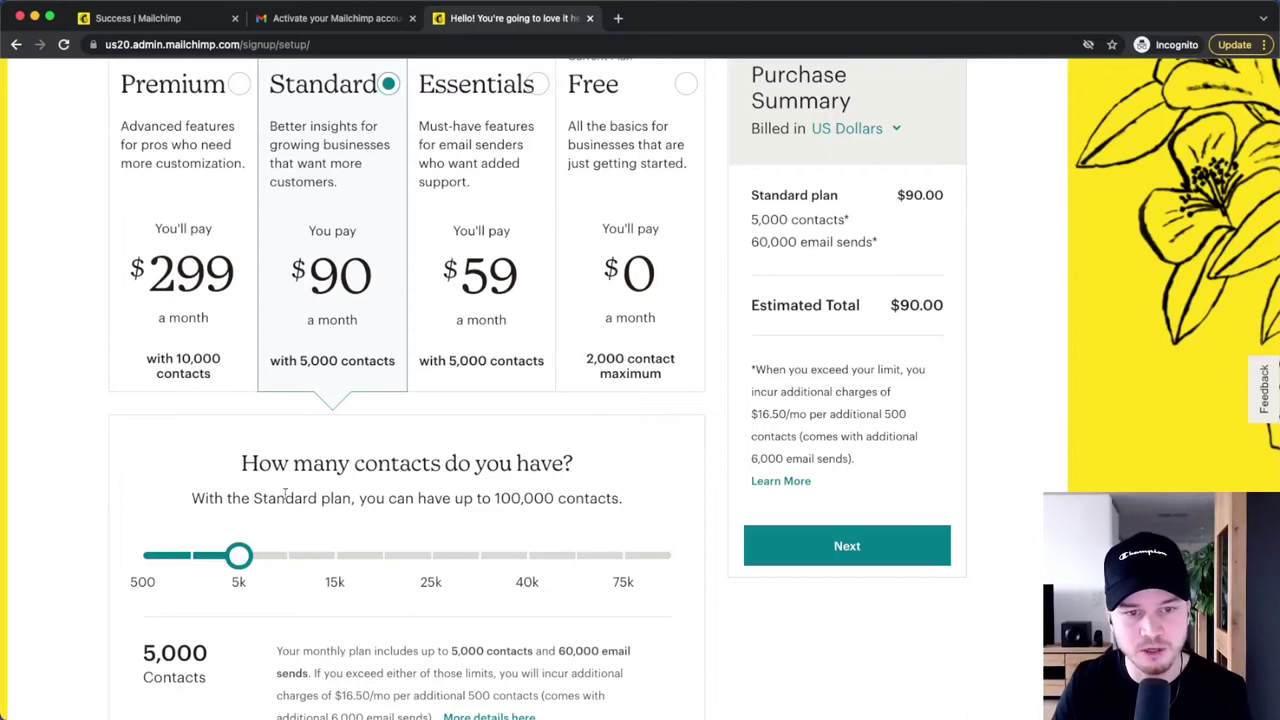
pyautogui.scroll(3, 412, 488)
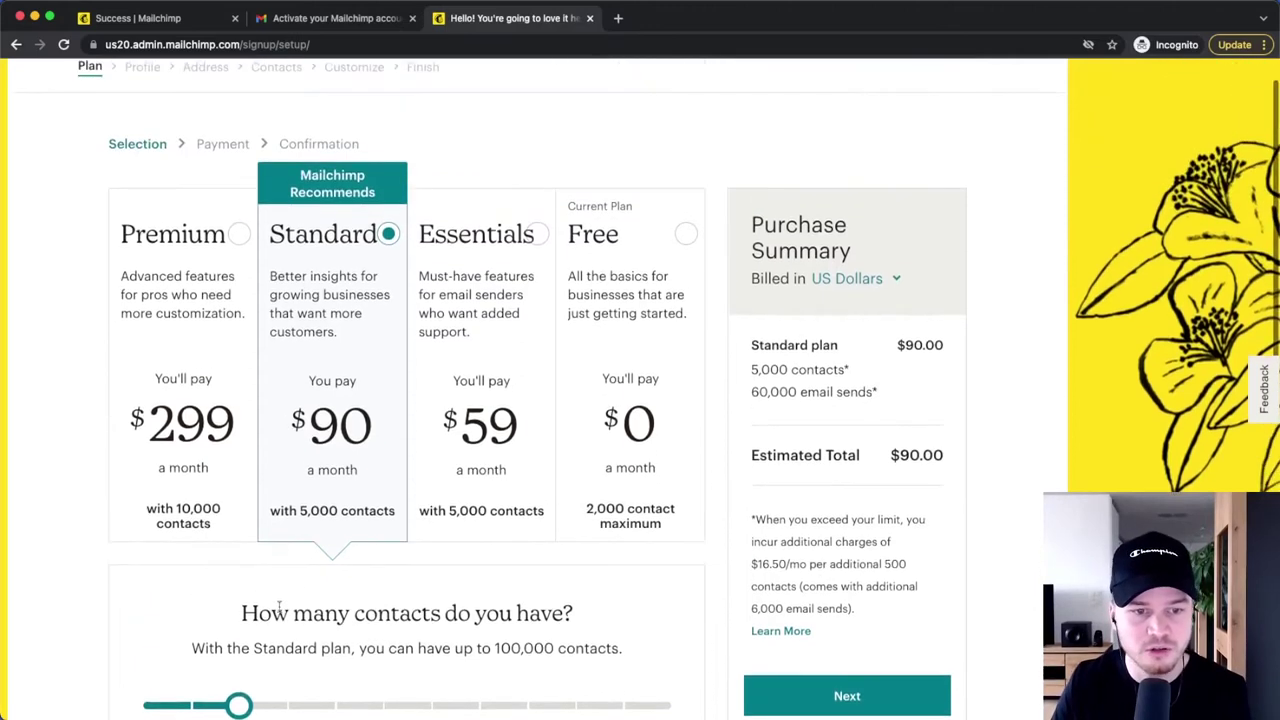
pyautogui.click(676, 238)
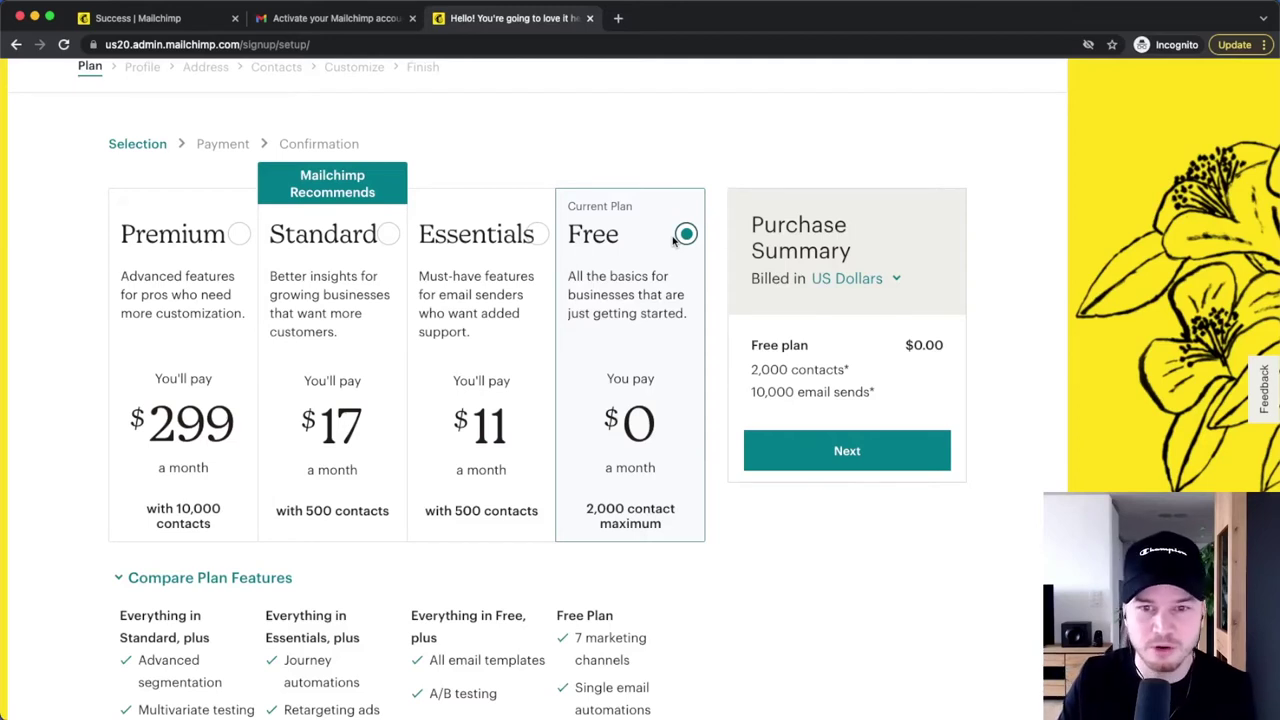
pyautogui.scroll(1, 530, 300)
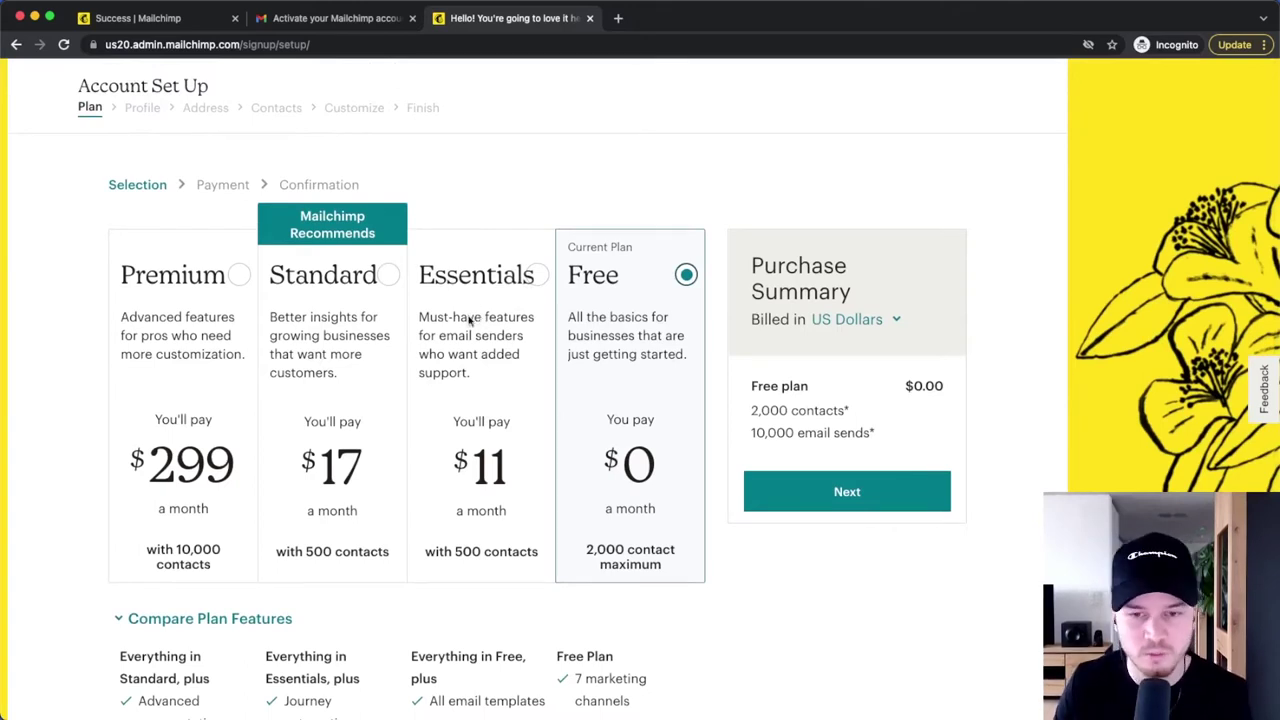
# - Continue on the Free plan and fill in the Profile and address details
pyautogui.click(845, 502)
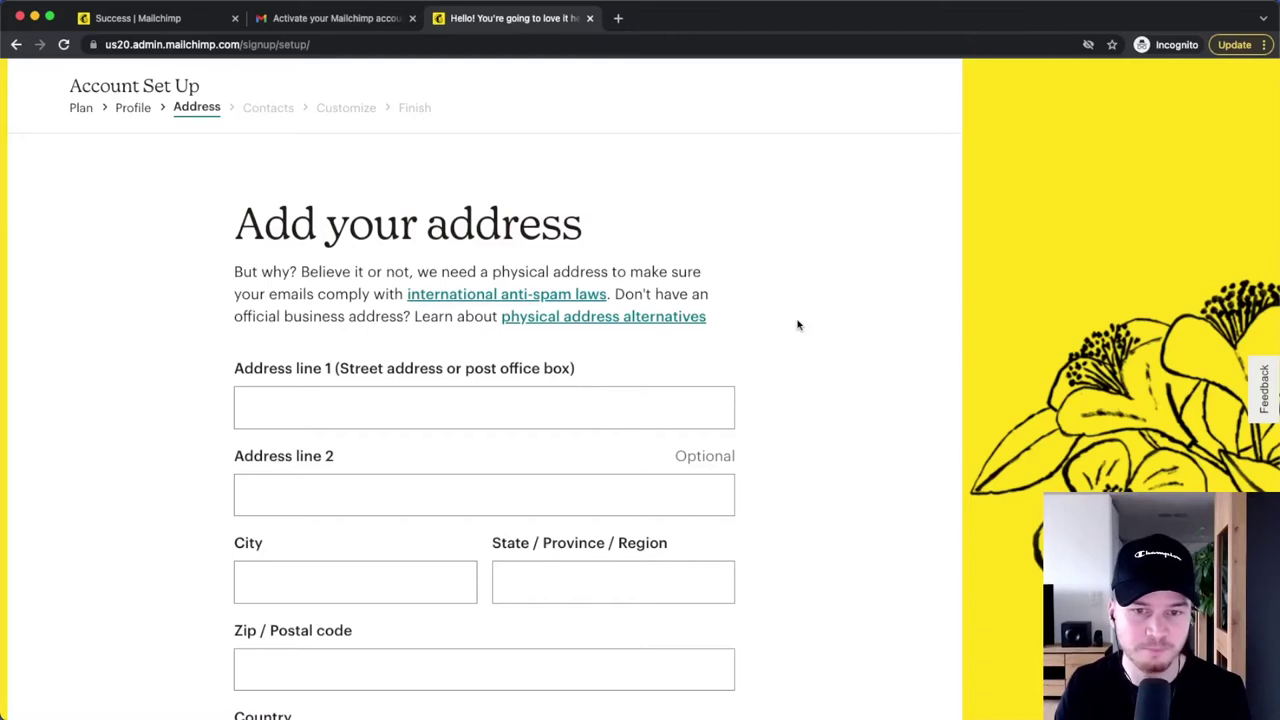
pyautogui.scroll(-2, 556, 421)
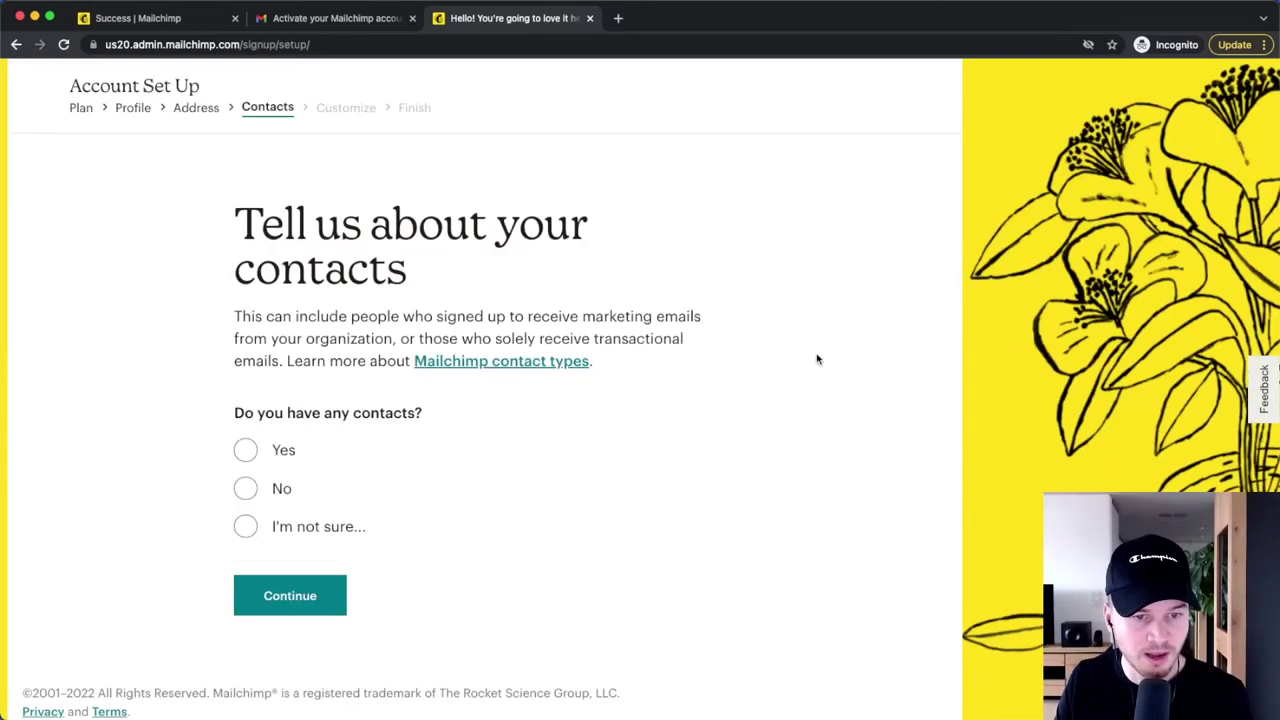
# - Answer No to having contacts, skip the online-selling question, and continue from the Finish page
pyautogui.click(246, 488)
pyautogui.click(290, 648)
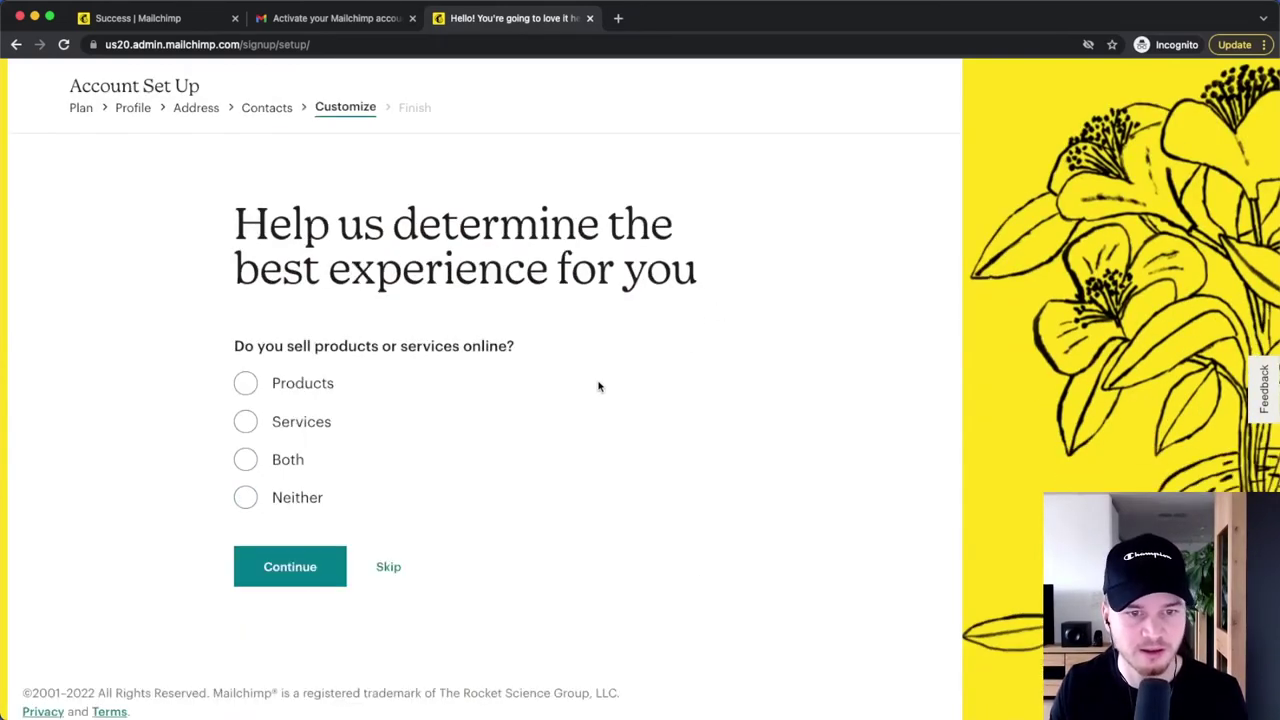
pyautogui.click(408, 568)
pyautogui.scroll(-1, 600, 460)
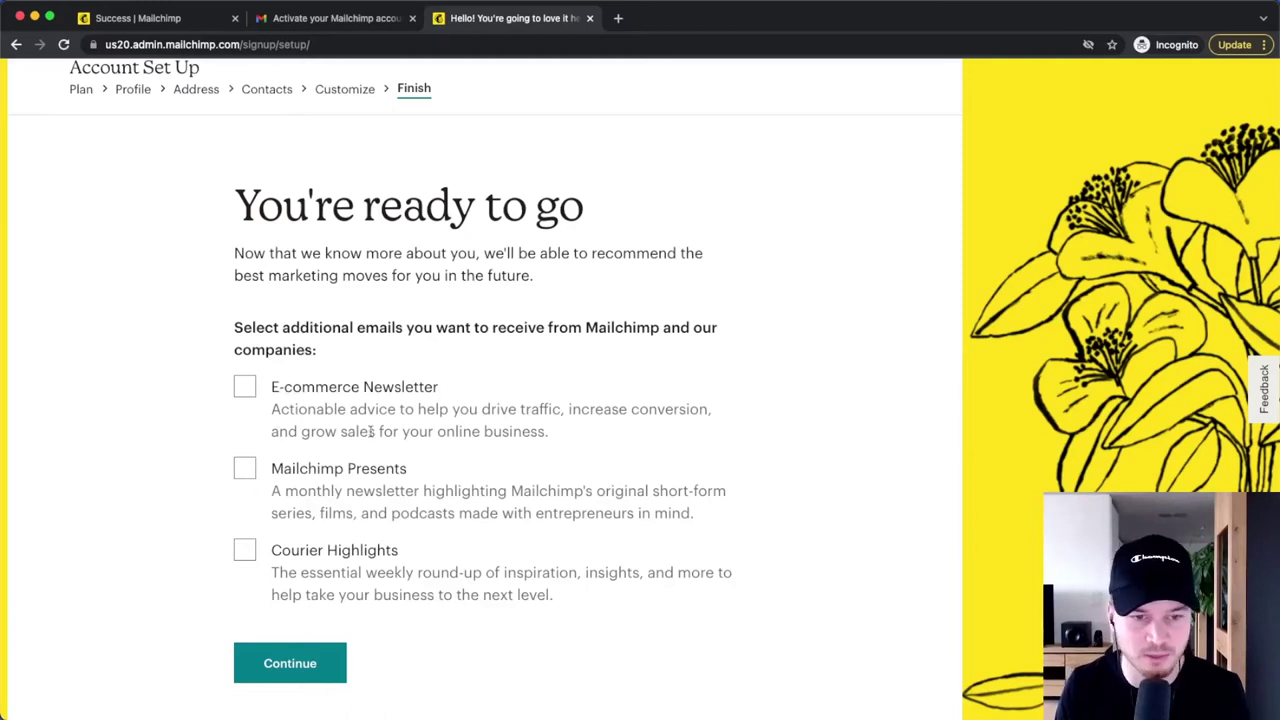
pyautogui.scroll(-2, 372, 431)
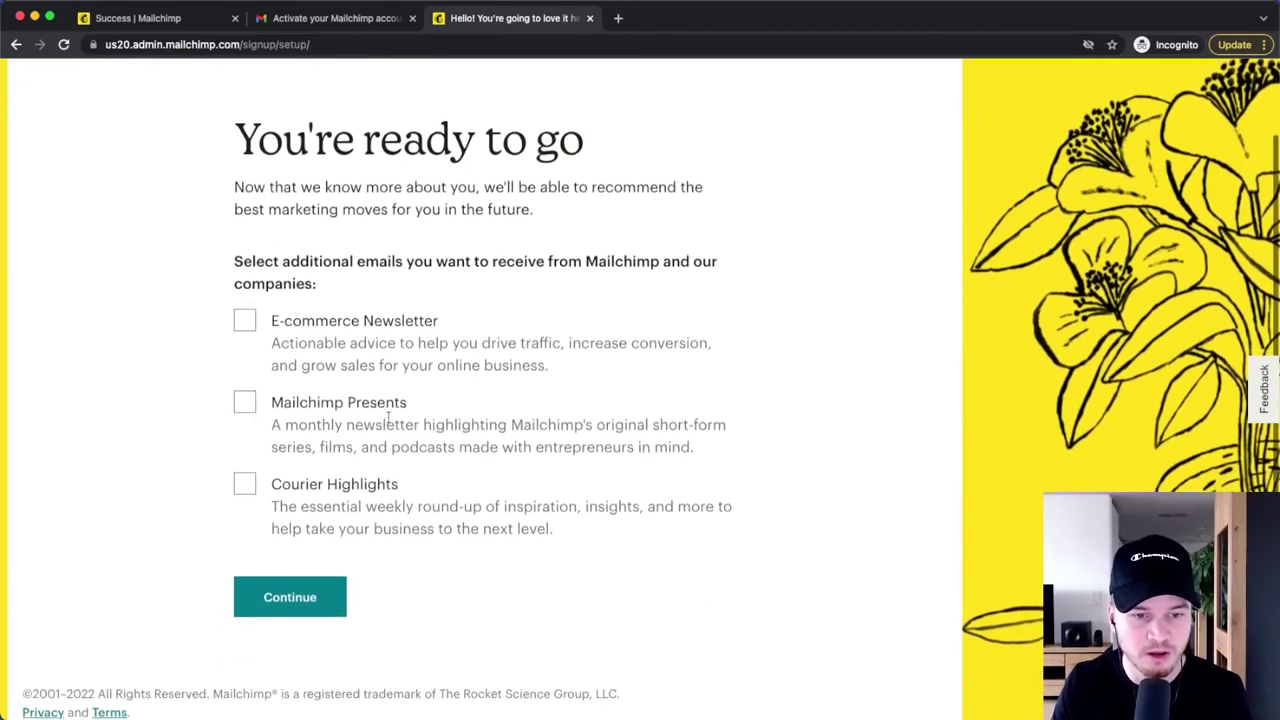
pyautogui.click(309, 603)
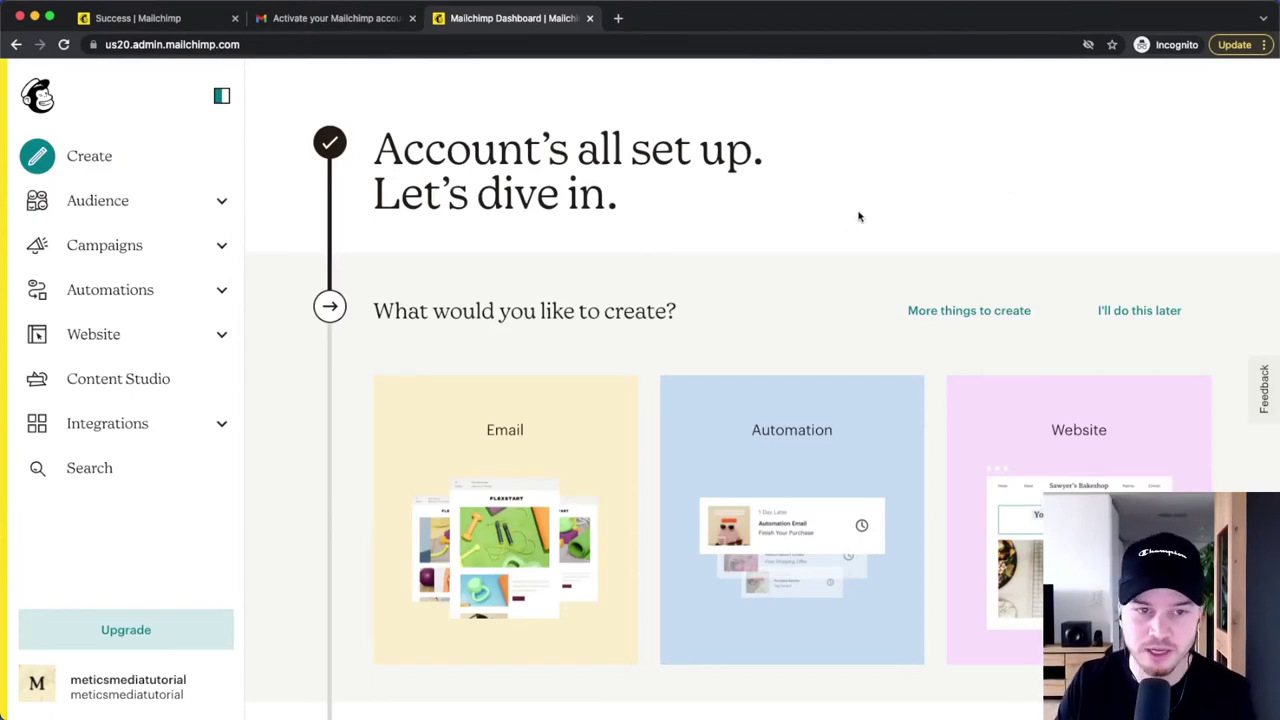
pyautogui.scroll(-1, 857, 253)
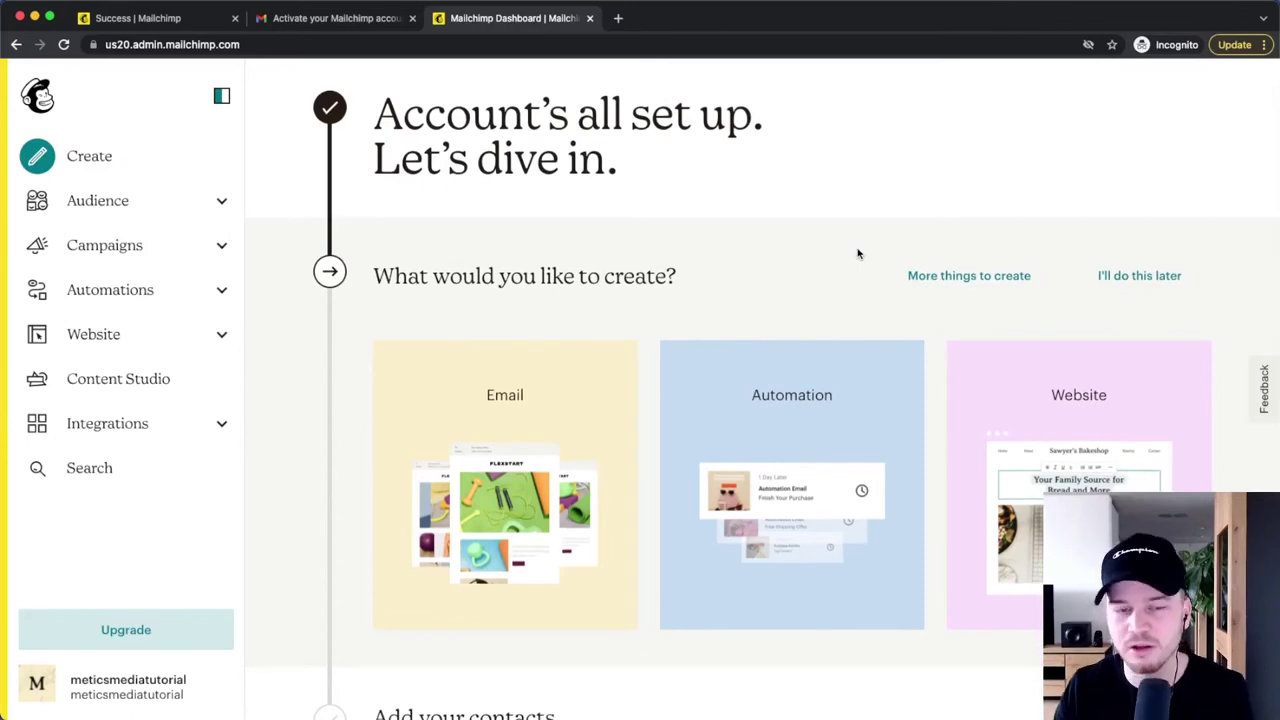
pyautogui.scroll(-5, 735, 250)
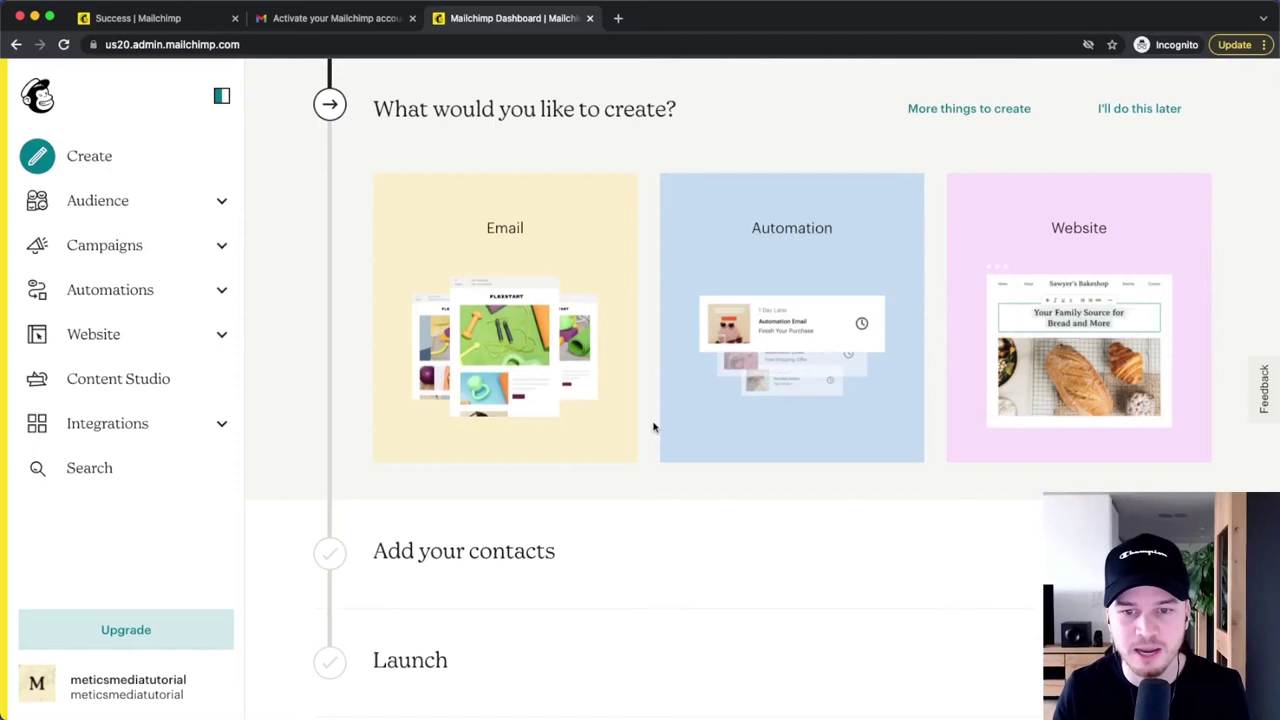
pyautogui.scroll(-2, 654, 428)
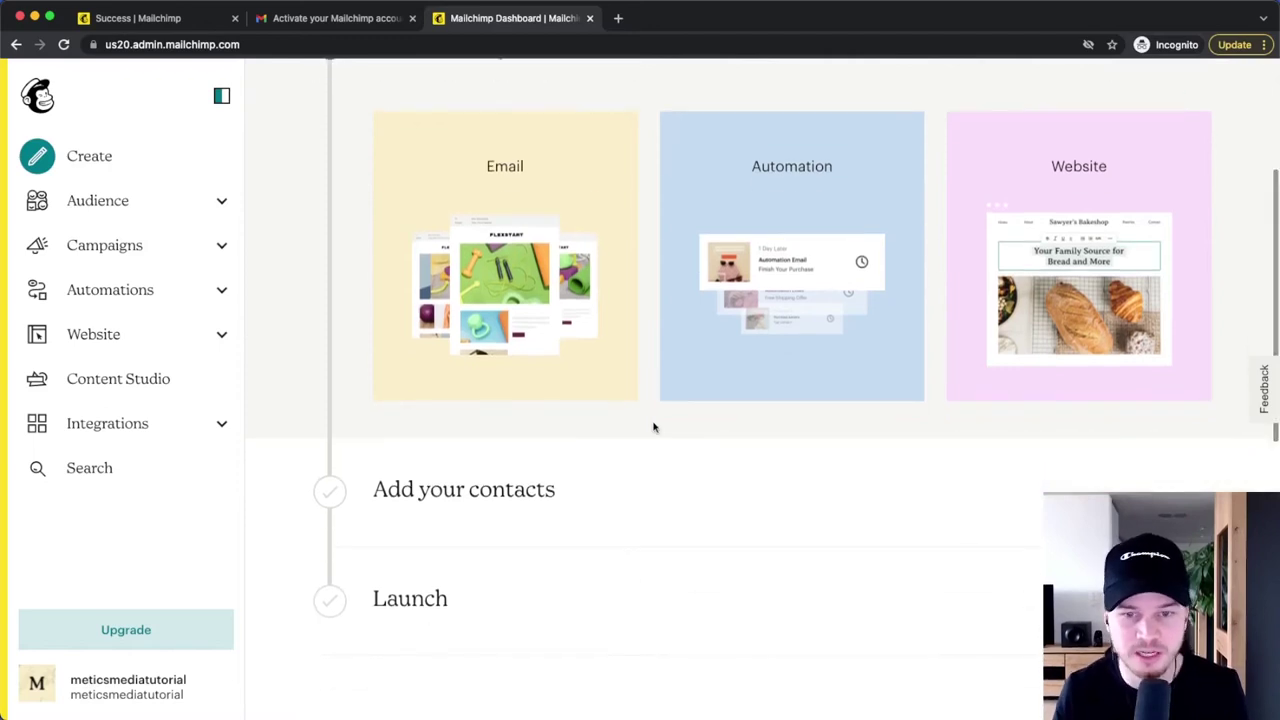
pyautogui.scroll(-15, 654, 428)
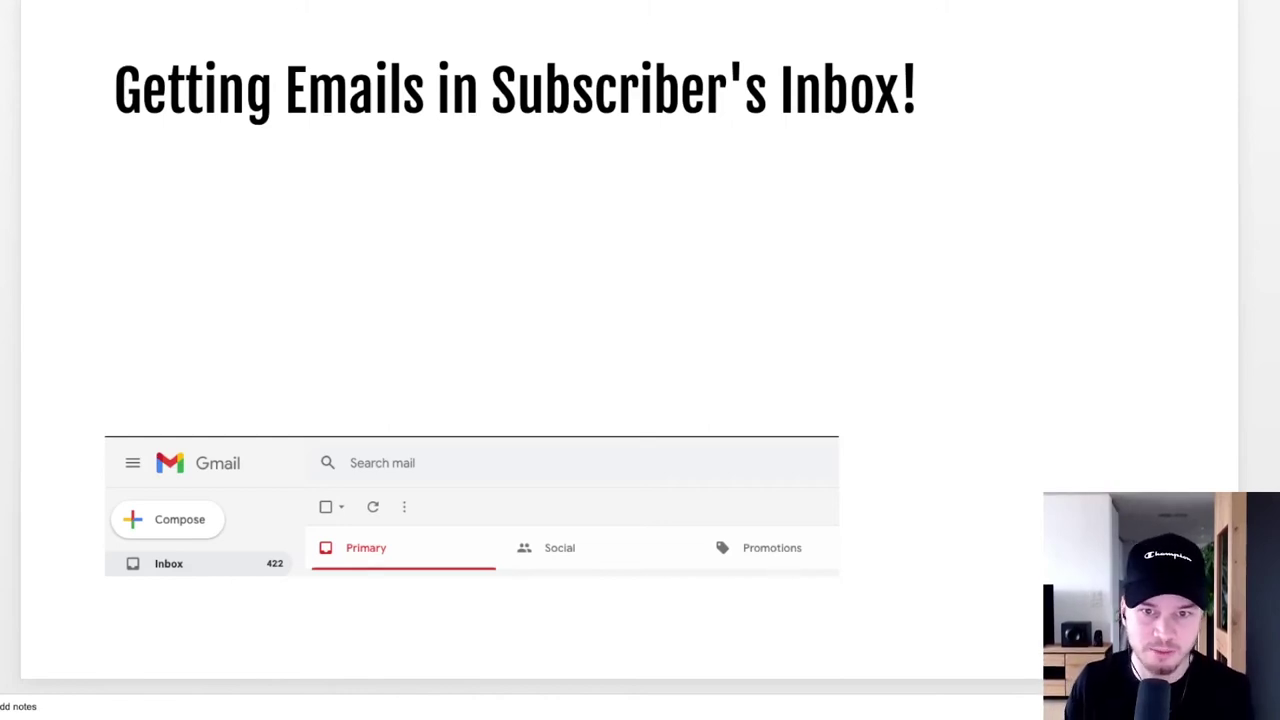
# - Reveal the Gmail logo, arrows to Primary and Promotions, and the 'Send valuable emails!' point
pyautogui.press('Right')
pyautogui.press('Right')
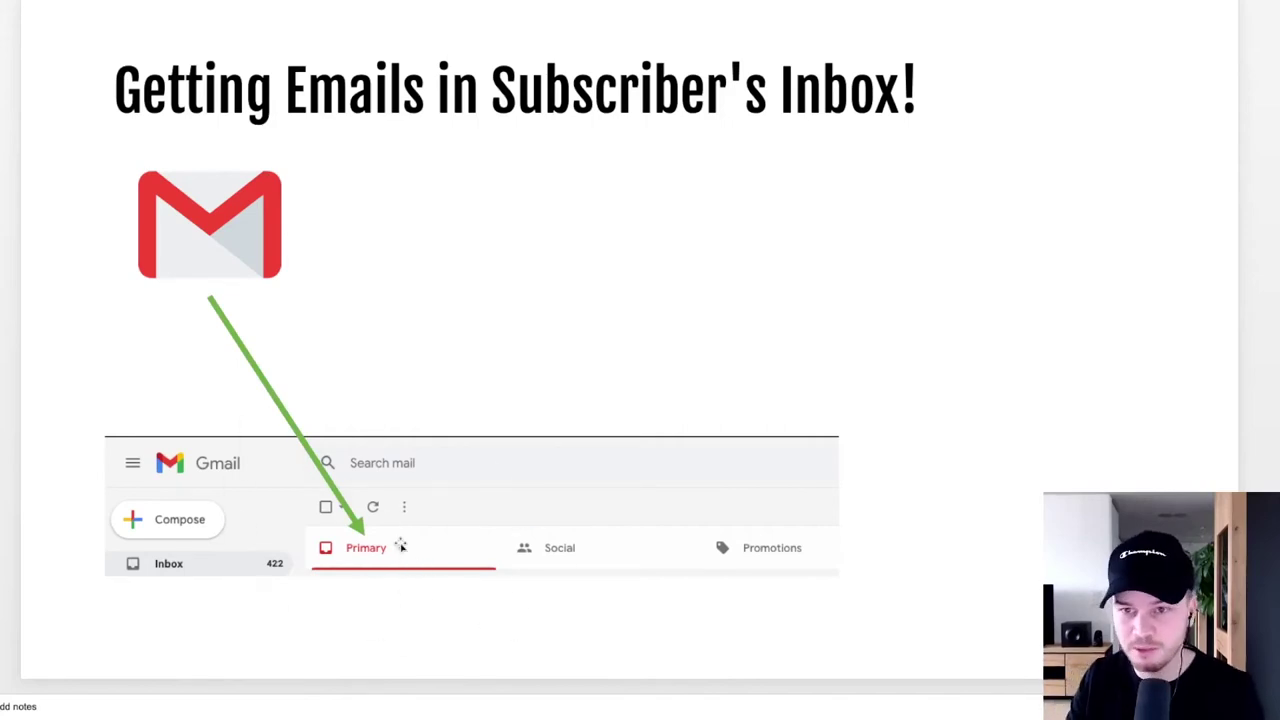
pyautogui.press('Right')
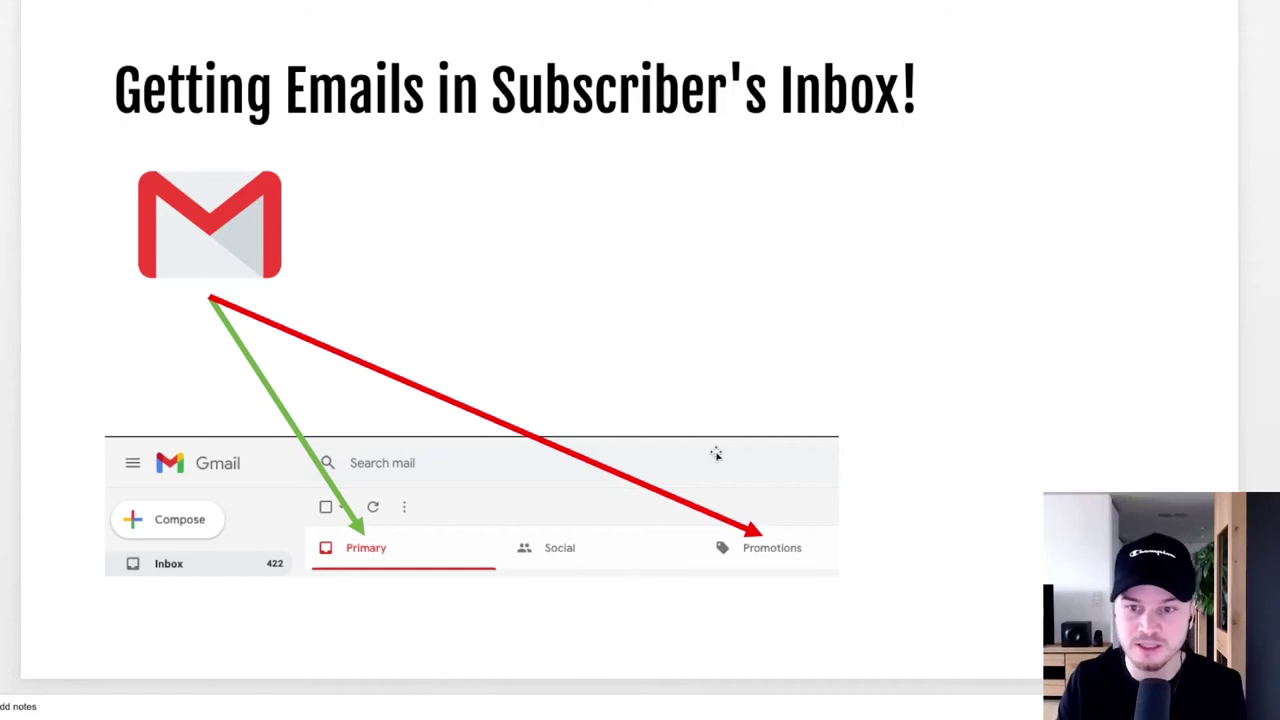
pyautogui.press('Right')
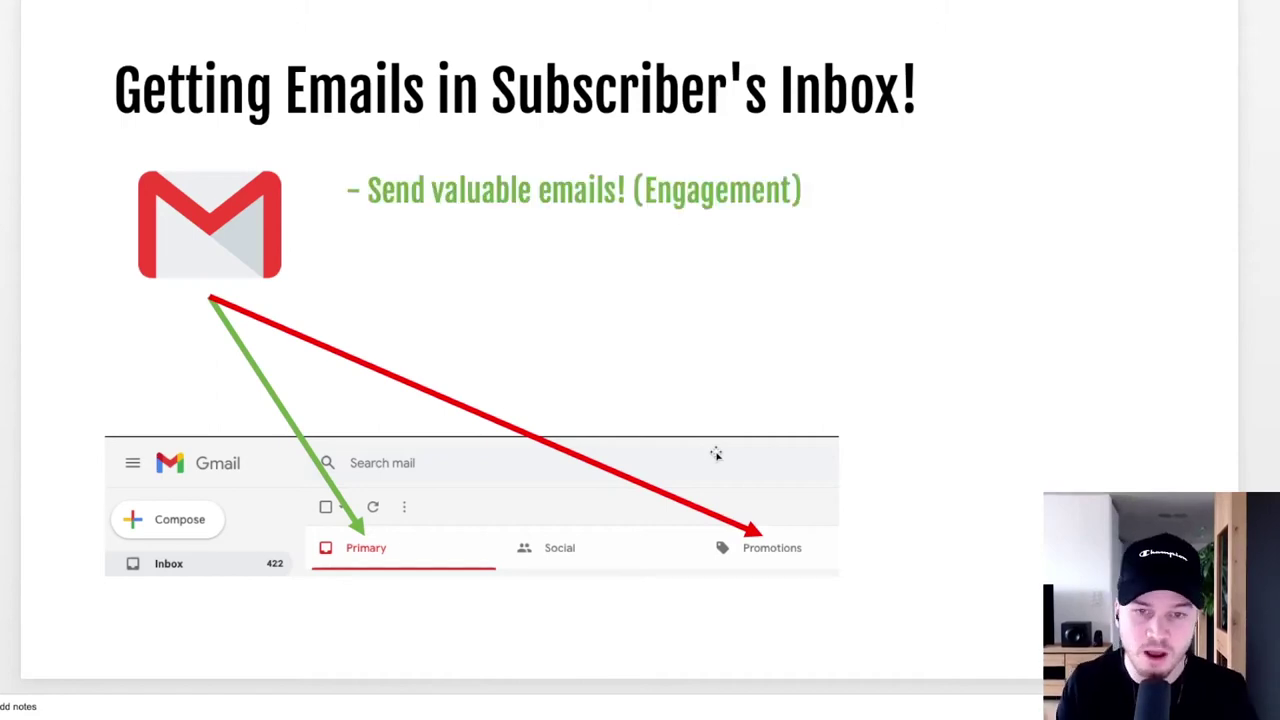
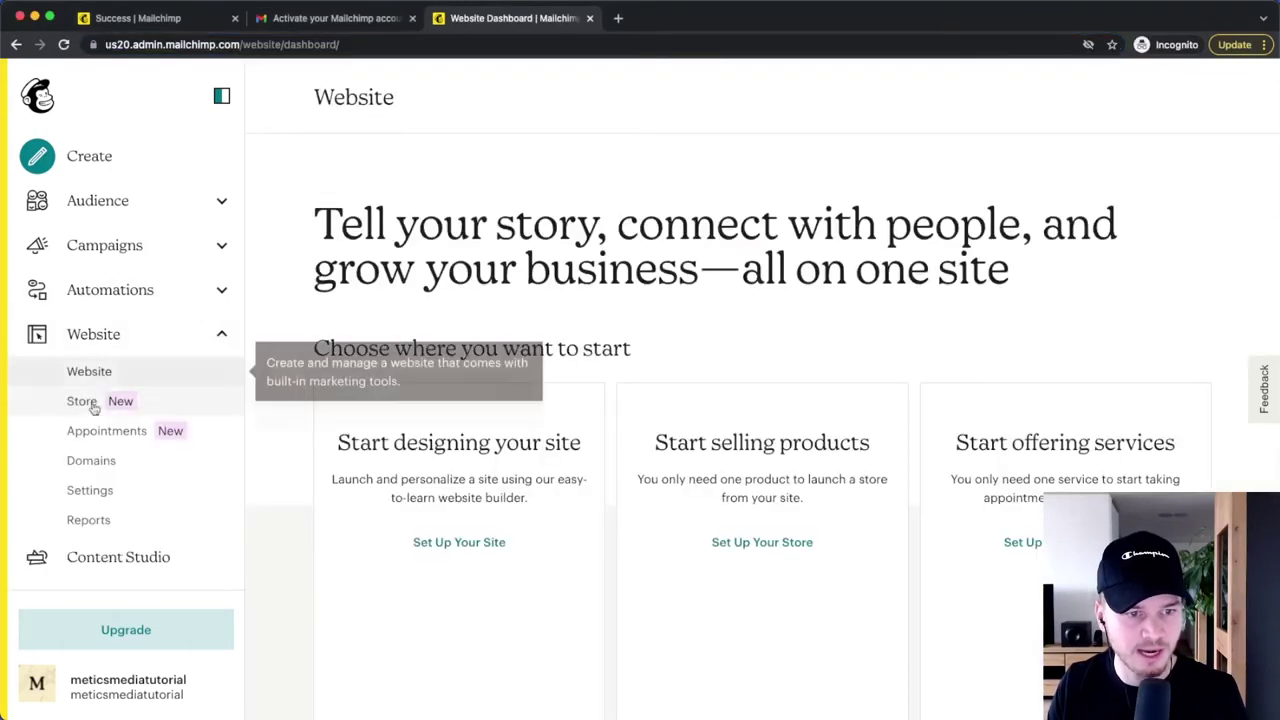
# - Go to the Domains page and look over the Email Domains section
pyautogui.click(108, 461)
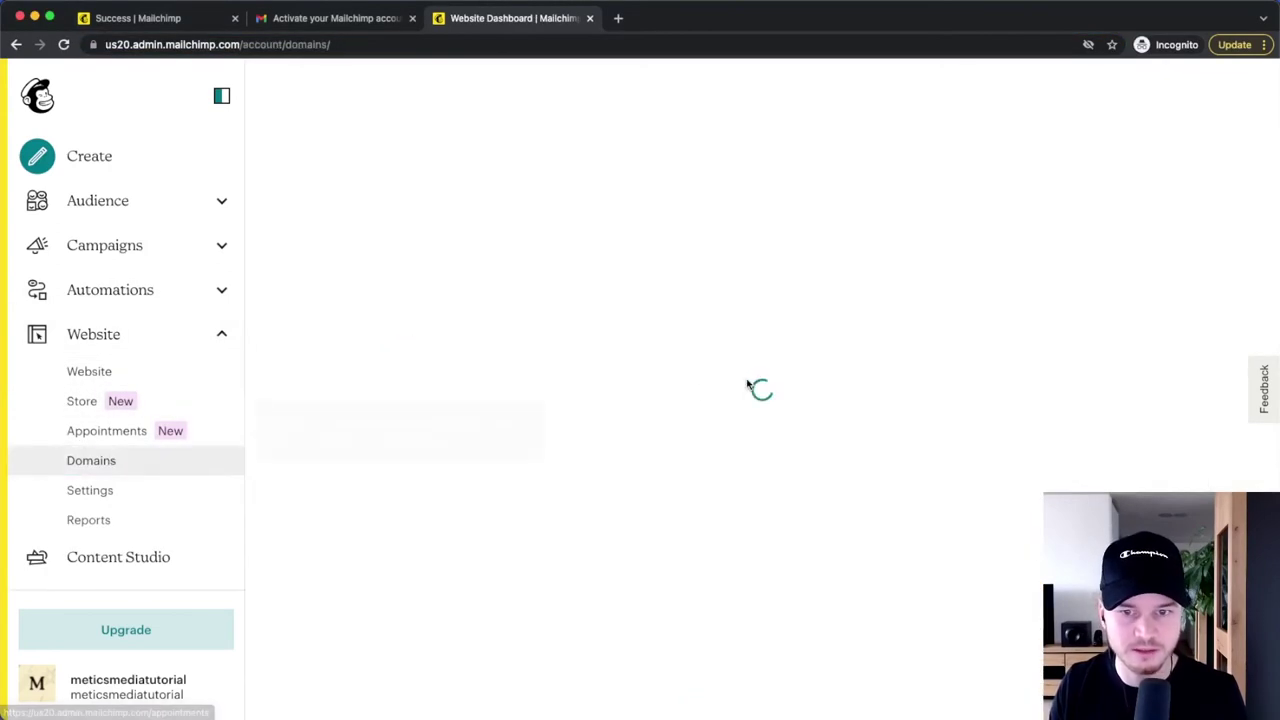
pyautogui.scroll(-5, 1058, 231)
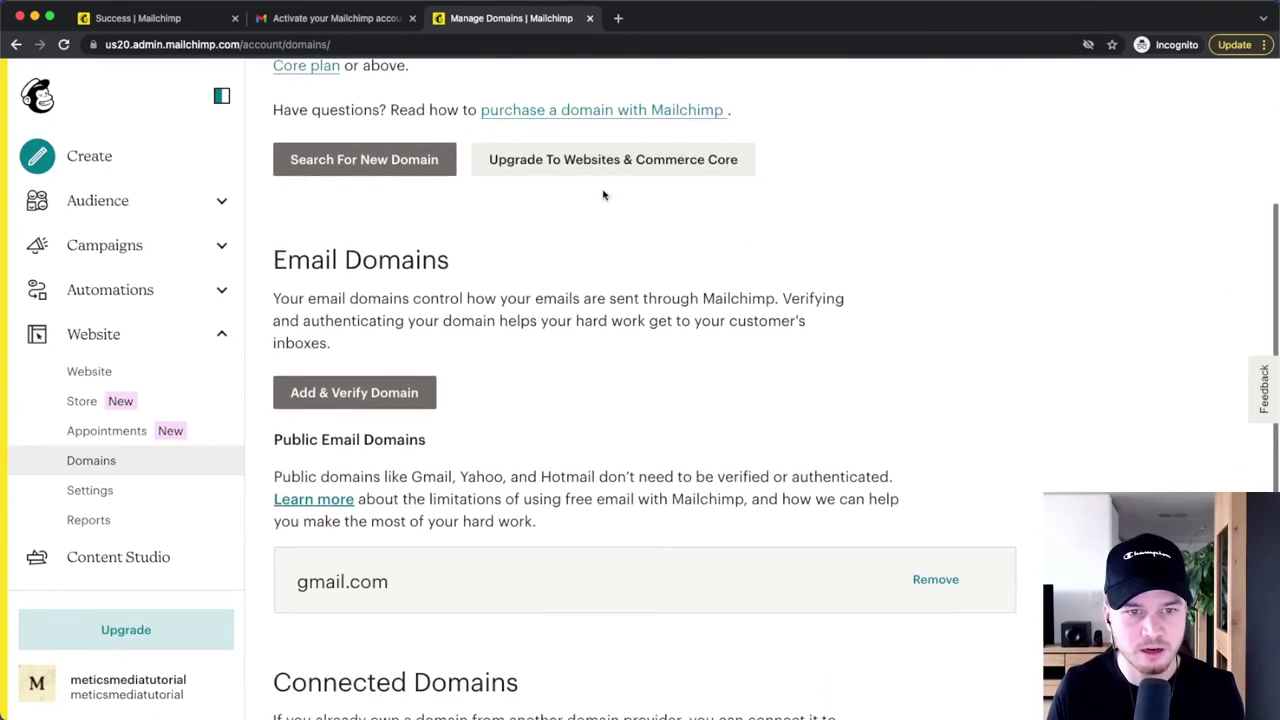
pyautogui.moveTo(272, 260); pyautogui.dragTo(461, 259)
pyautogui.click(486, 431)
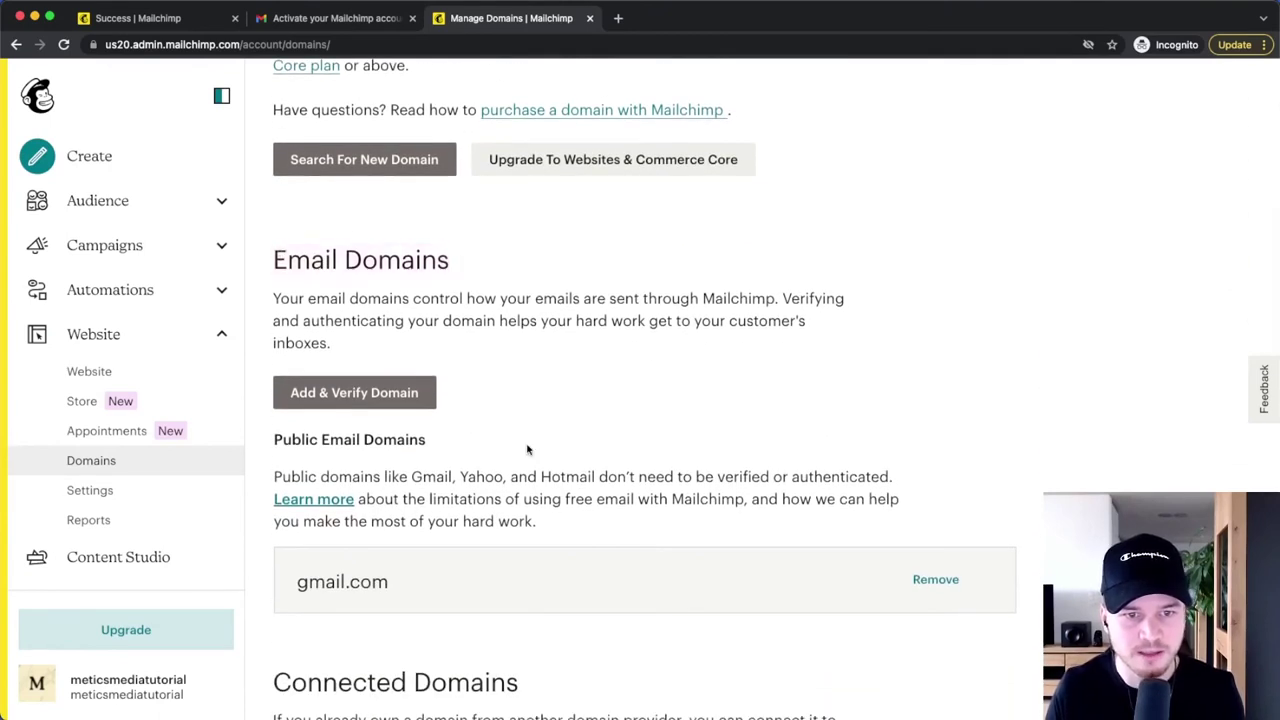
# - Add meticstutorials.com using an address at that domain and send the verification email
pyautogui.click(350, 392)
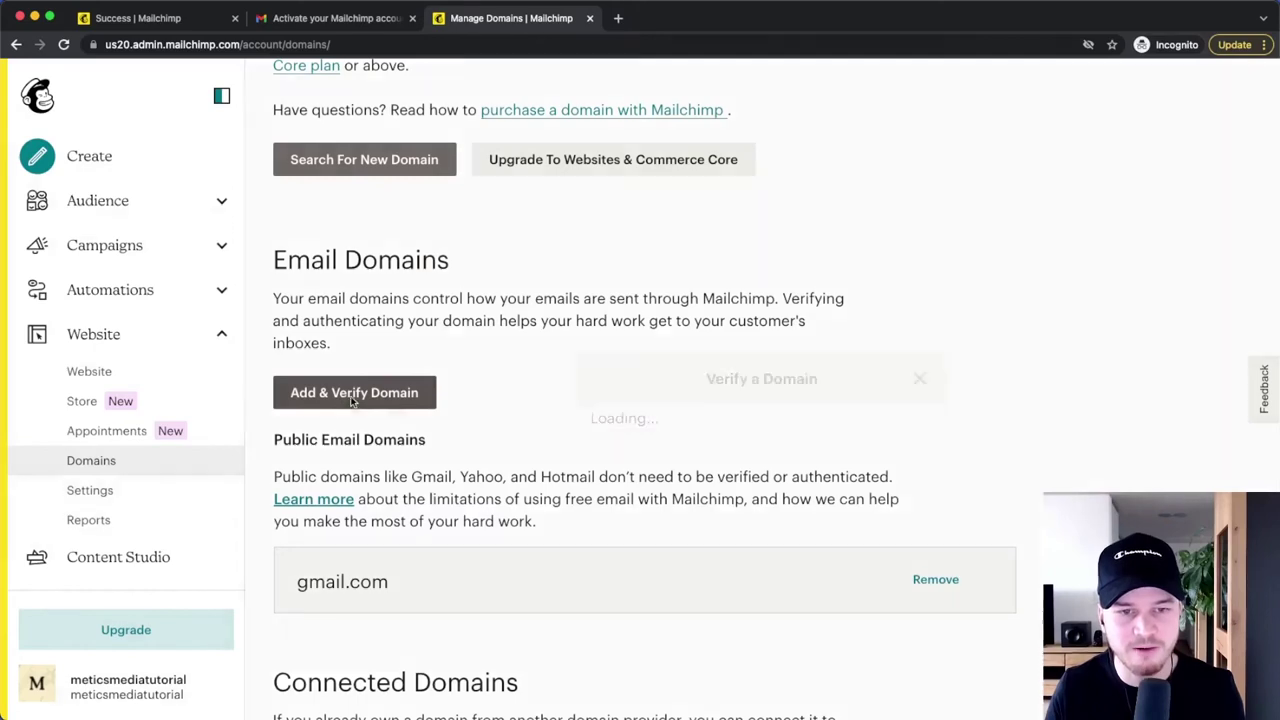
pyautogui.click(700, 417)
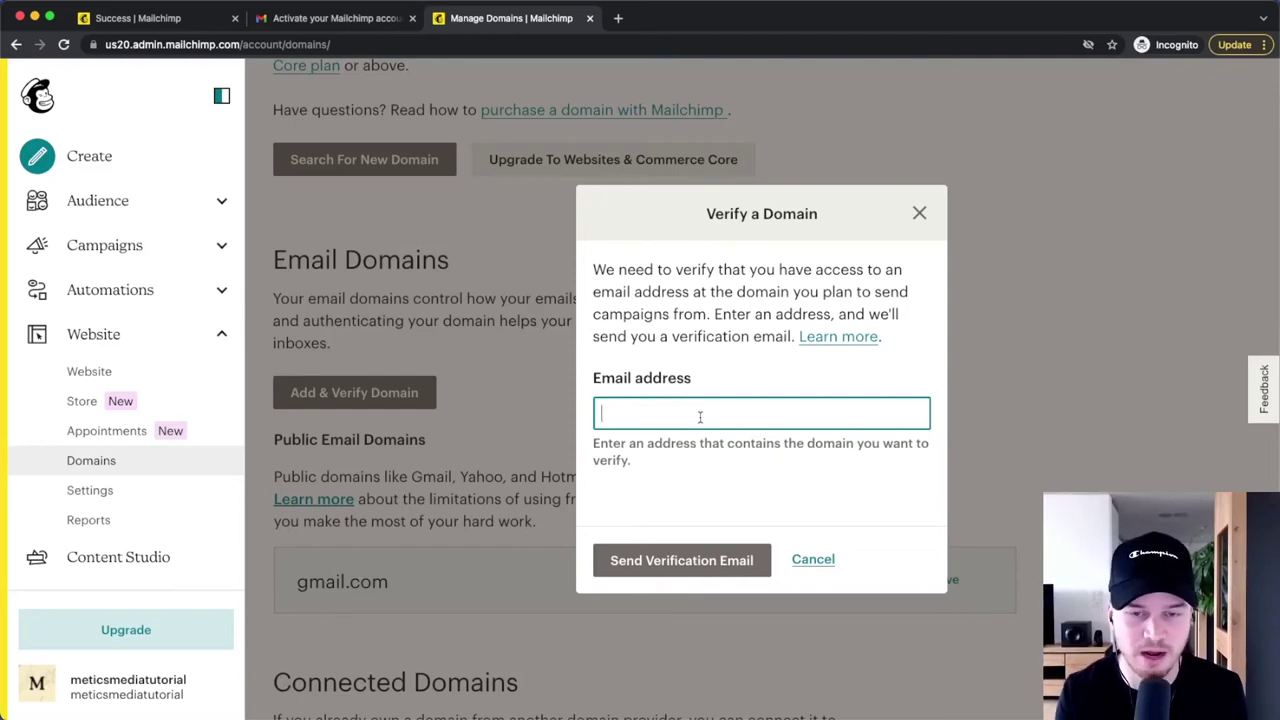
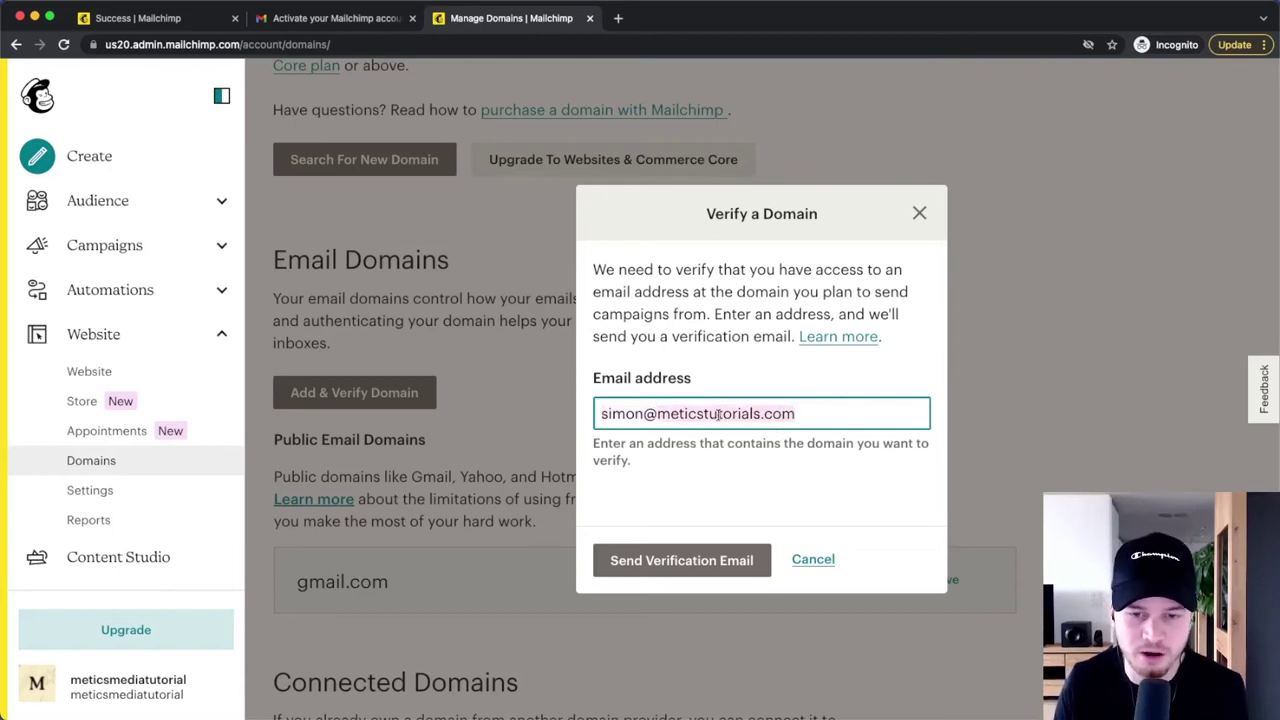
pyautogui.click(674, 562)
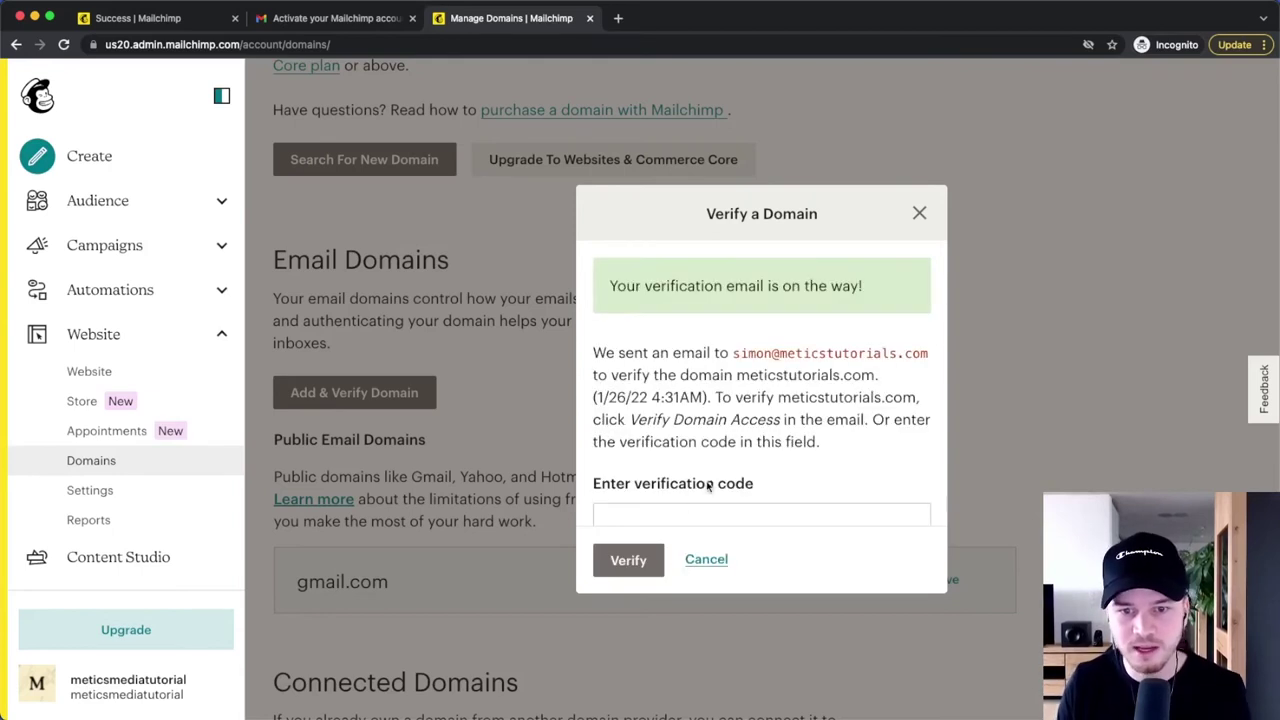
pyautogui.scroll(-1, 708, 486)
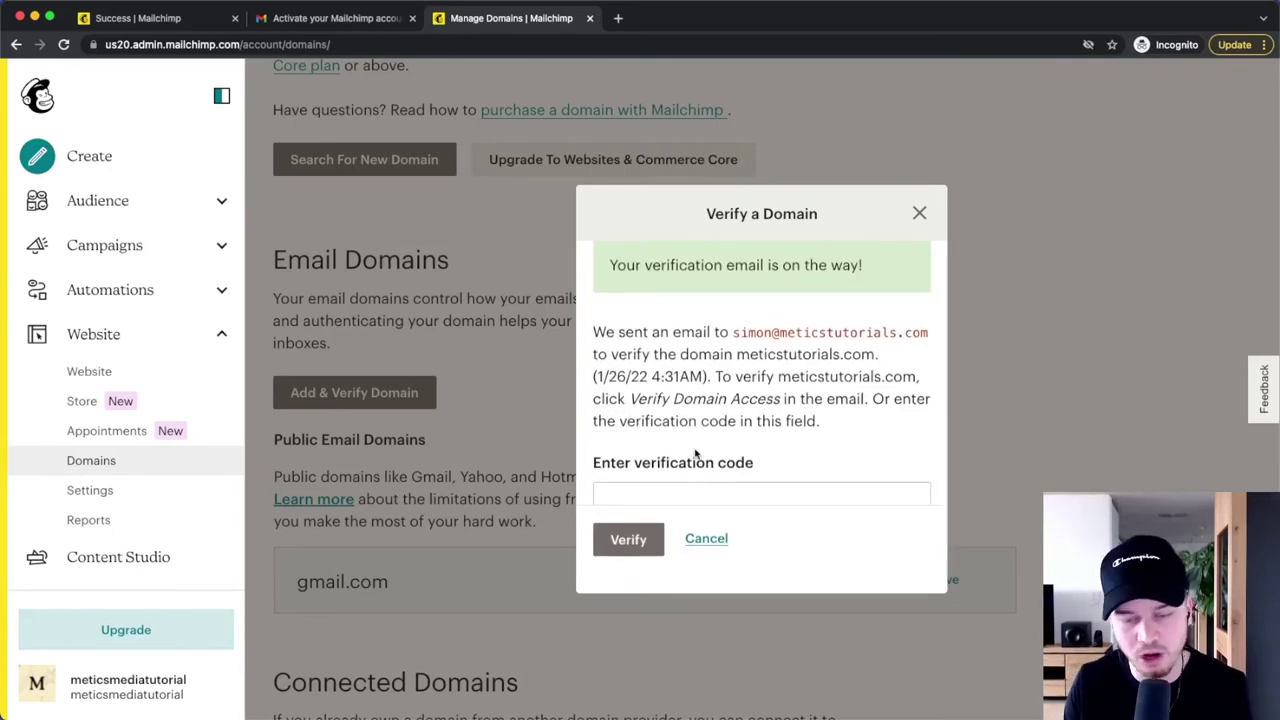
pyautogui.moveTo(733, 331); pyautogui.dragTo(940, 336)
pyautogui.click(822, 424)
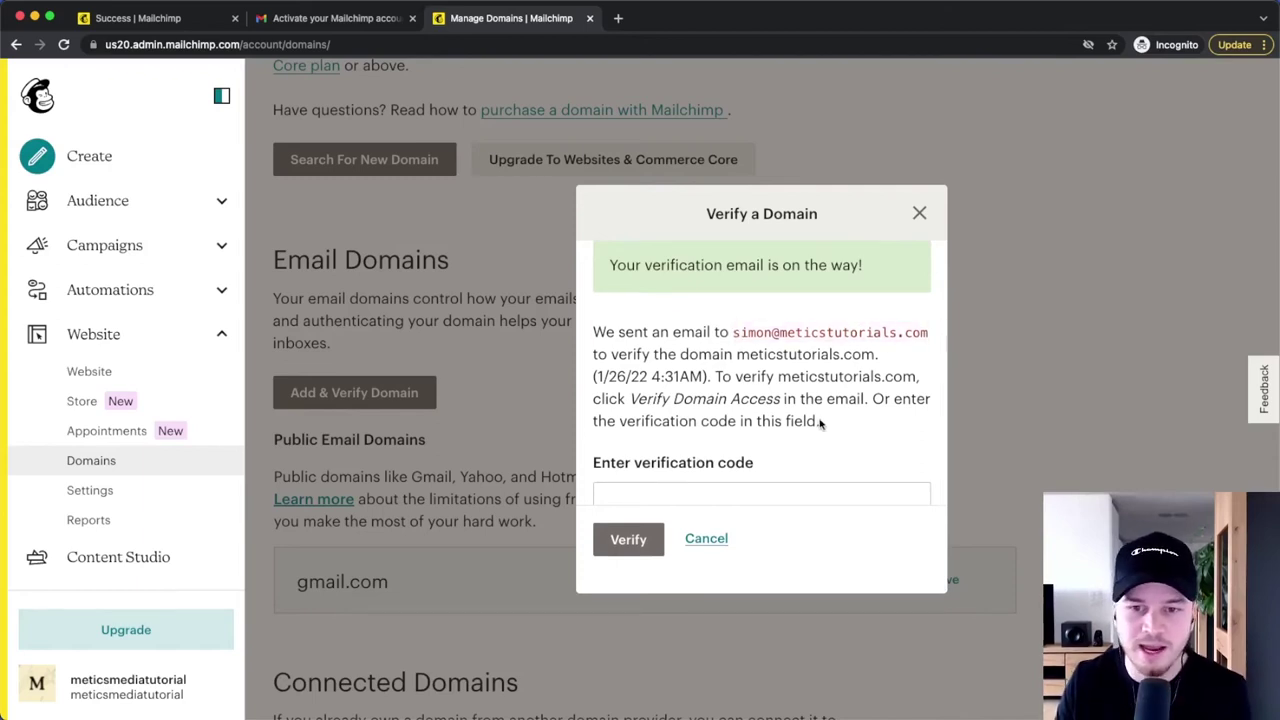
pyautogui.click(670, 494)
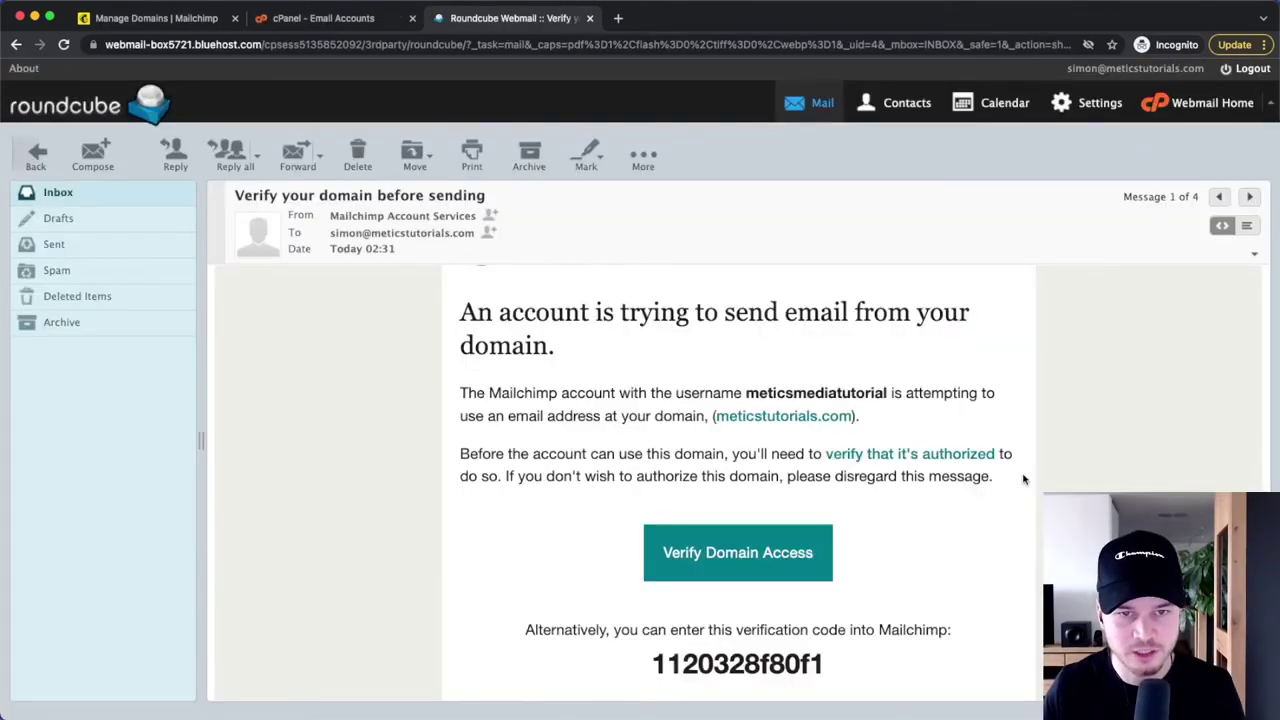
pyautogui.scroll(-3, 1022, 478)
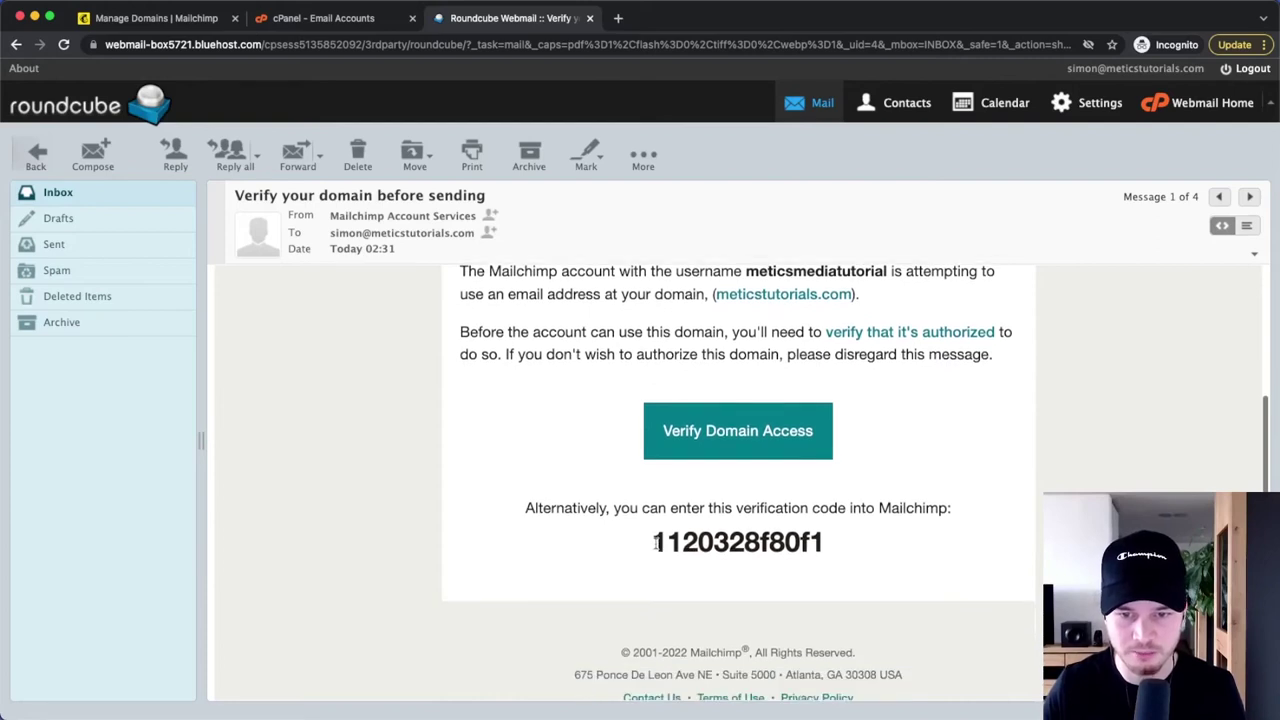
pyautogui.moveTo(654, 541); pyautogui.dragTo(828, 543)
pyautogui.rightClick(828, 545)
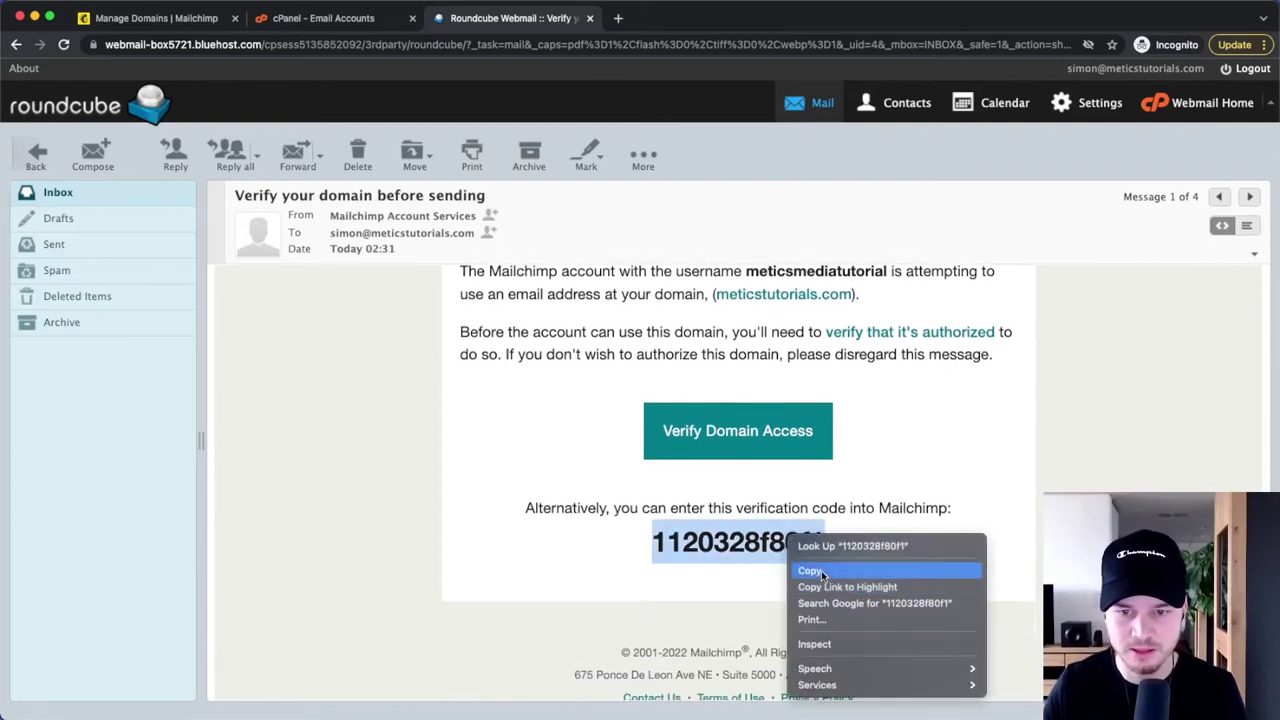
pyautogui.click(822, 571)
pyautogui.click(160, 18)
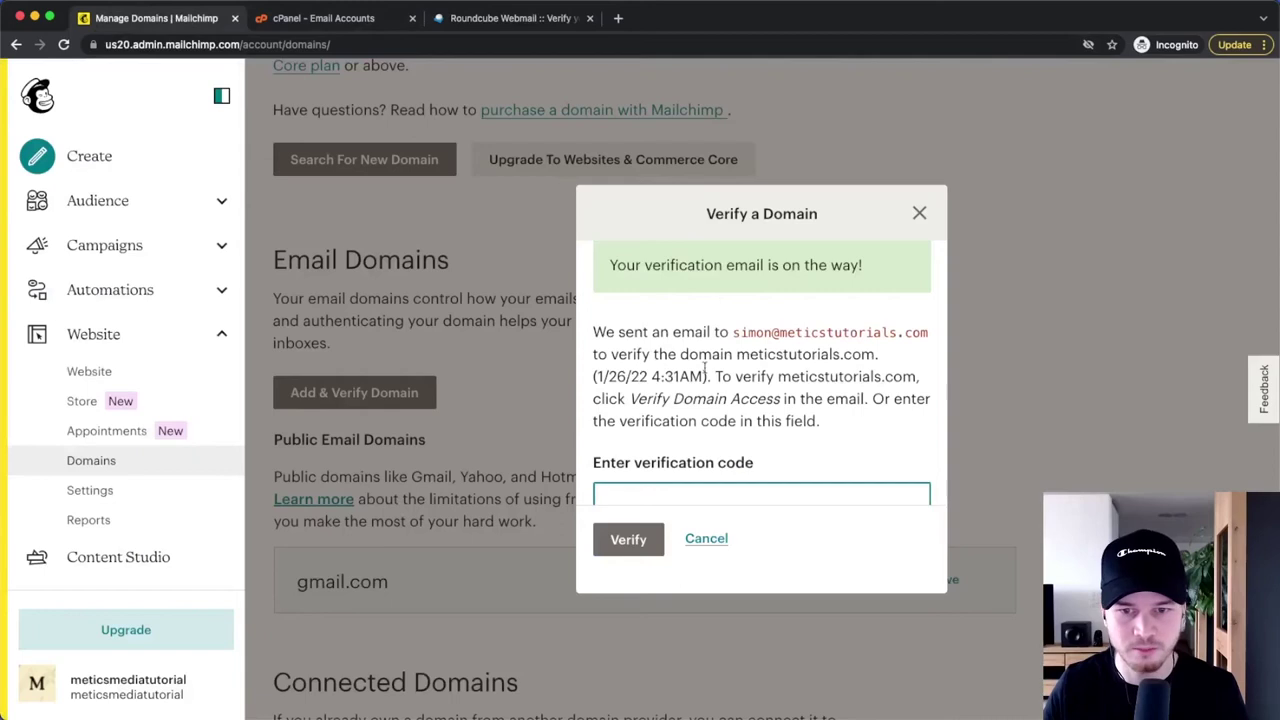
# - Paste the emailed code and verify meticstutorials.com, then dismiss the success message
pyautogui.rightClick(657, 487)
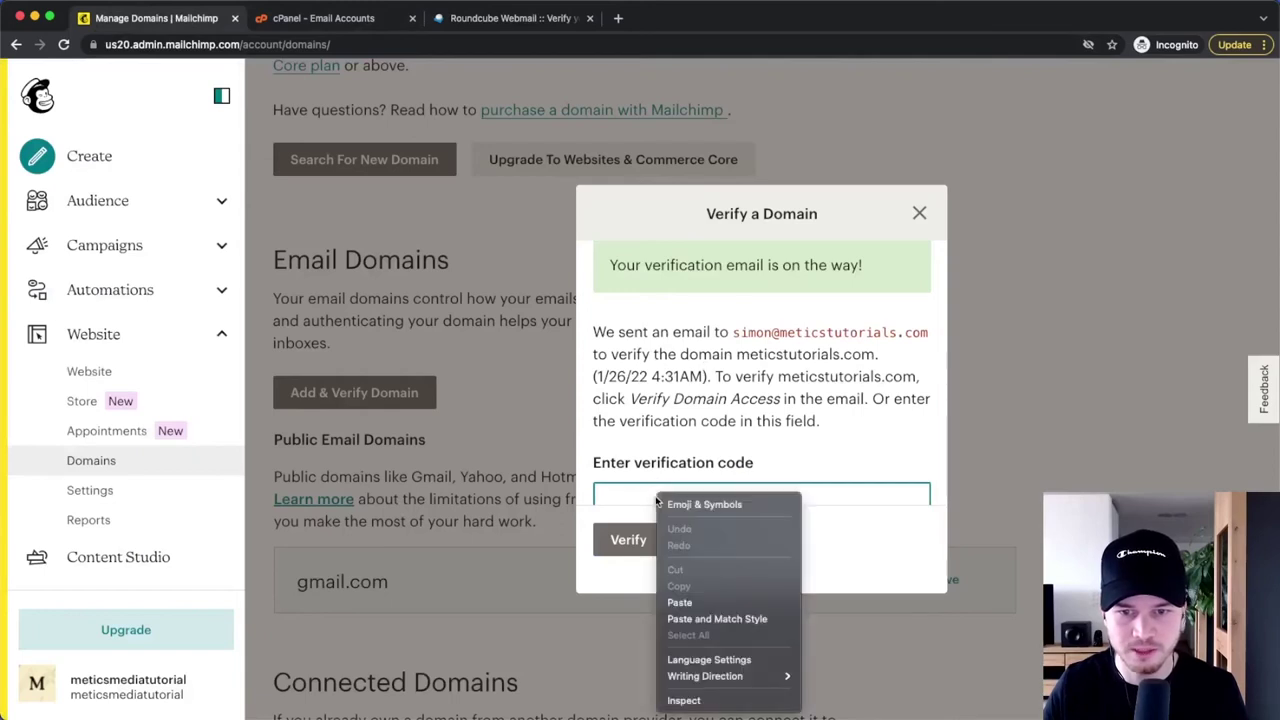
pyautogui.click(687, 601)
pyautogui.click(619, 551)
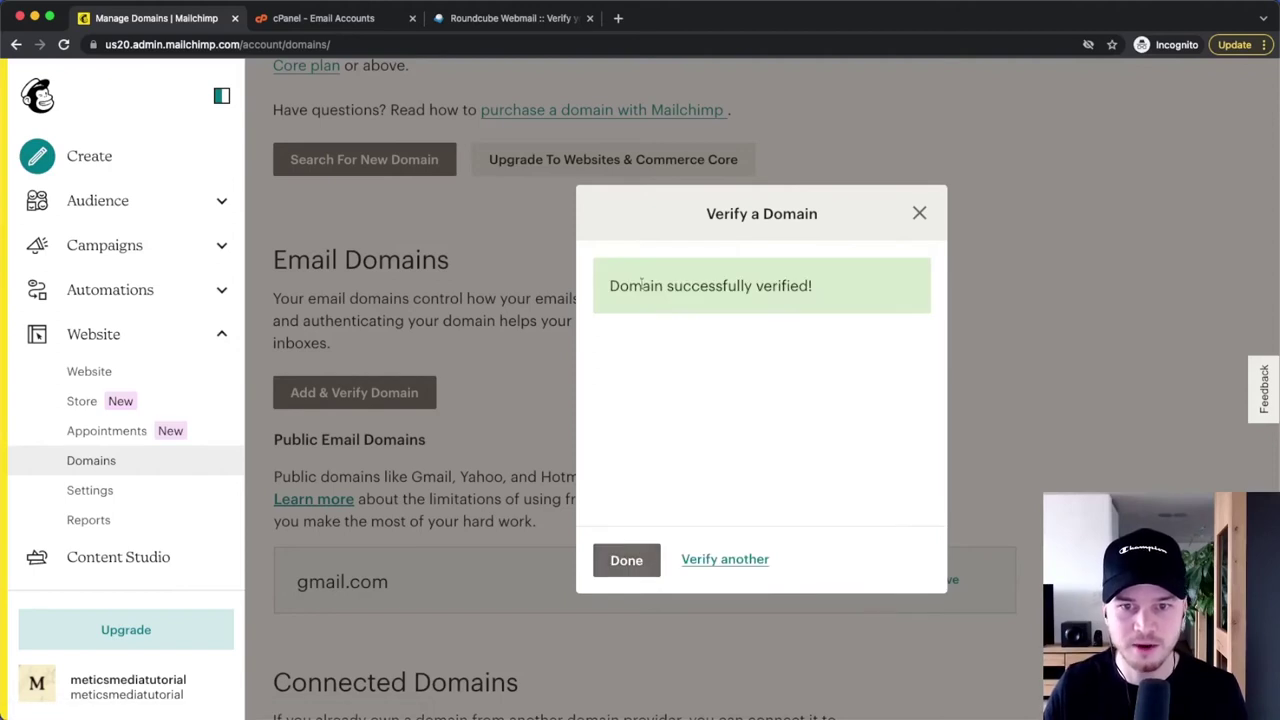
pyautogui.moveTo(610, 285); pyautogui.dragTo(855, 290)
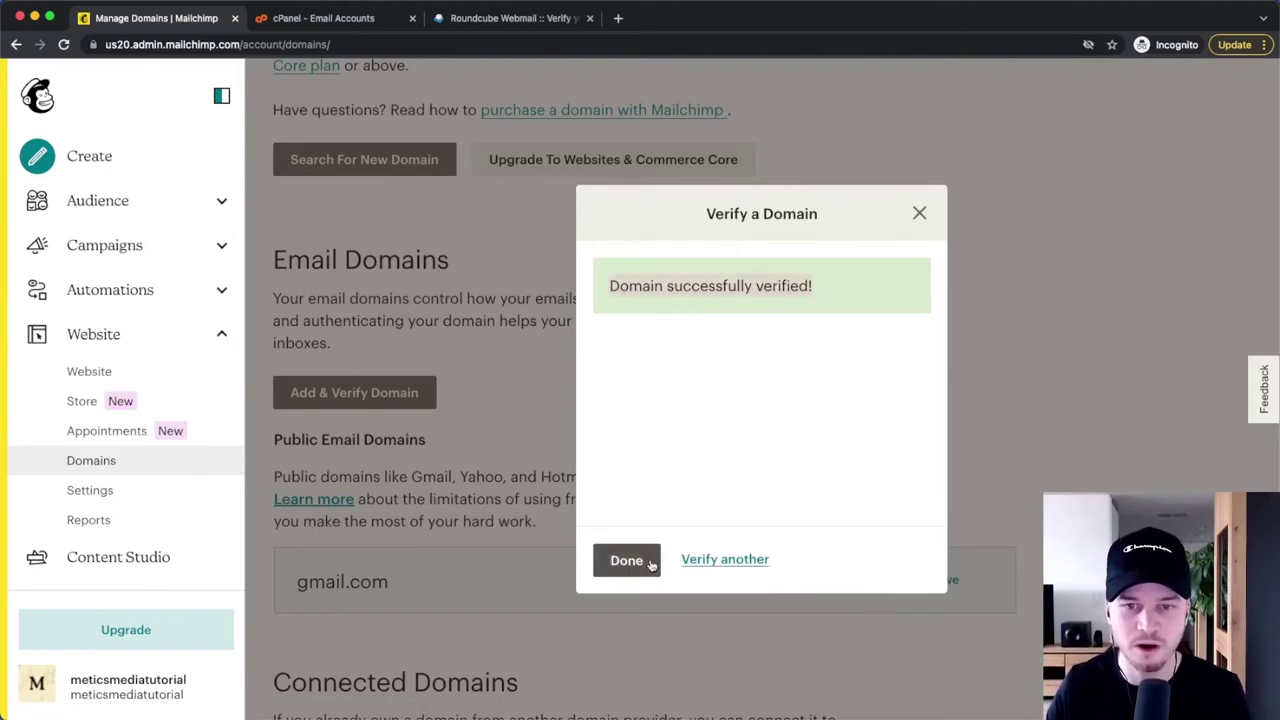
pyautogui.click(627, 560)
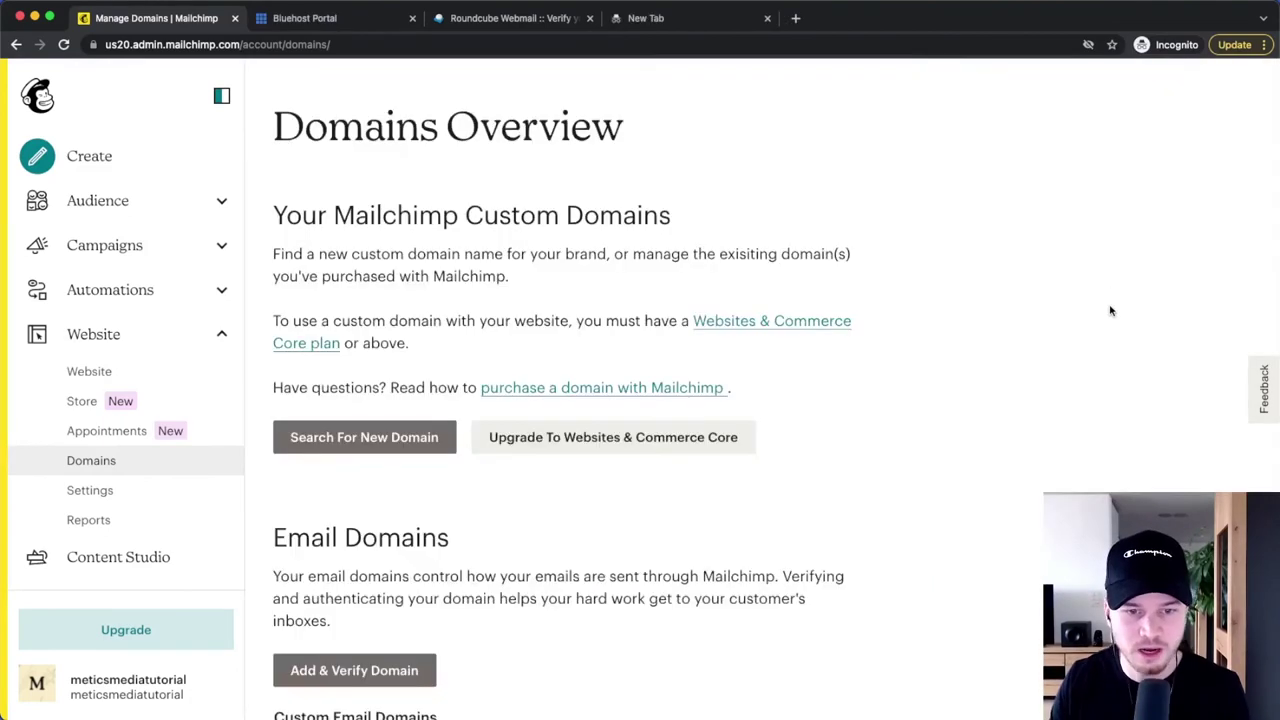
pyautogui.scroll(-5, 1100, 300)
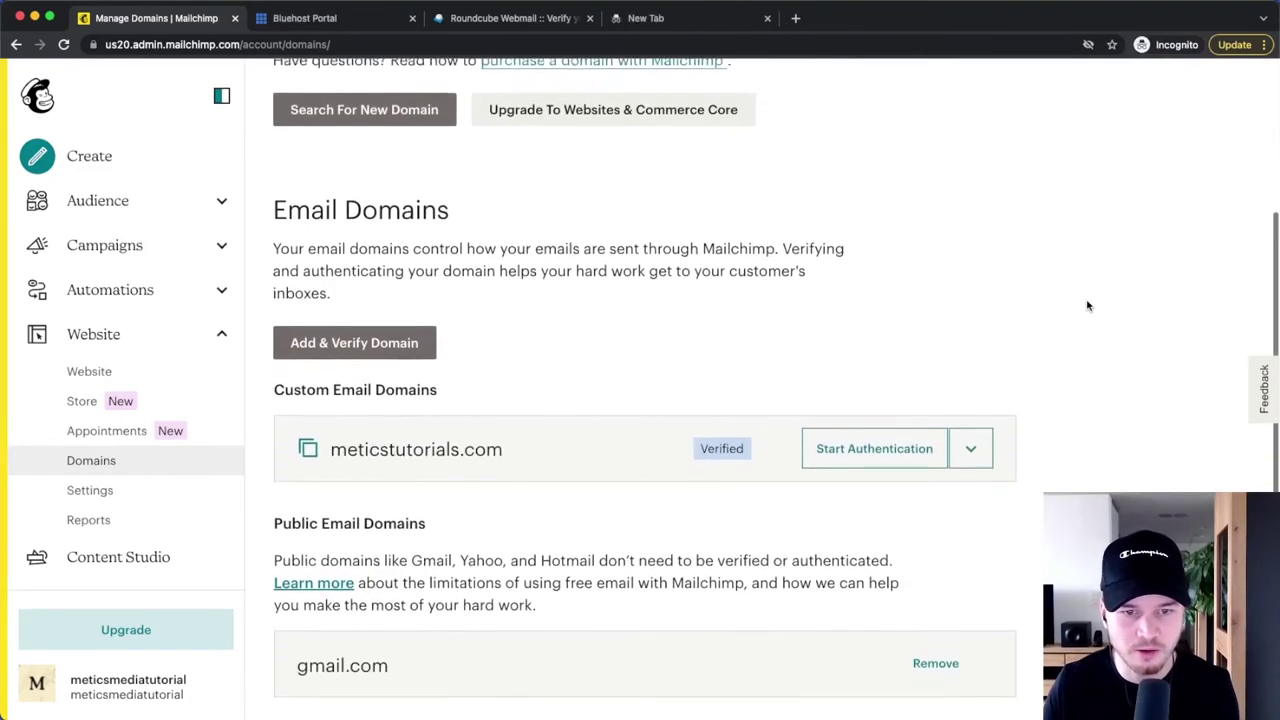
# - Start authenticating meticstutorials.com and pick bluehost Legacy as the domain provider
pyautogui.scroll(-2, 1088, 306)
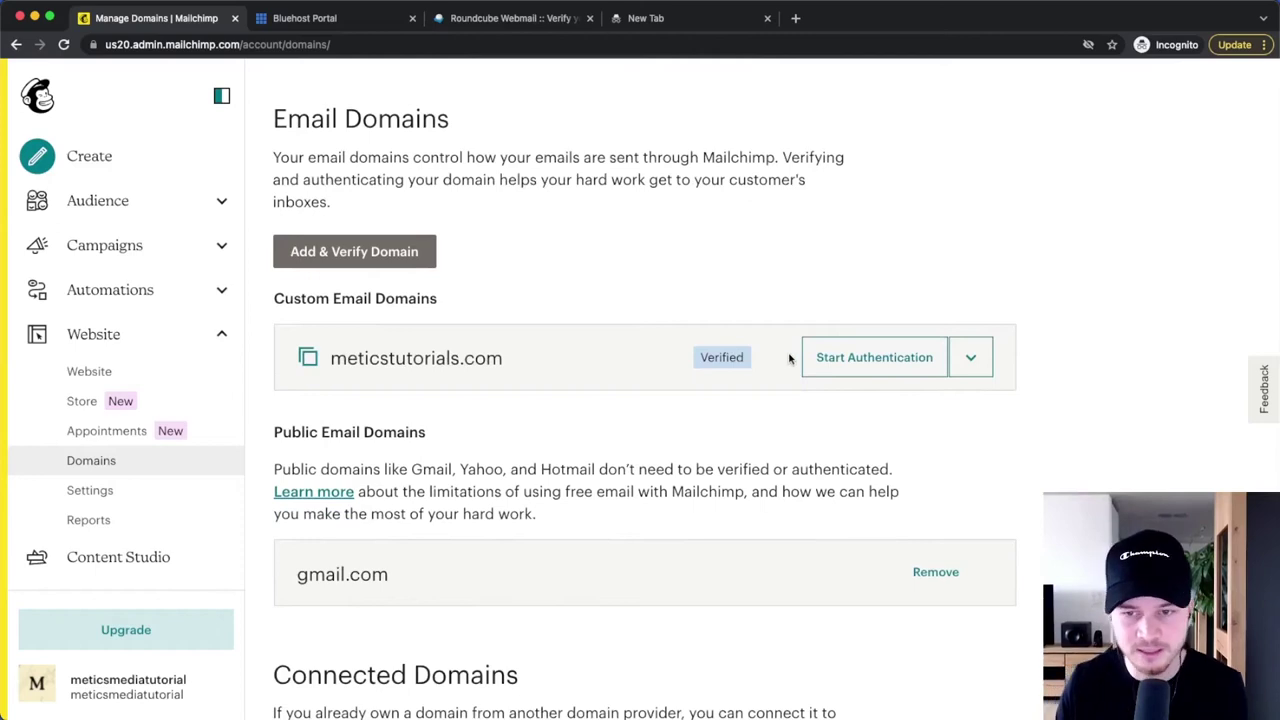
pyautogui.click(867, 358)
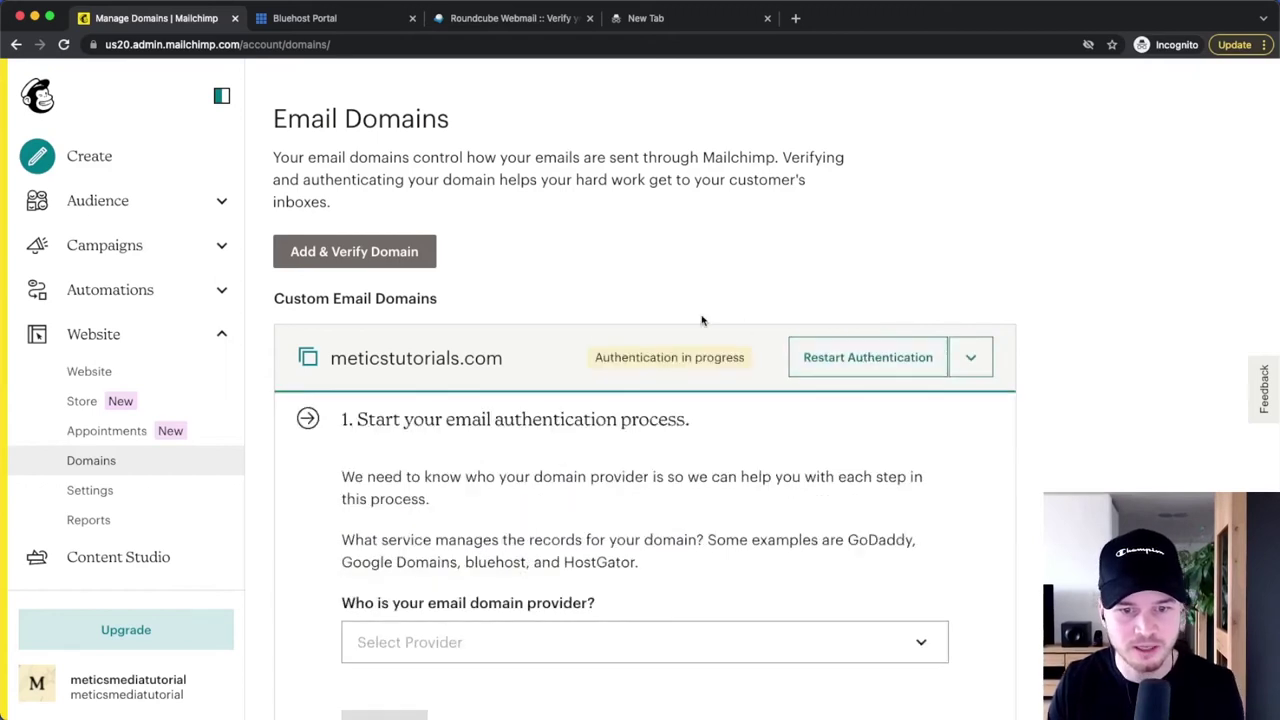
pyautogui.scroll(-4, 702, 320)
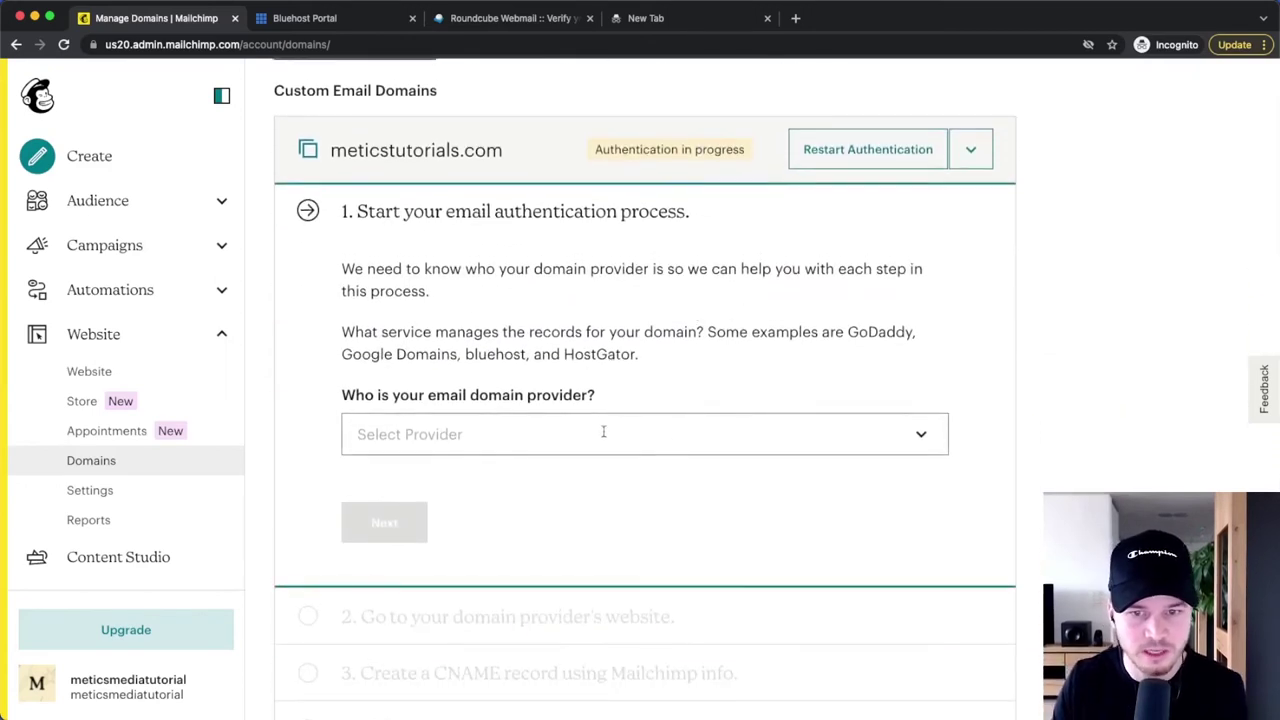
pyautogui.click(910, 432)
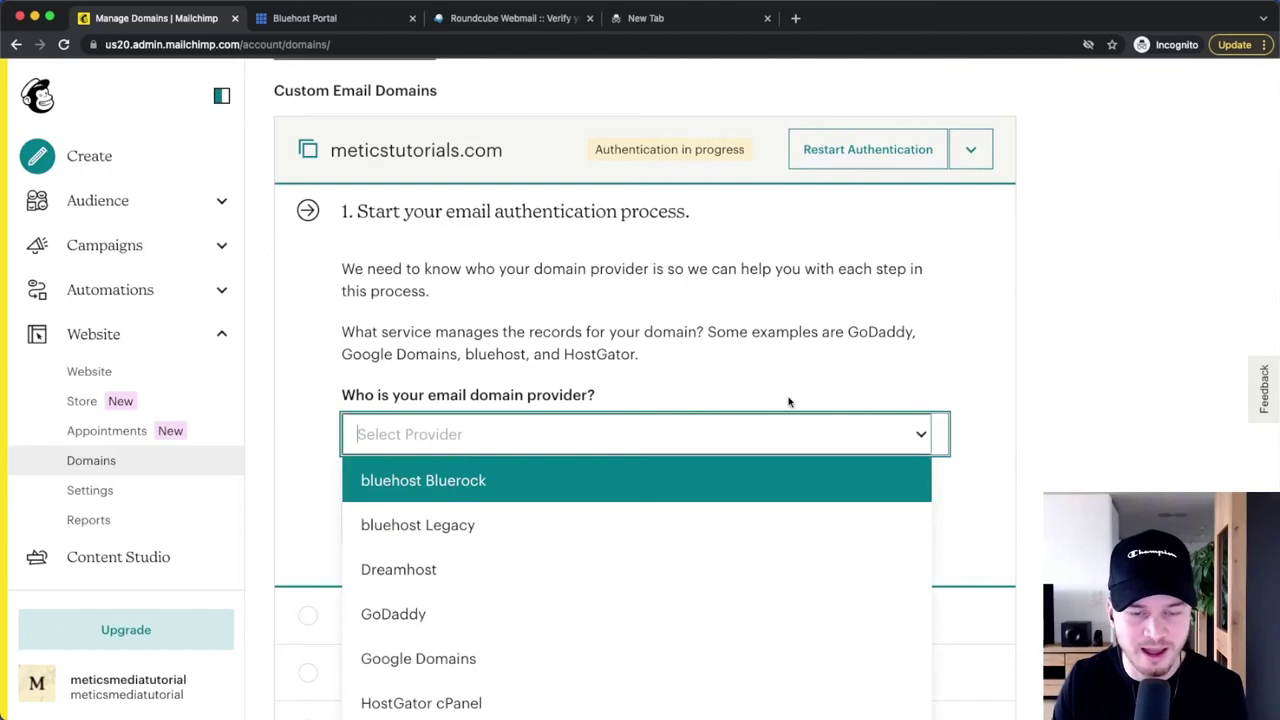
pyautogui.click(447, 527)
pyautogui.scroll(-1, 726, 407)
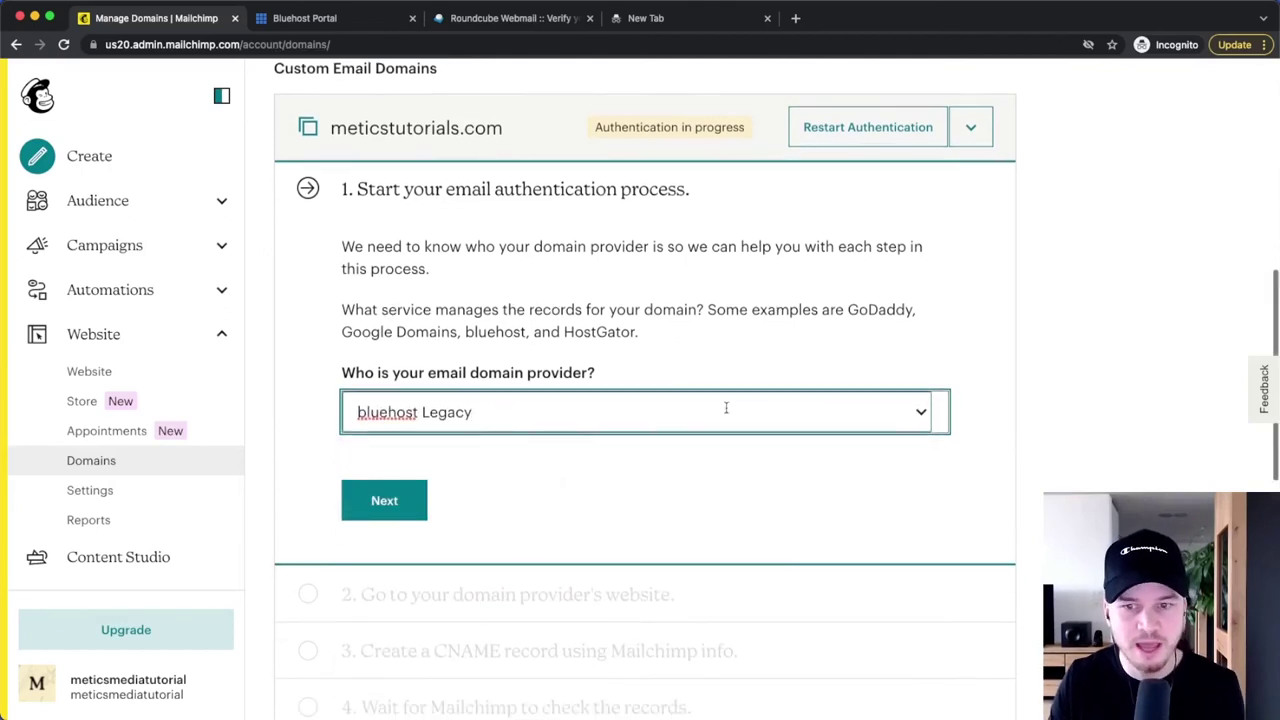
pyautogui.click(726, 407)
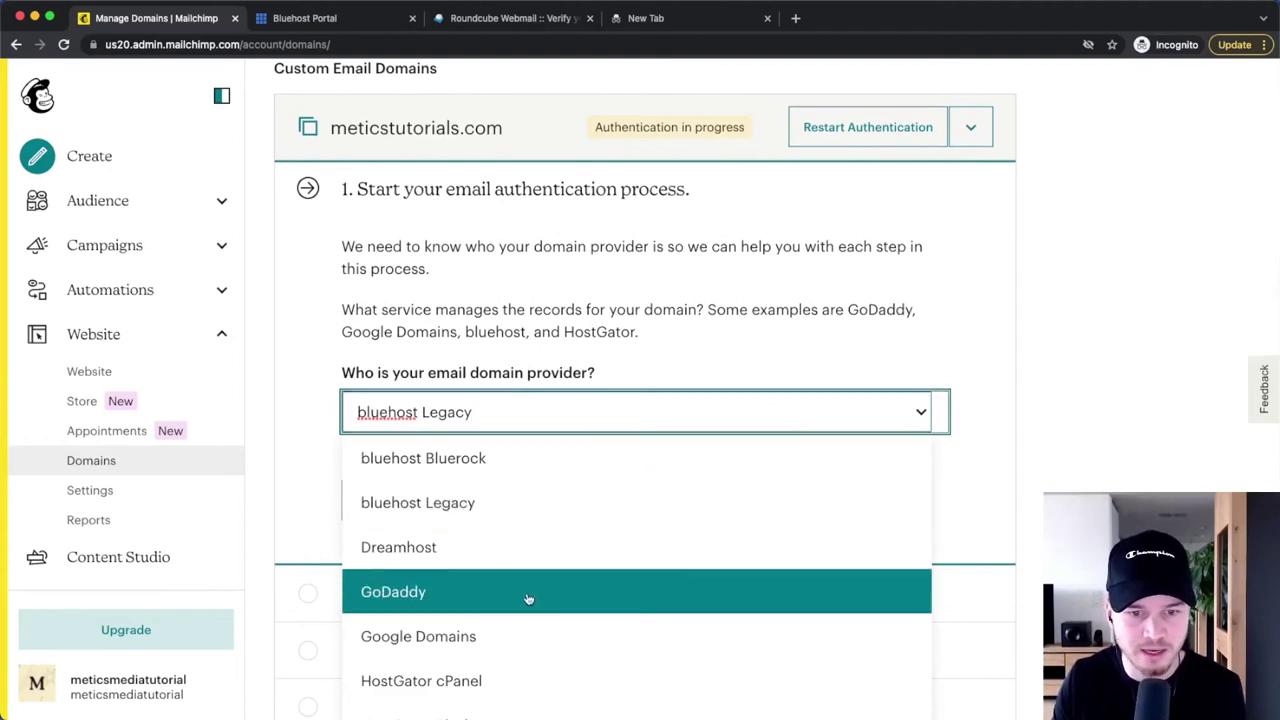
pyautogui.click(1045, 450)
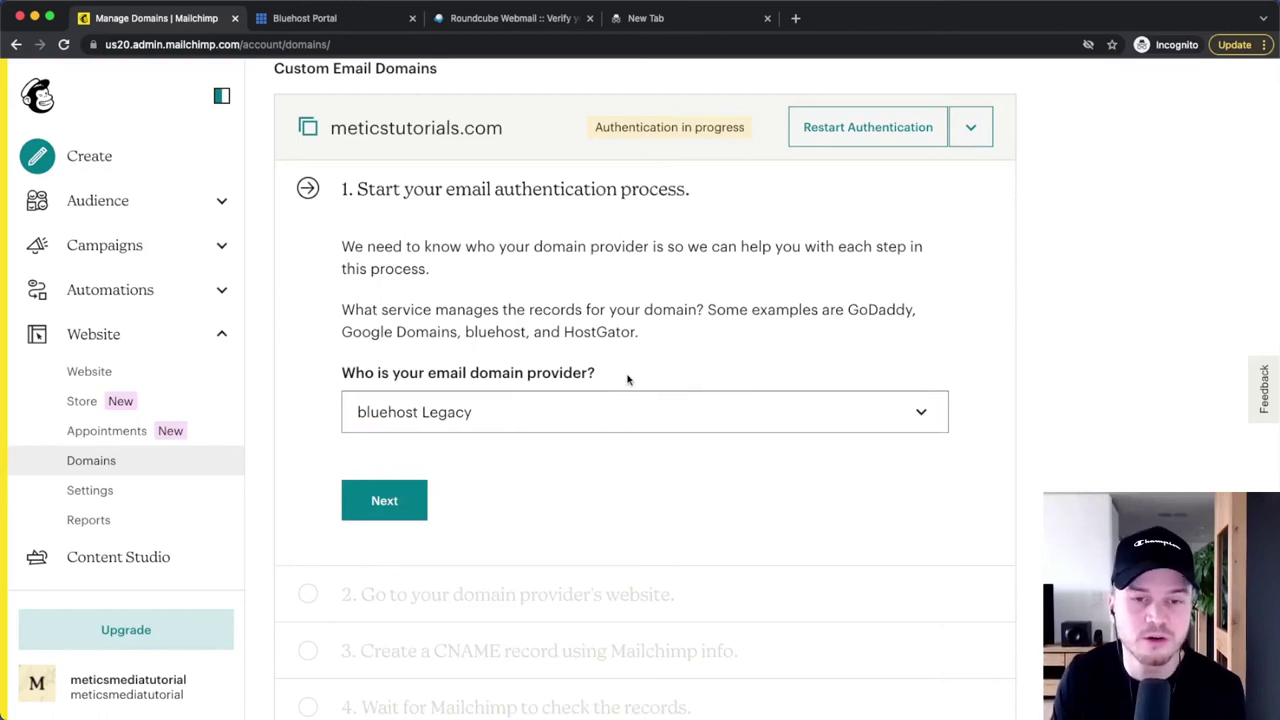
pyautogui.click(387, 503)
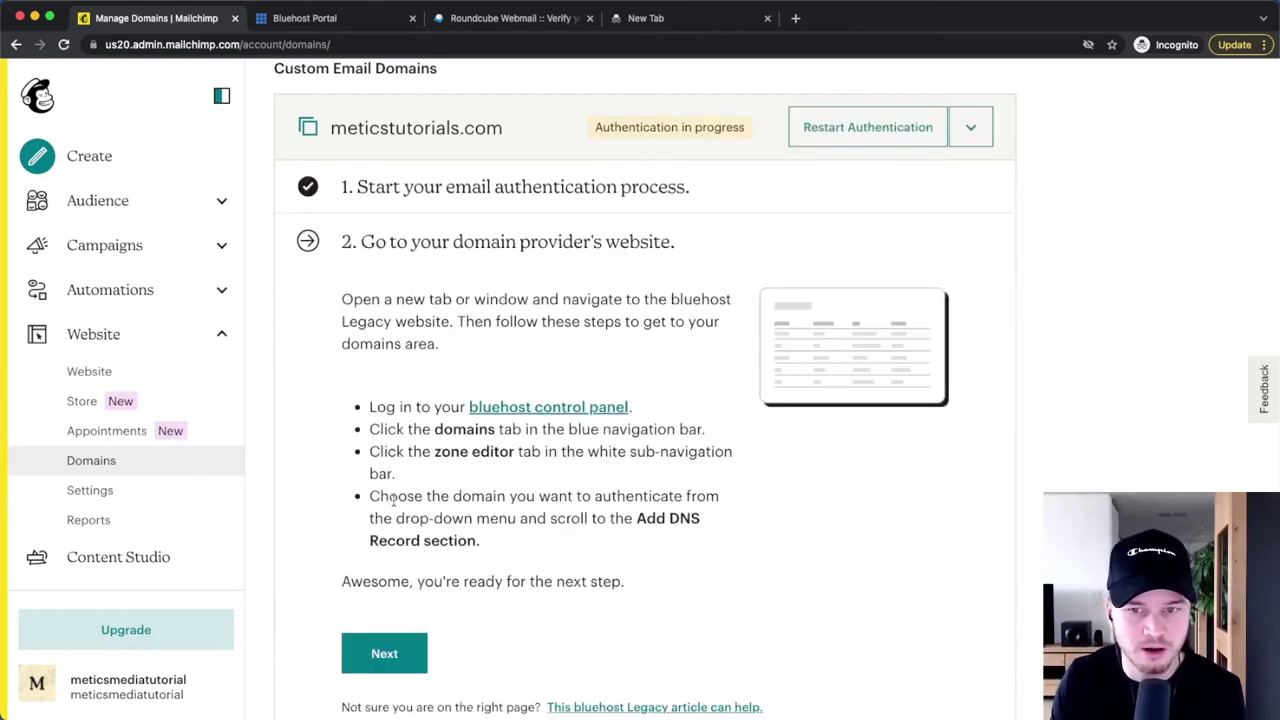
# - Review the four bluehost DNS setup steps and advance to the CNAME record step
pyautogui.scroll(-1, 906, 581)
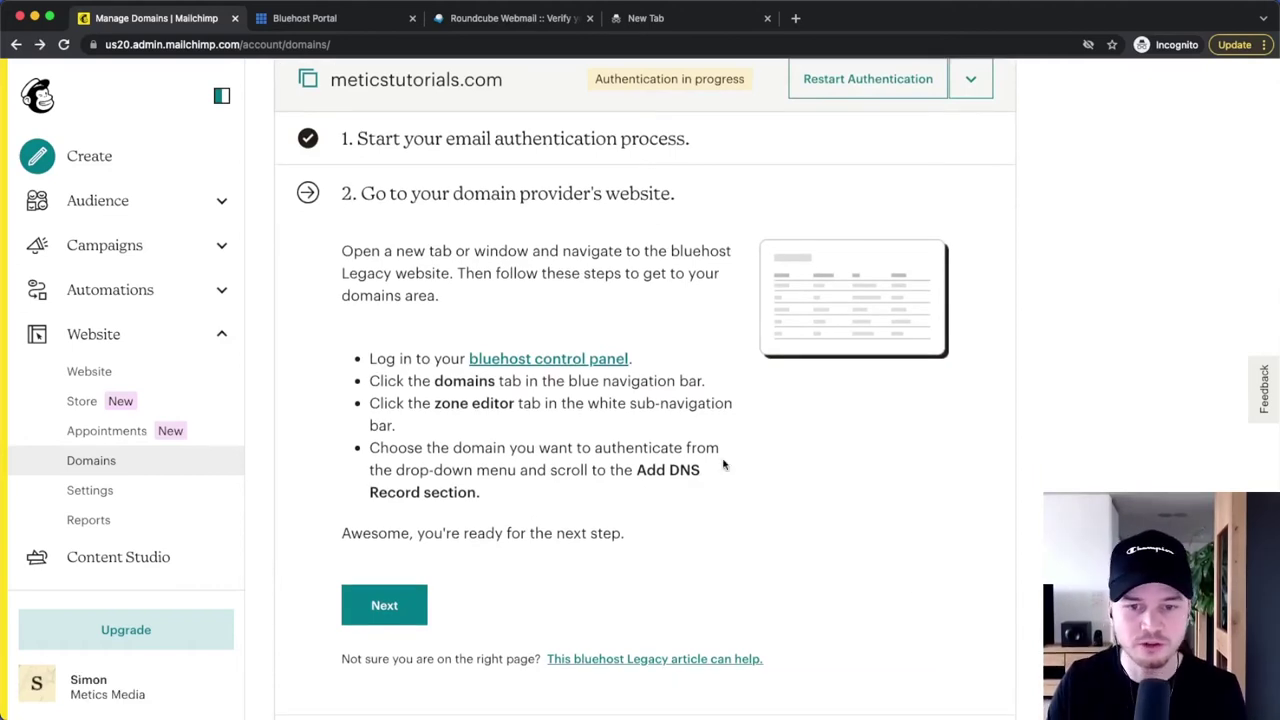
pyautogui.moveTo(669, 470); pyautogui.dragTo(674, 492)
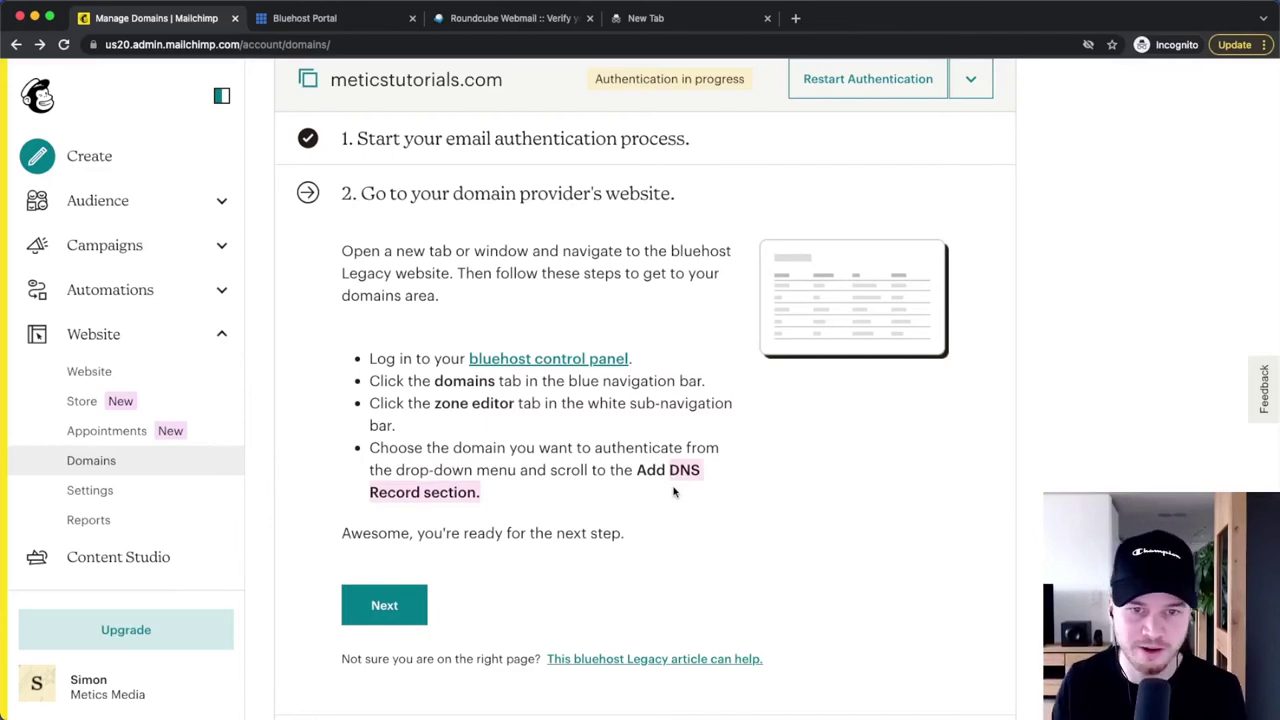
pyautogui.click(512, 298)
pyautogui.moveTo(370, 350); pyautogui.dragTo(767, 487)
pyautogui.click(776, 488)
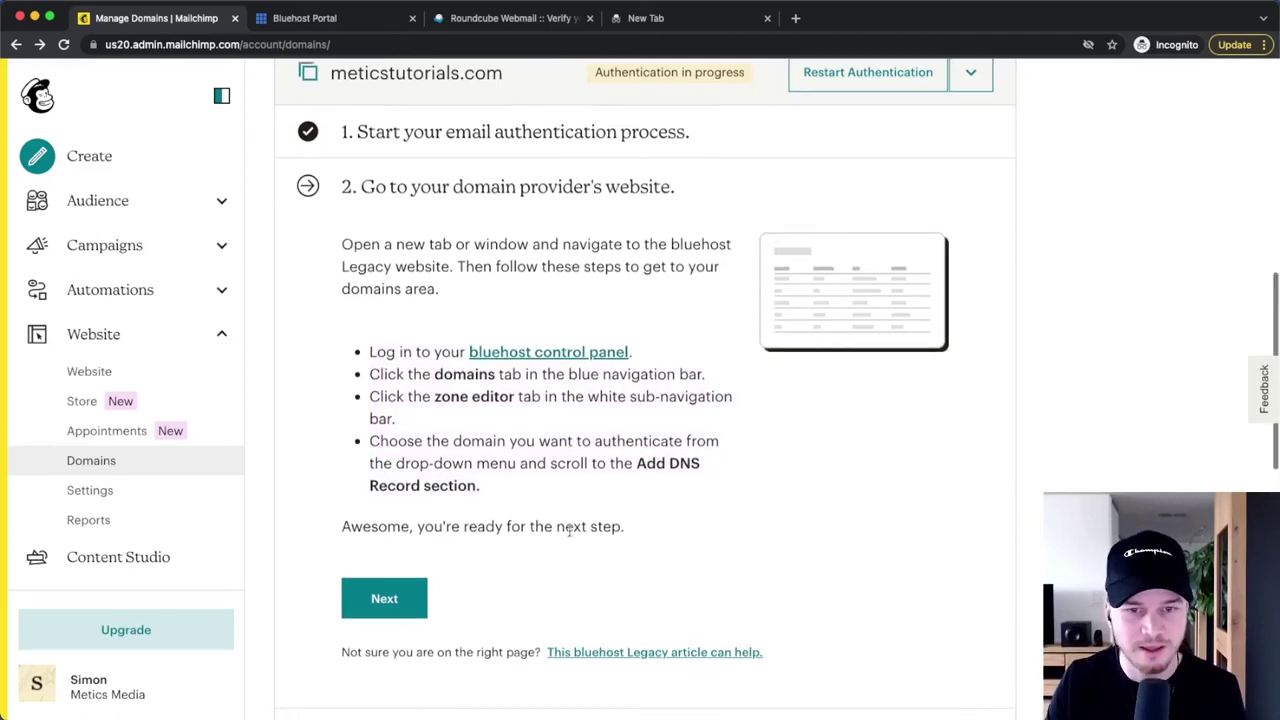
pyautogui.click(390, 603)
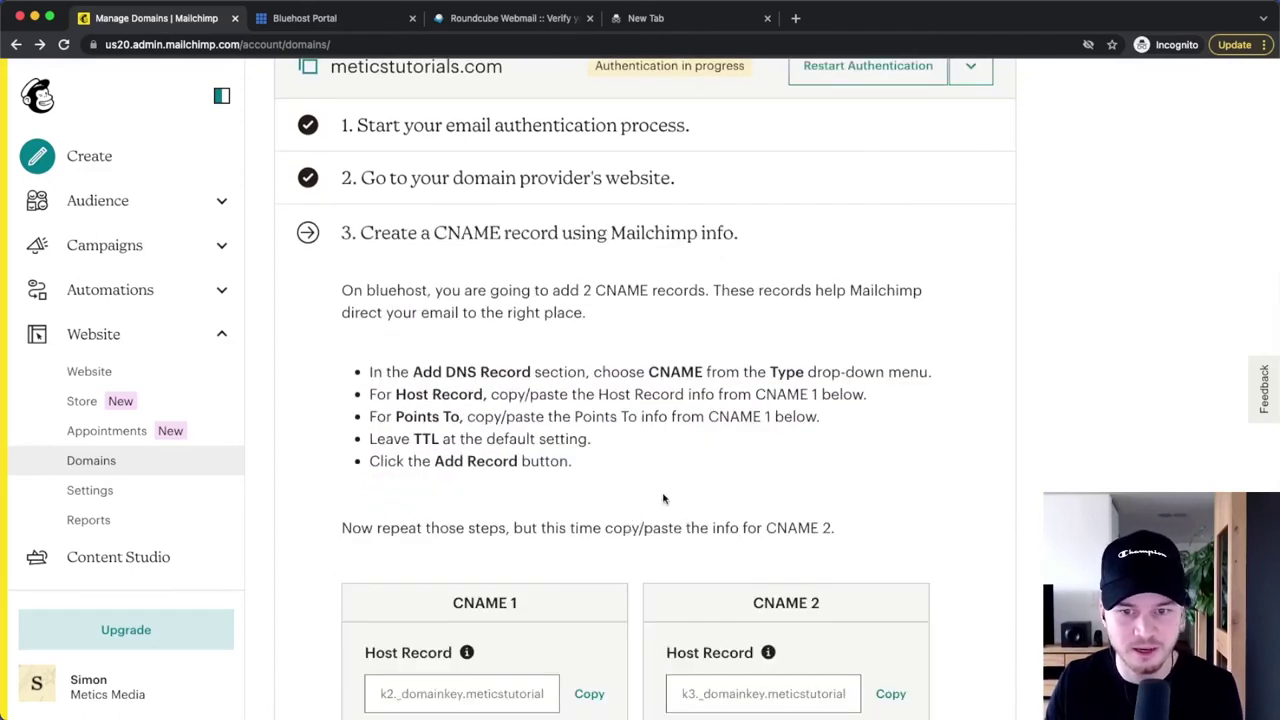
pyautogui.scroll(-2, 677, 460)
pyautogui.scroll(-2, 730, 435)
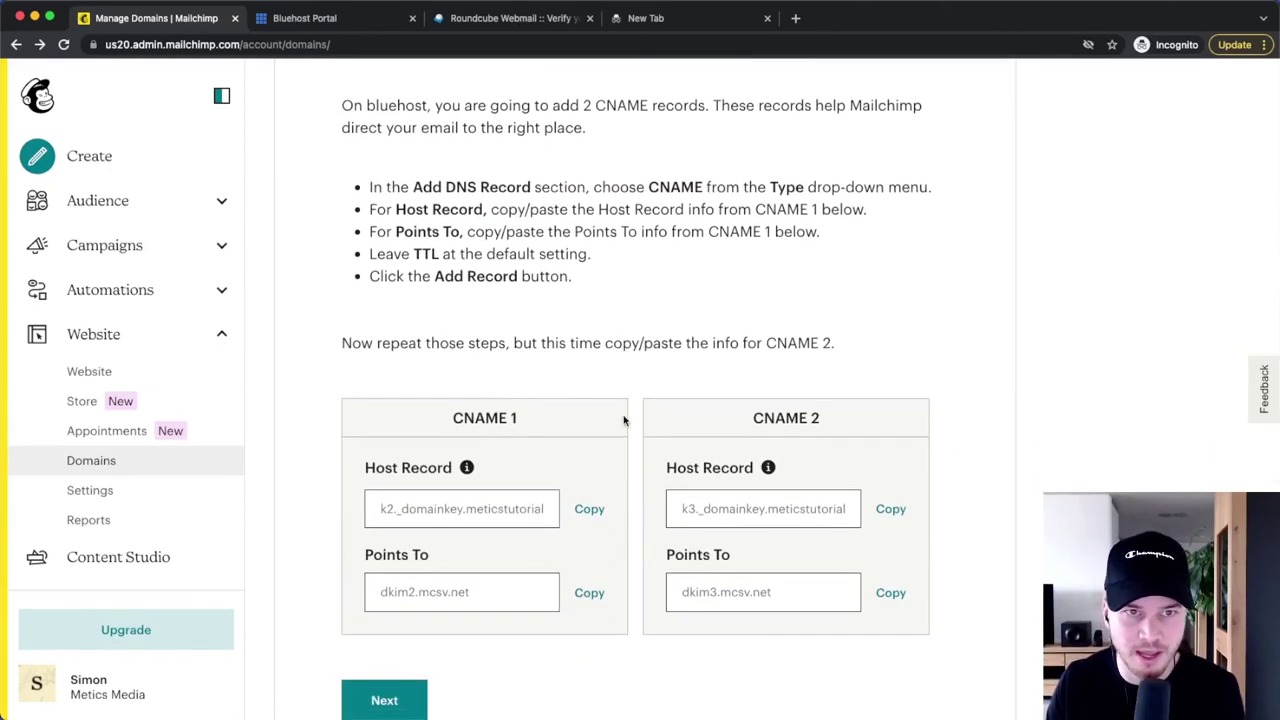
pyautogui.scroll(5, 624, 421)
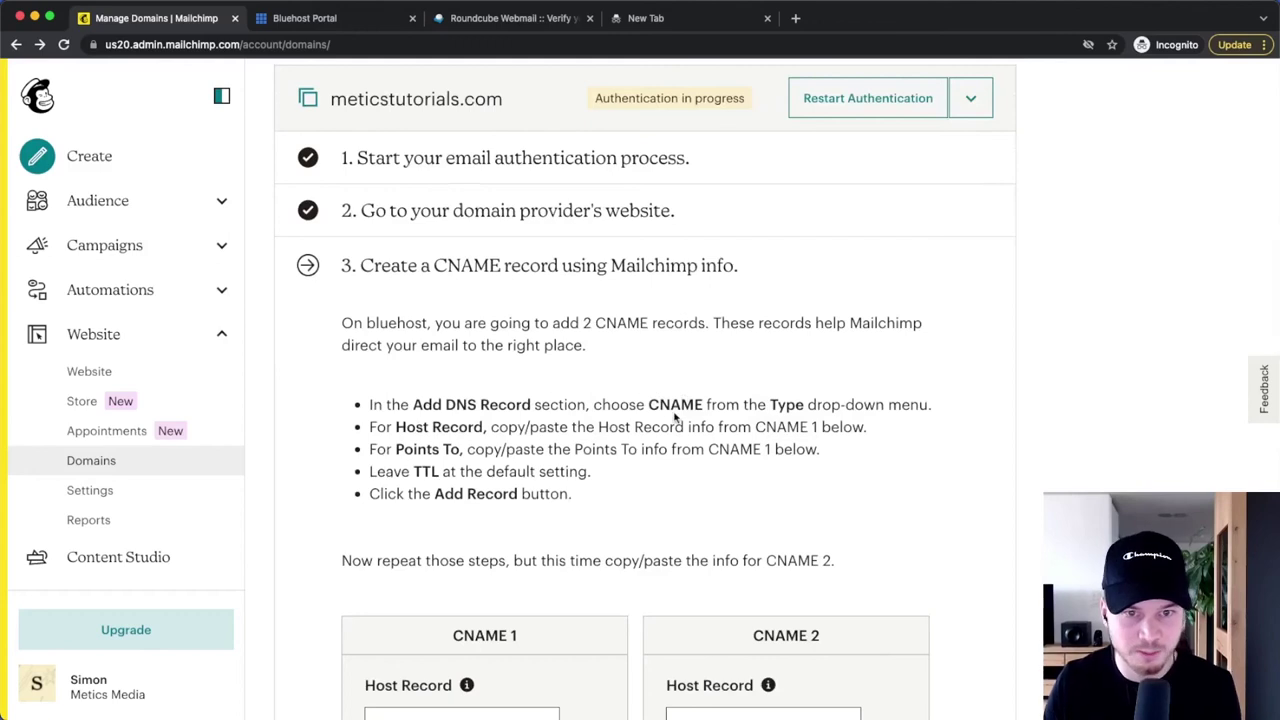
pyautogui.scroll(-4, 657, 491)
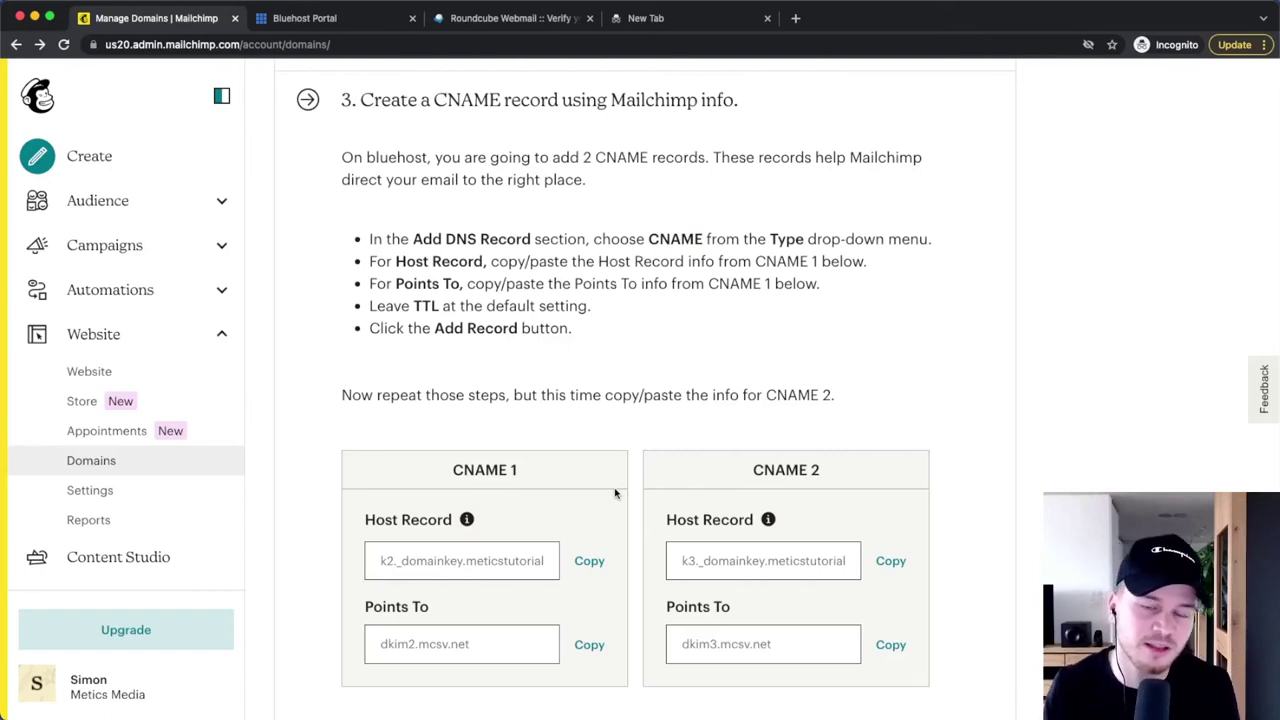
pyautogui.scroll(-1, 614, 491)
pyautogui.moveTo(360, 229); pyautogui.dragTo(590, 312)
pyautogui.click(643, 320)
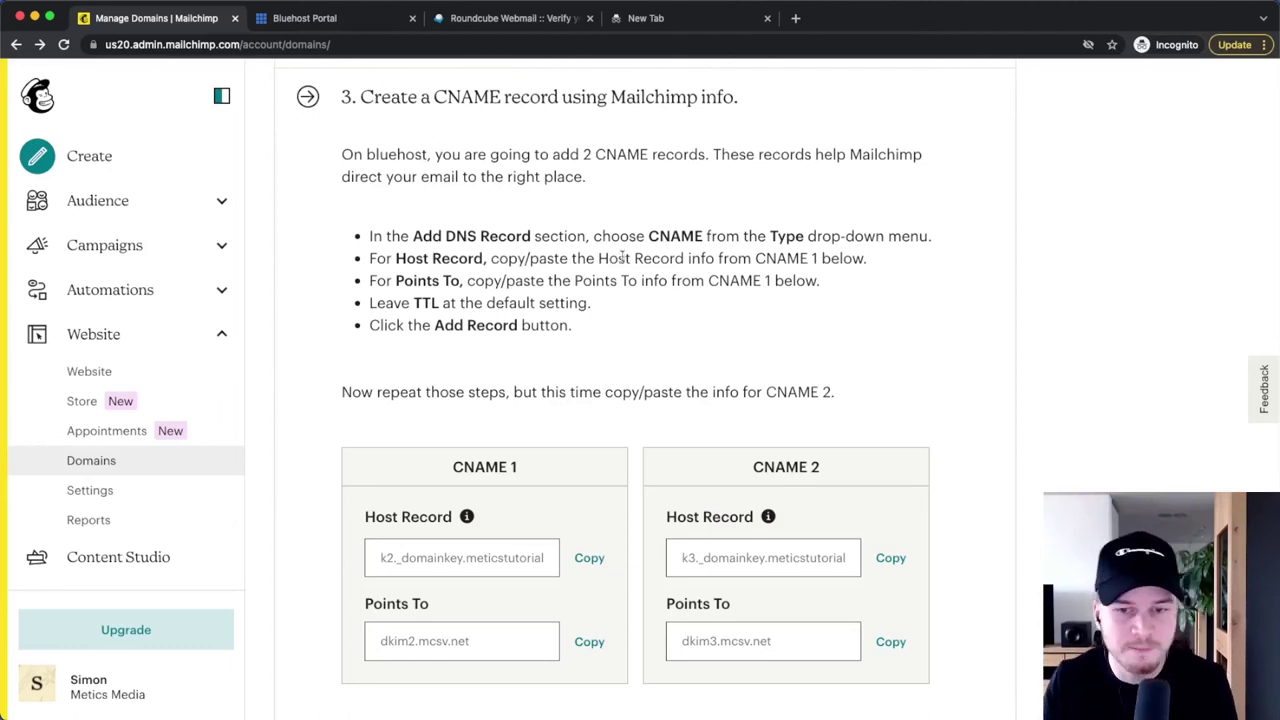
pyautogui.scroll(-2, 625, 509)
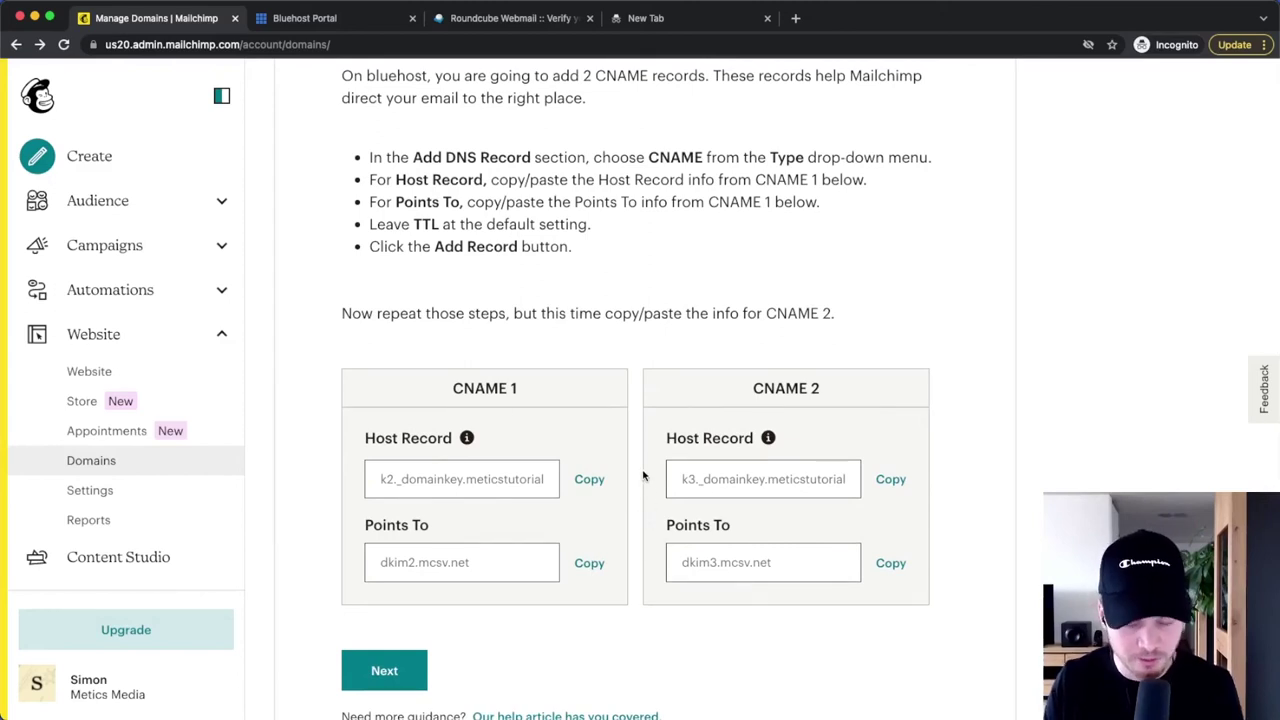
pyautogui.scroll(1, 577, 326)
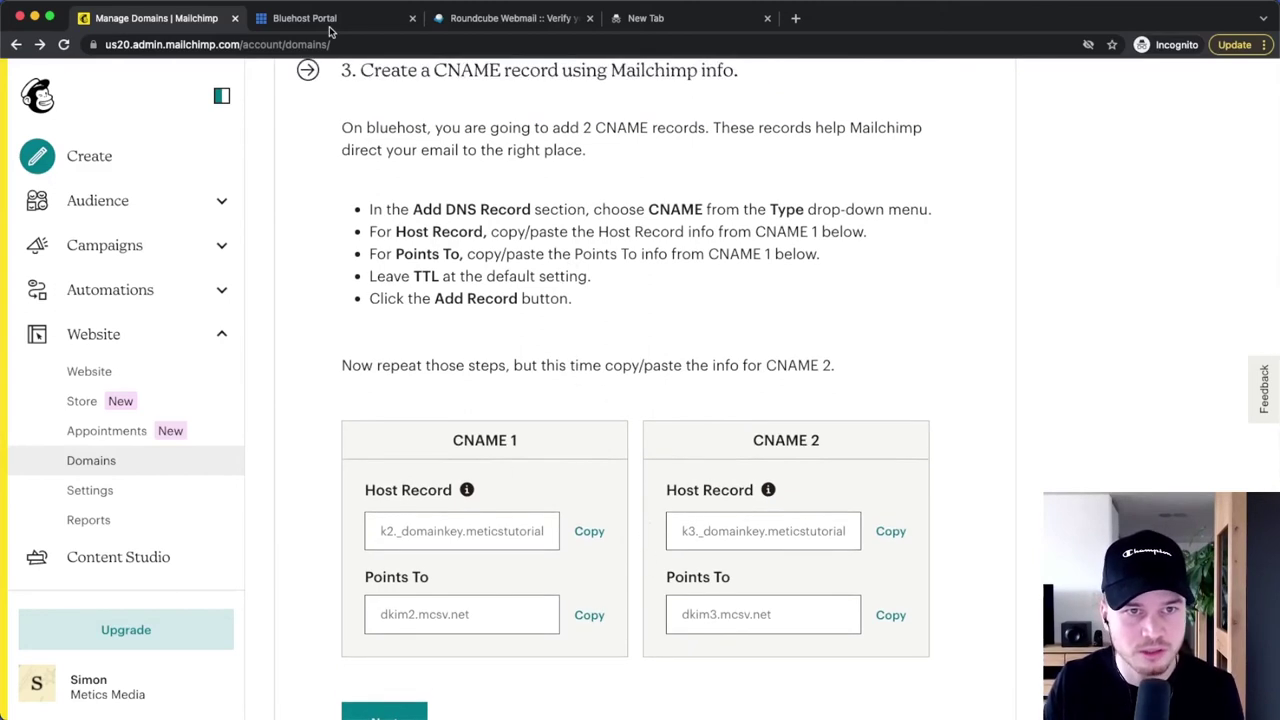
pyautogui.click(330, 20)
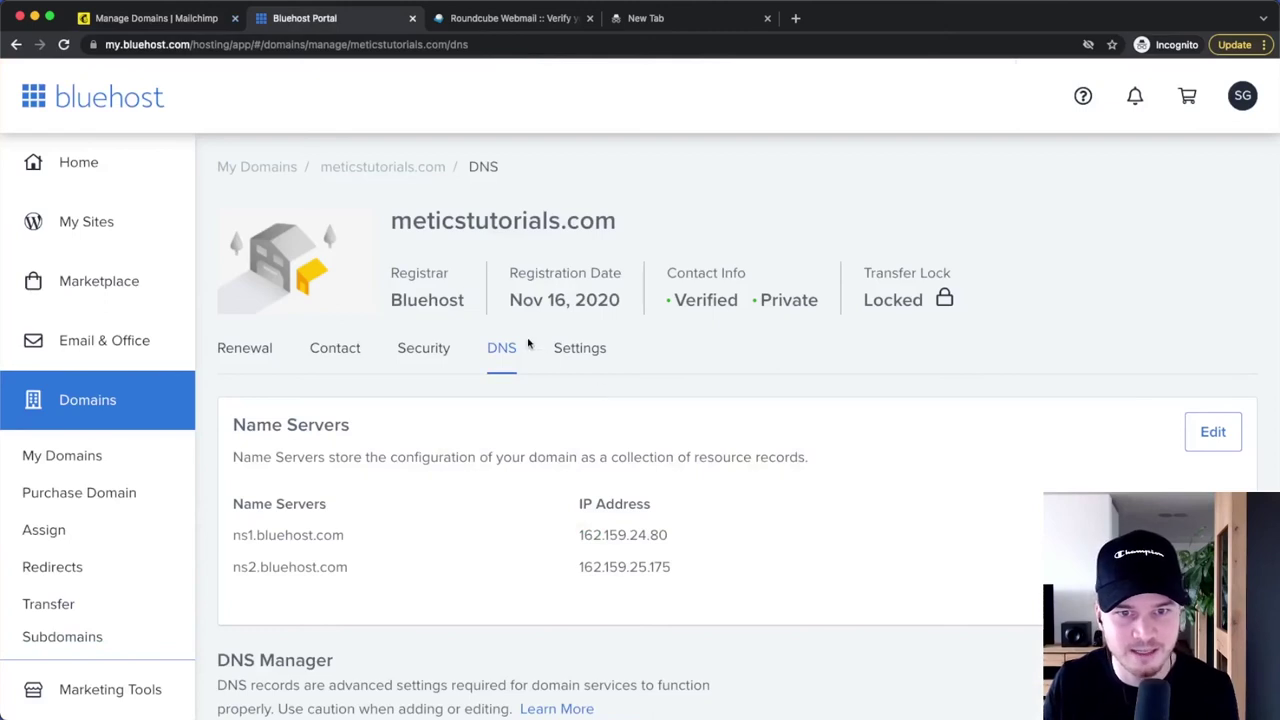
# - Add a new Bluehost CNAME record using Mailchimp's CNAME 1 host record k2._domainkey
pyautogui.doubleClick(405, 222)
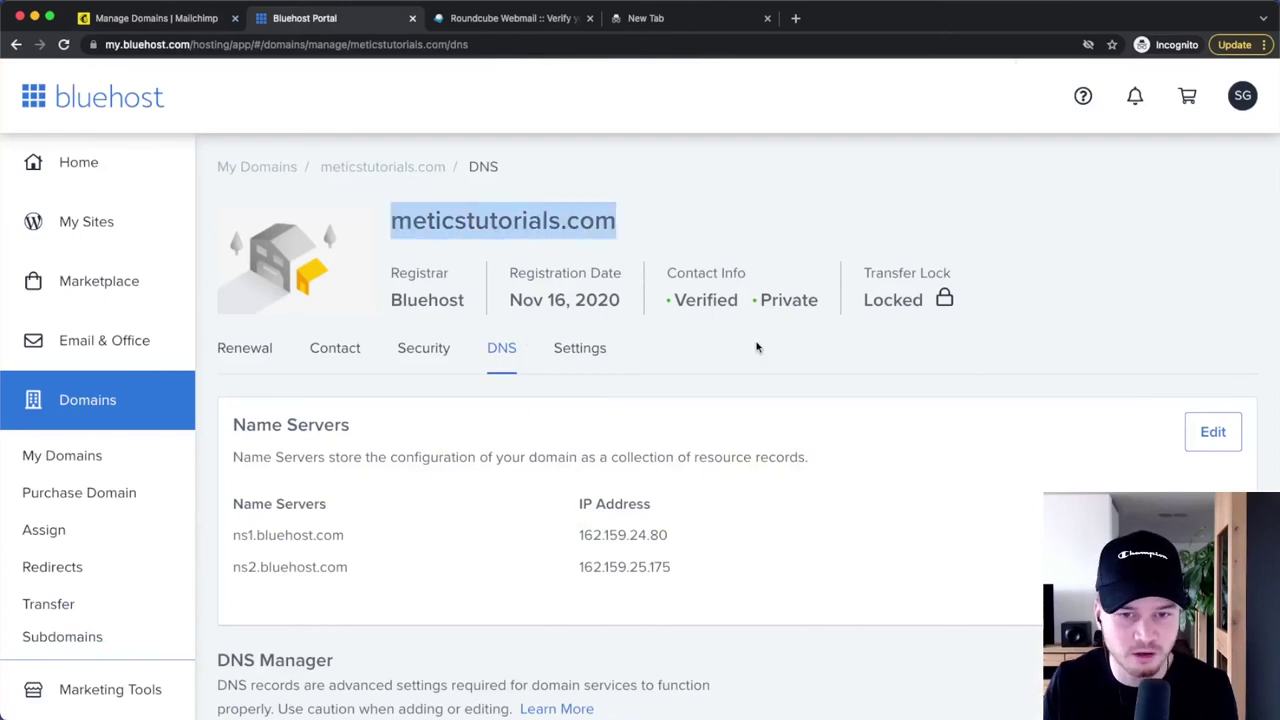
pyautogui.scroll(-10, 832, 368)
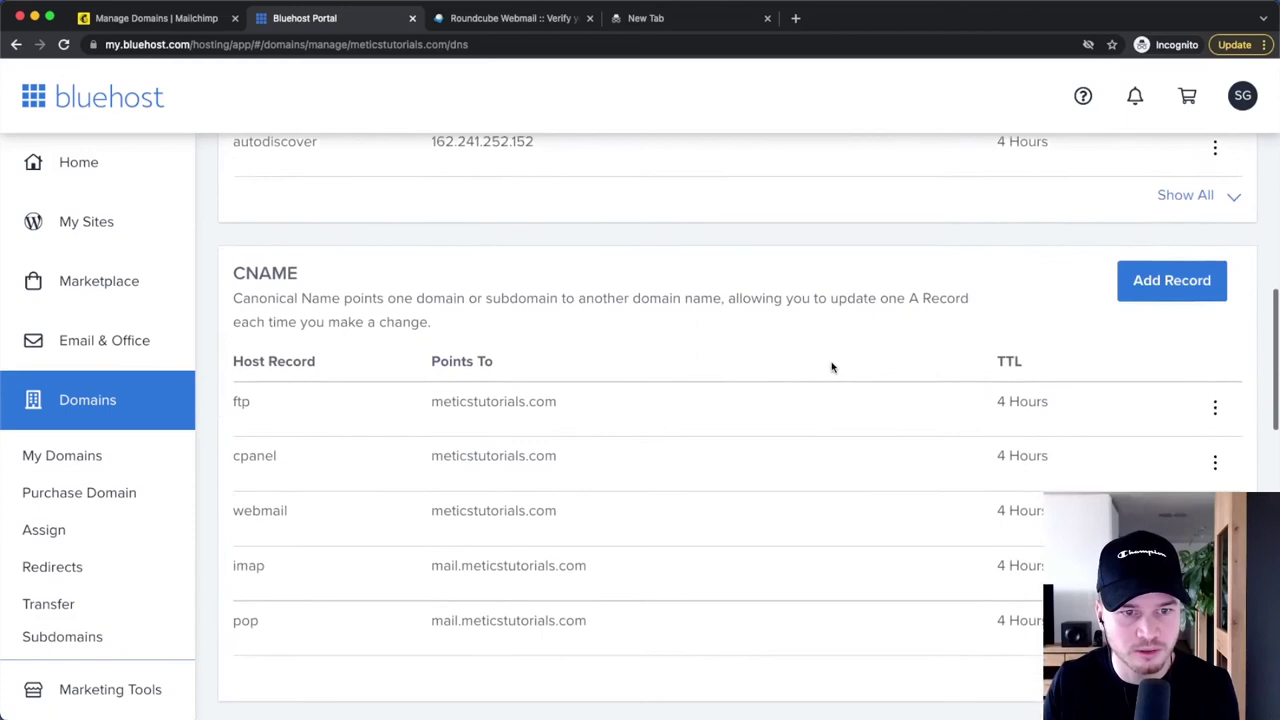
pyautogui.scroll(-1, 832, 368)
pyautogui.moveTo(236, 232); pyautogui.dragTo(400, 237)
pyautogui.click(405, 237)
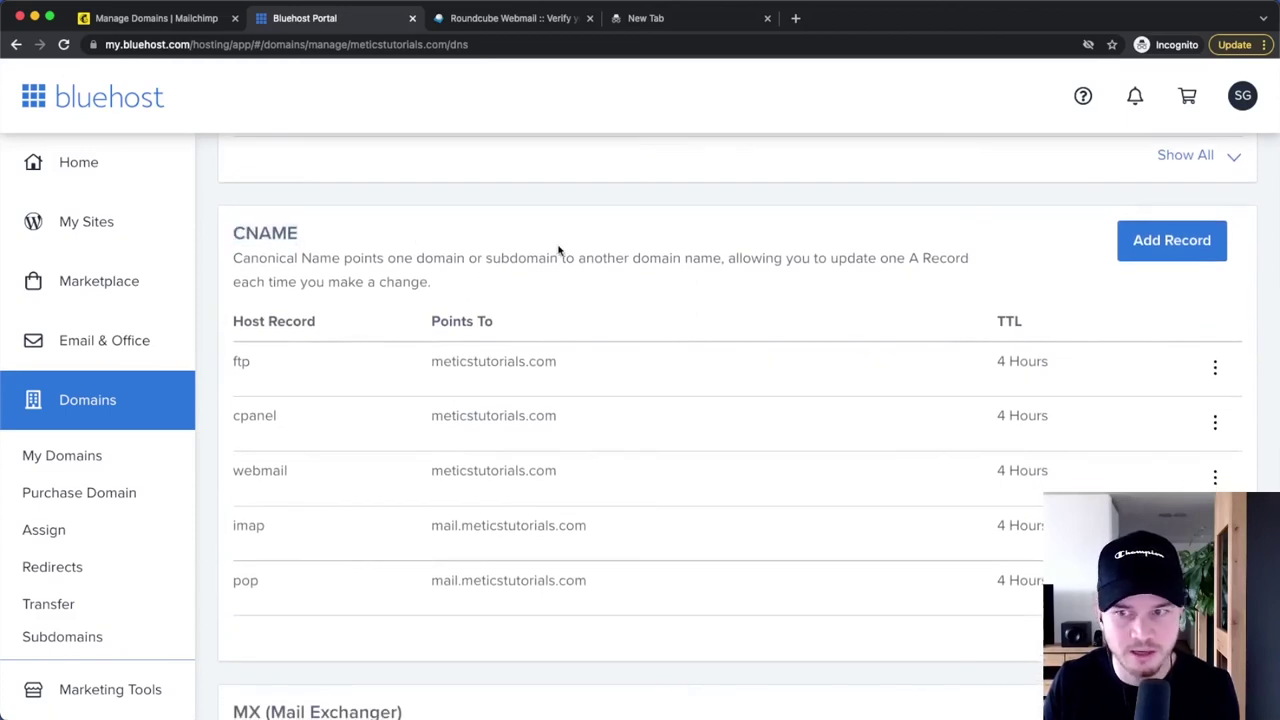
pyautogui.click(1151, 237)
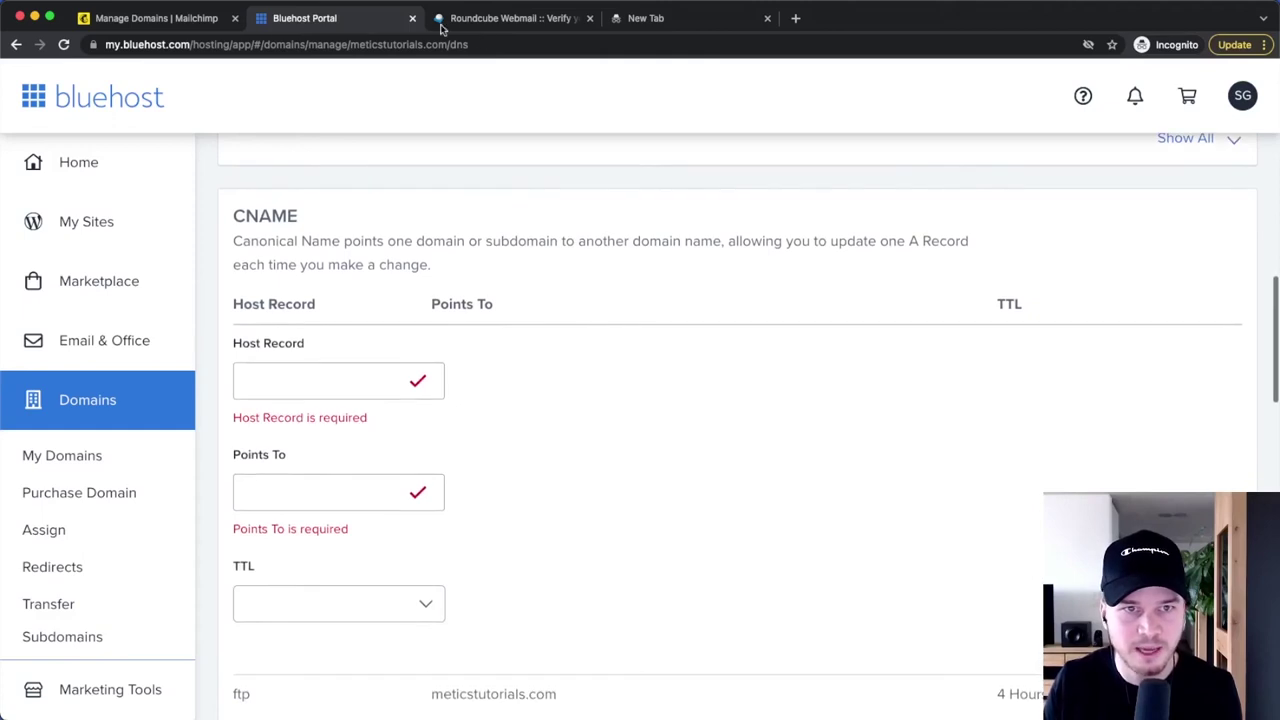
pyautogui.click(211, 22)
pyautogui.scroll(-2, 500, 420)
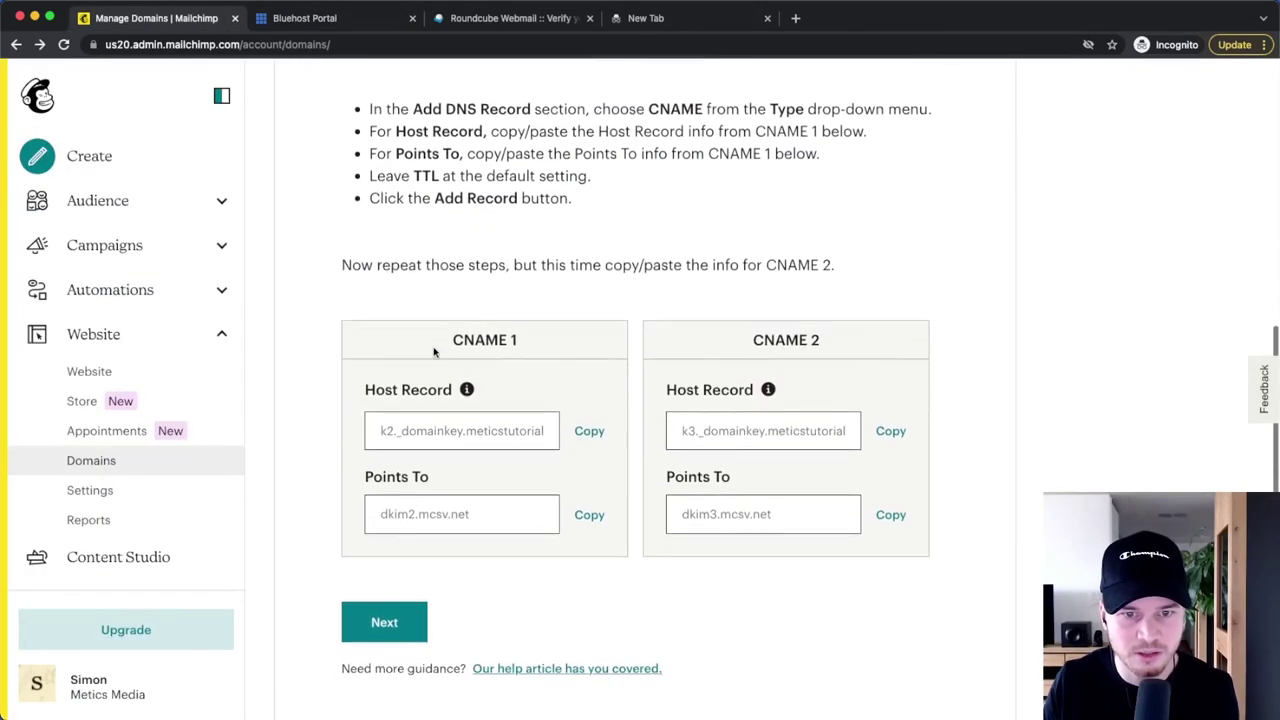
pyautogui.click(589, 431)
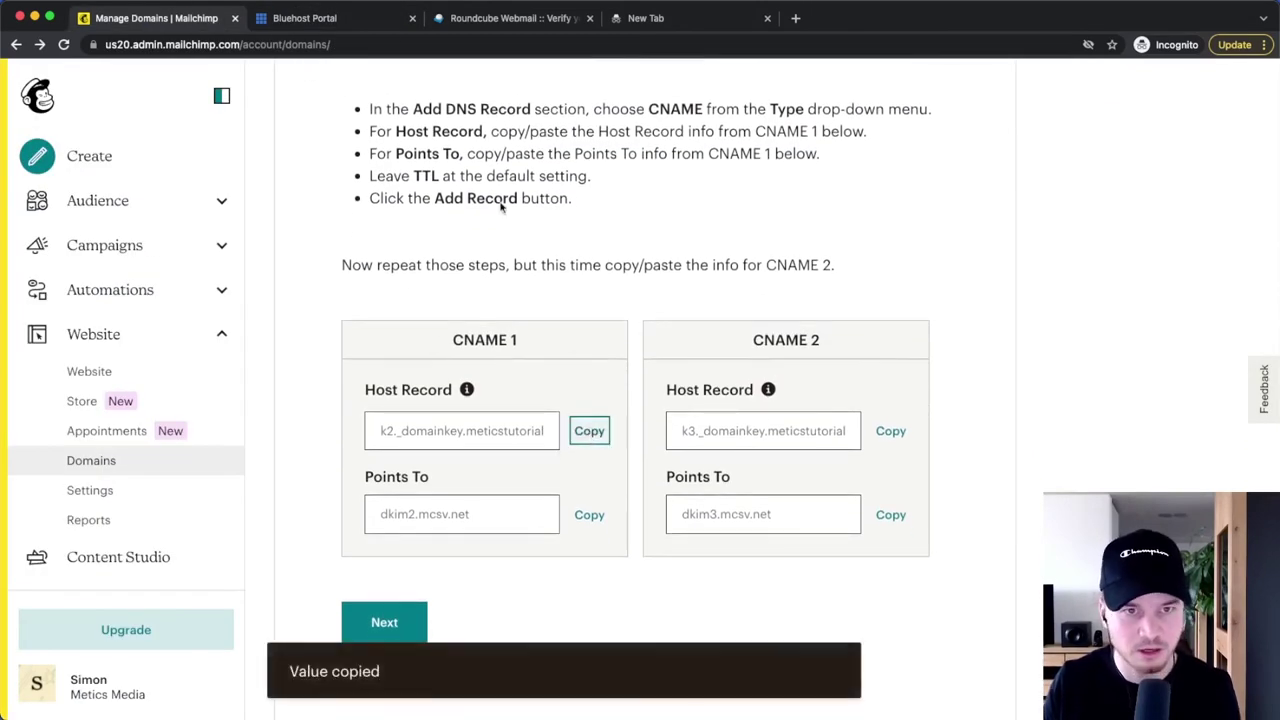
pyautogui.click(326, 20)
pyautogui.rightClick(308, 377)
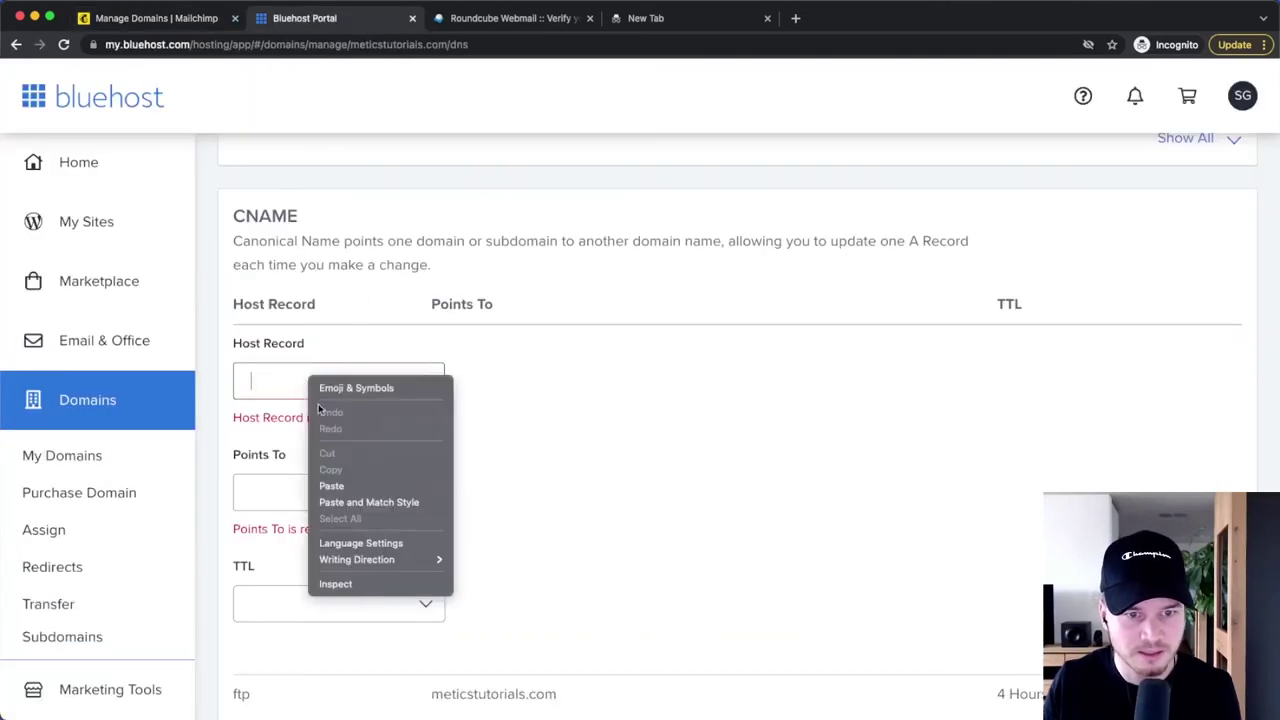
pyautogui.click(332, 486)
# - Point the record to dkim2.mcsv.net with a 4 Hours TTL and save it
pyautogui.click(180, 20)
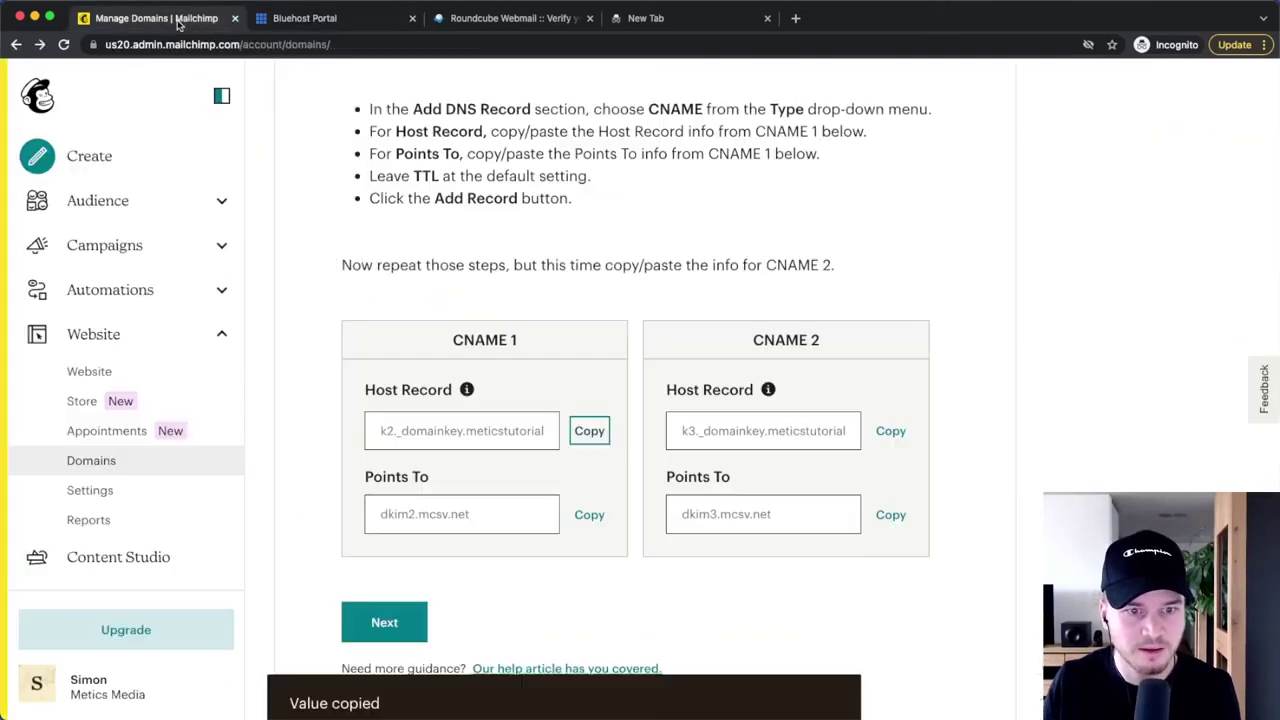
pyautogui.click(589, 514)
pyautogui.click(332, 20)
pyautogui.rightClick(268, 450)
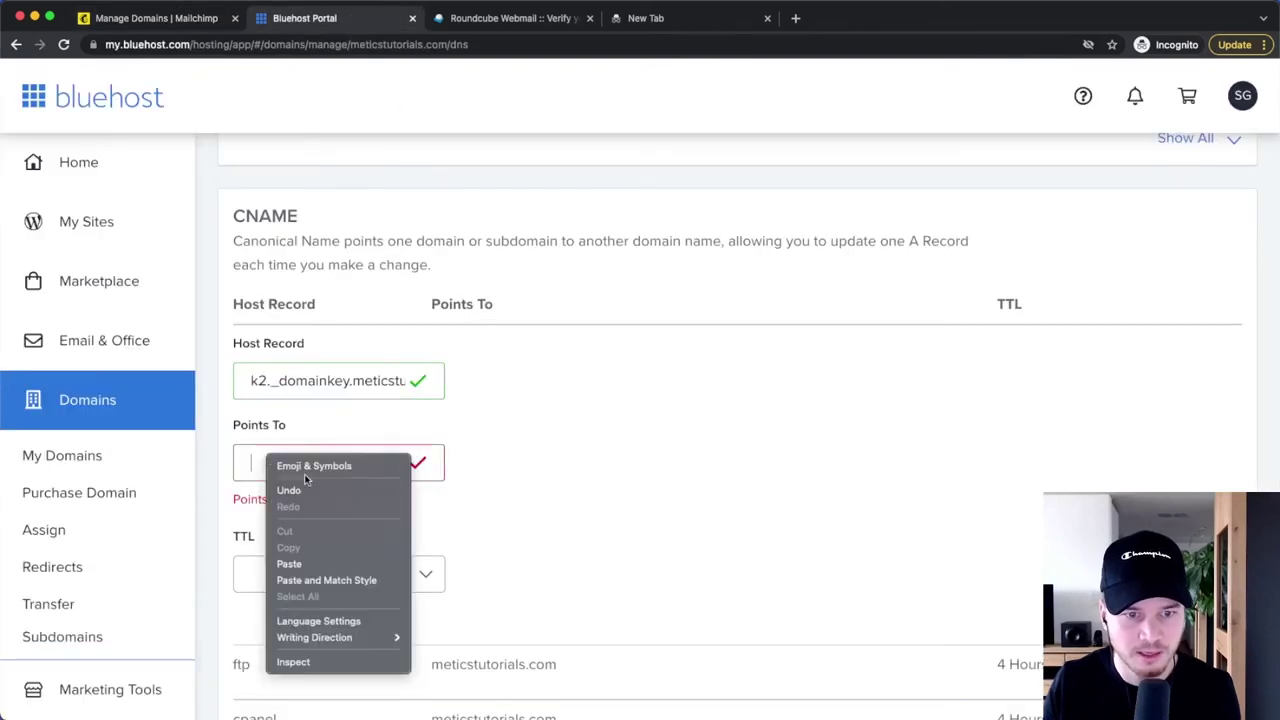
pyautogui.click(289, 564)
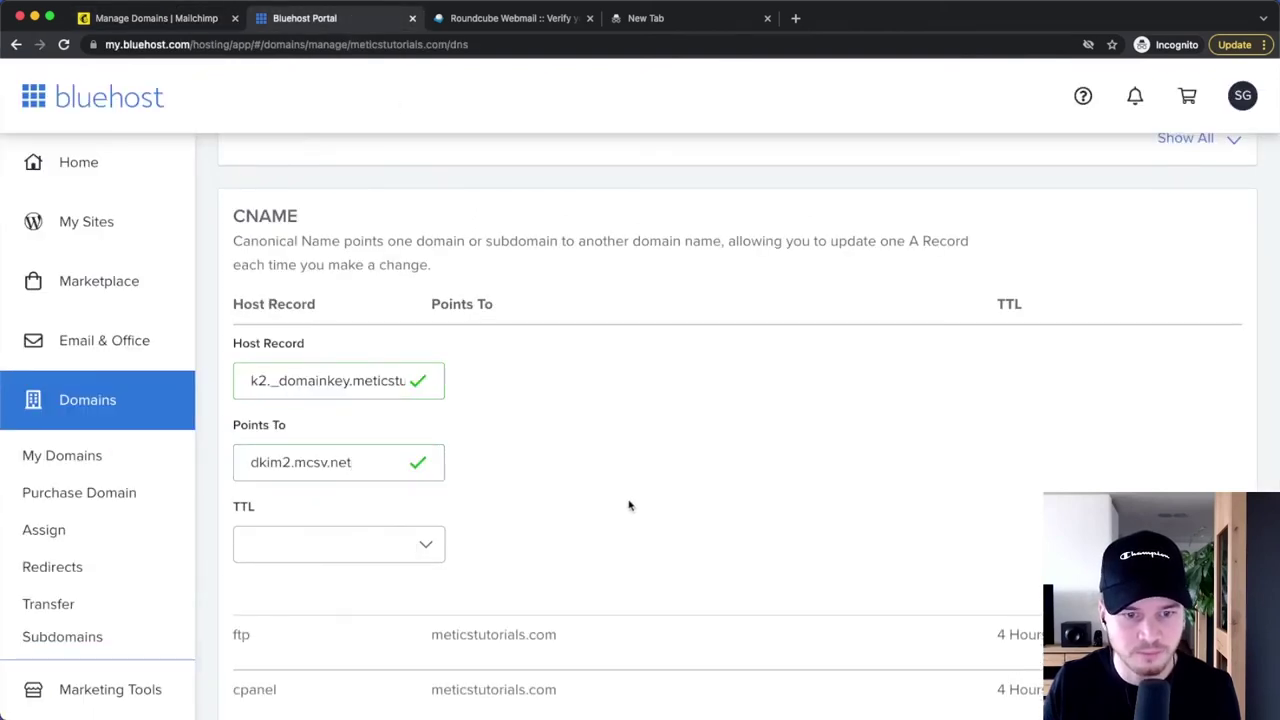
pyautogui.click(192, 28)
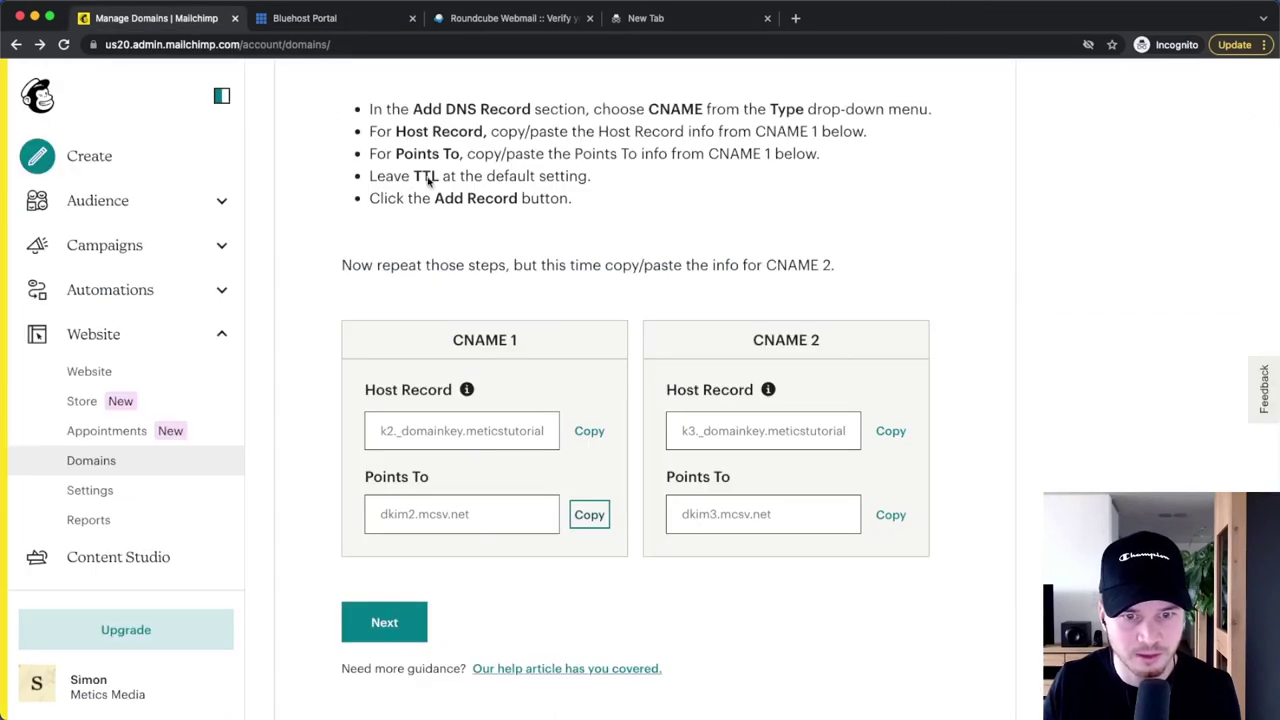
pyautogui.click(335, 24)
pyautogui.click(323, 543)
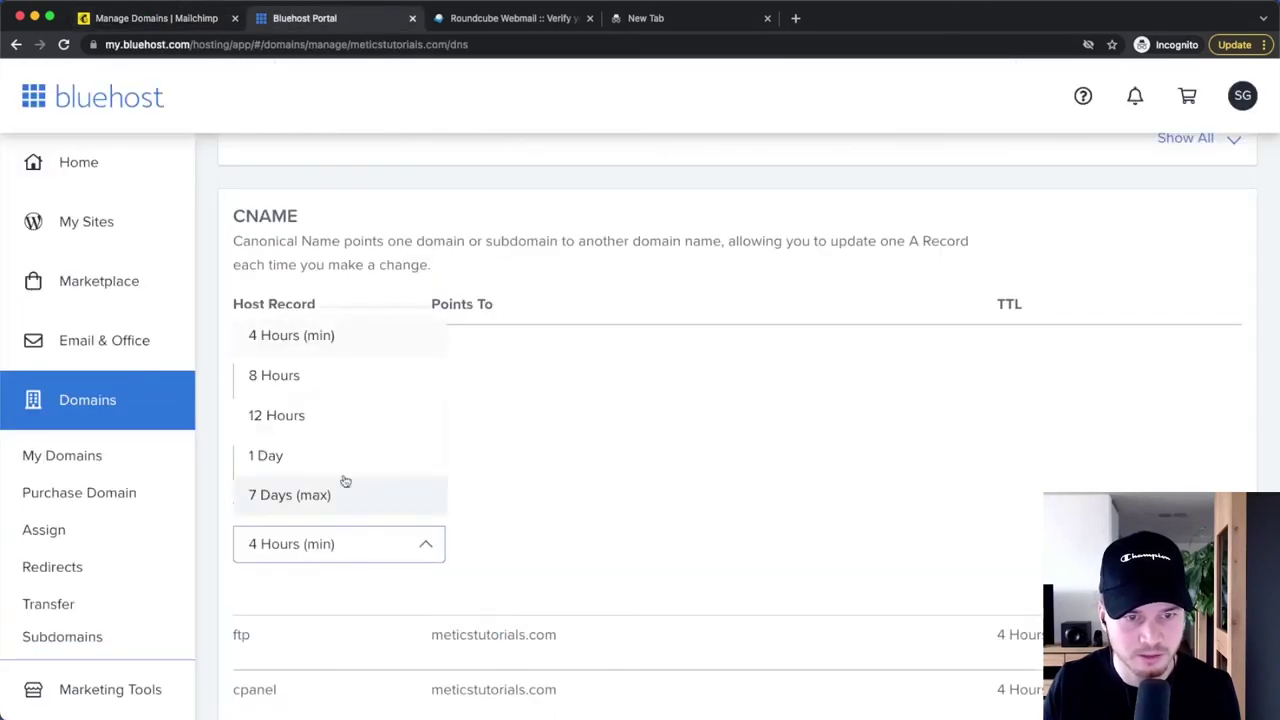
pyautogui.click(323, 334)
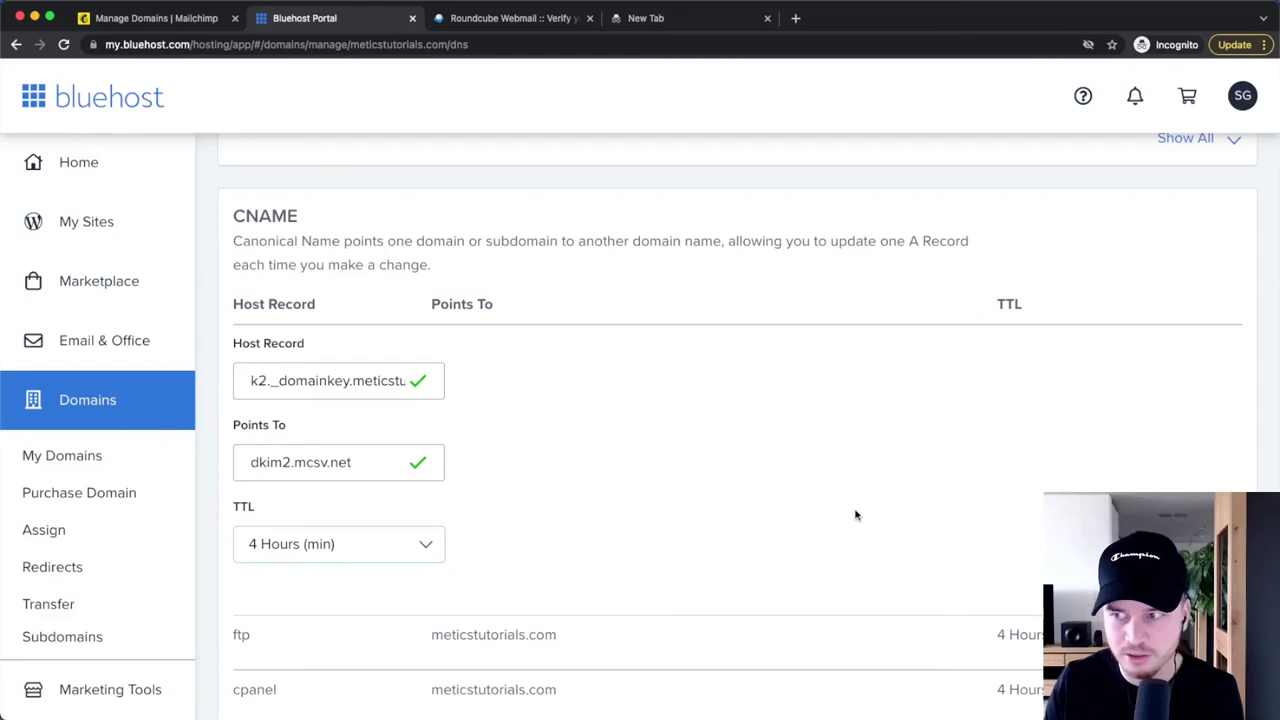
pyautogui.scroll(-3, 871, 462)
pyautogui.click(1152, 409)
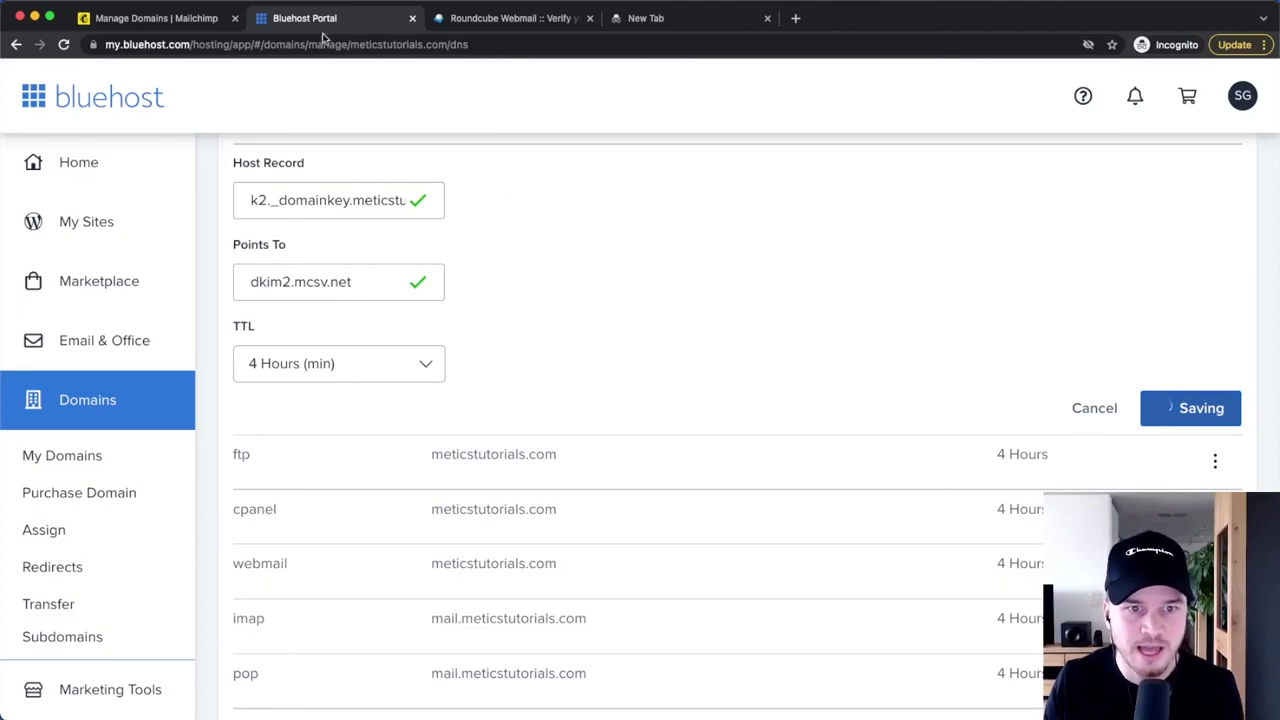
# - Copy Mailchimp's CNAME 2 host record value for the second record
pyautogui.click(163, 19)
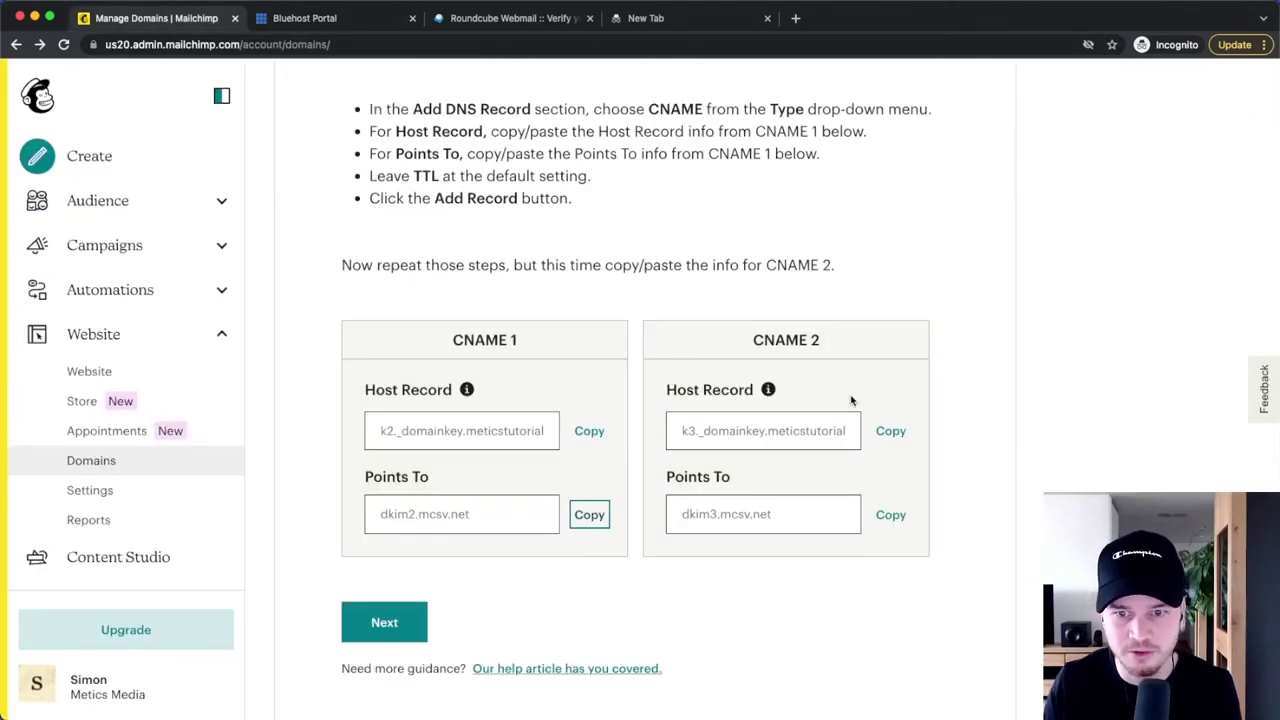
pyautogui.click(890, 433)
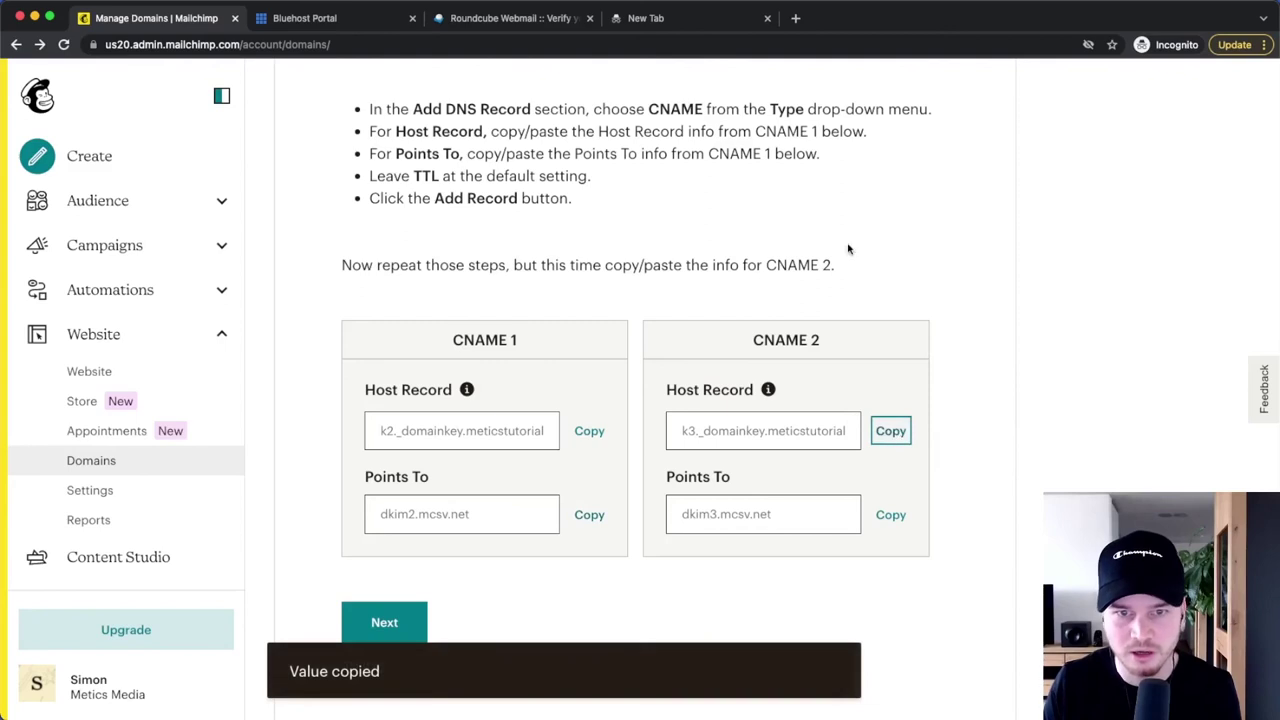
pyautogui.click(360, 20)
# - Add a second Bluehost CNAME record with the CNAME 2 host record pasted in
pyautogui.scroll(3, 626, 340)
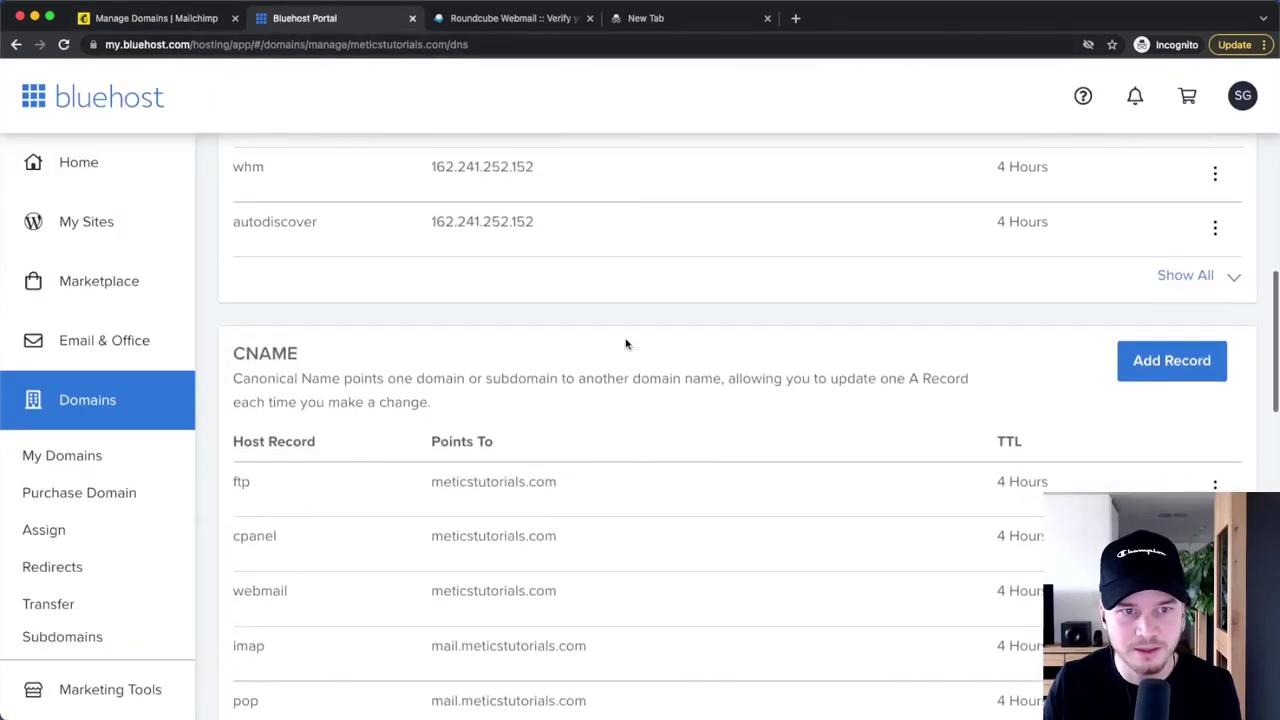
pyautogui.click(1162, 368)
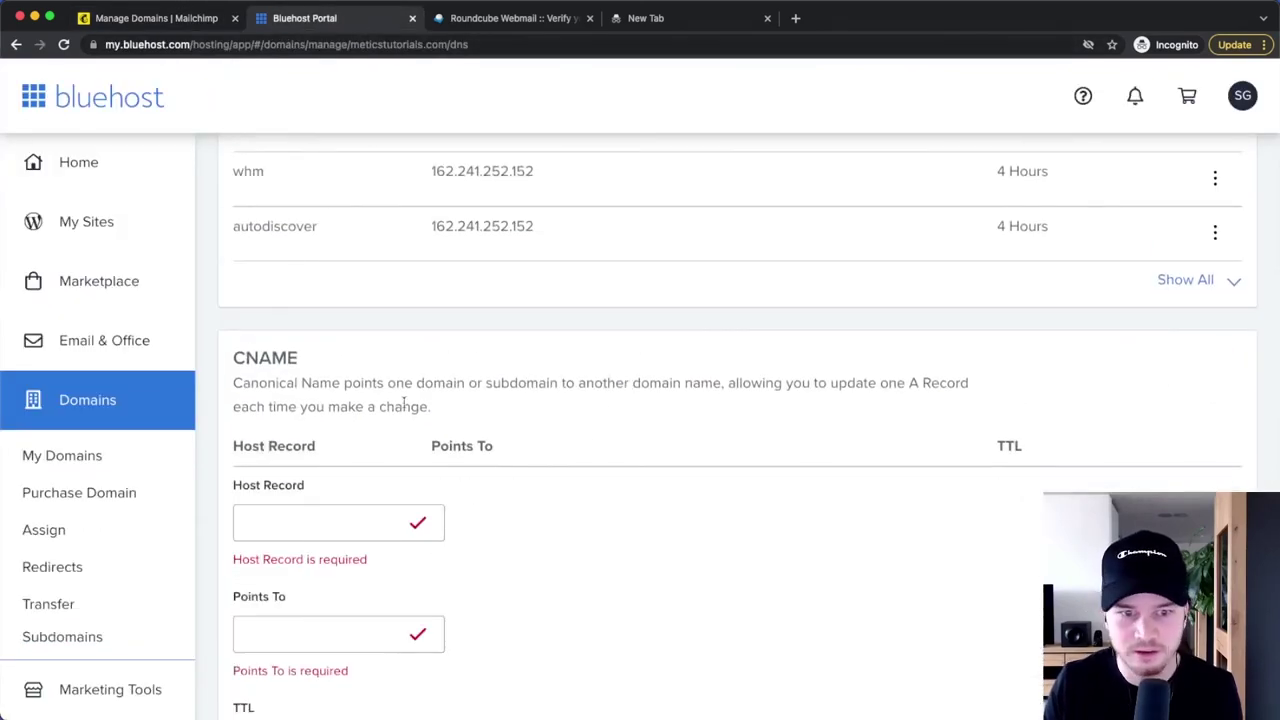
pyautogui.scroll(-1, 404, 403)
pyautogui.rightClick(300, 430)
pyautogui.click(363, 531)
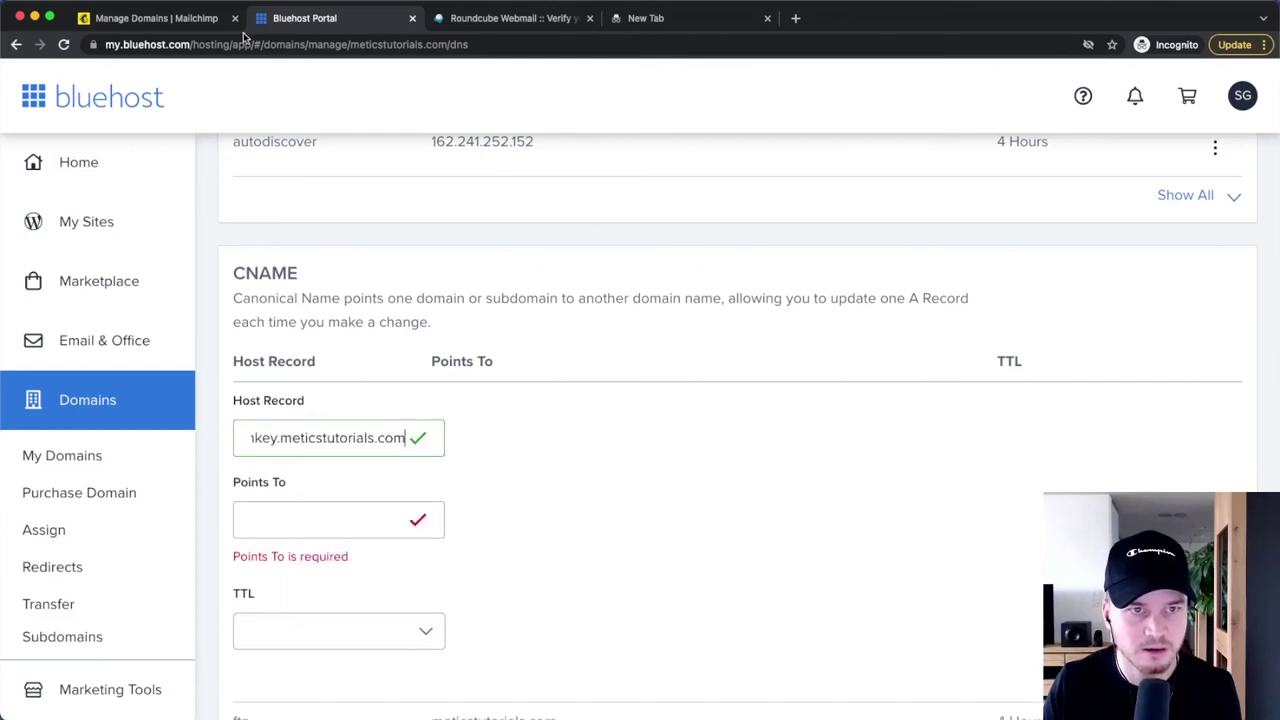
# - Point it to dkim3.mcsv.net with a 4 Hours TTL and save the record
pyautogui.click(200, 18)
pyautogui.click(891, 514)
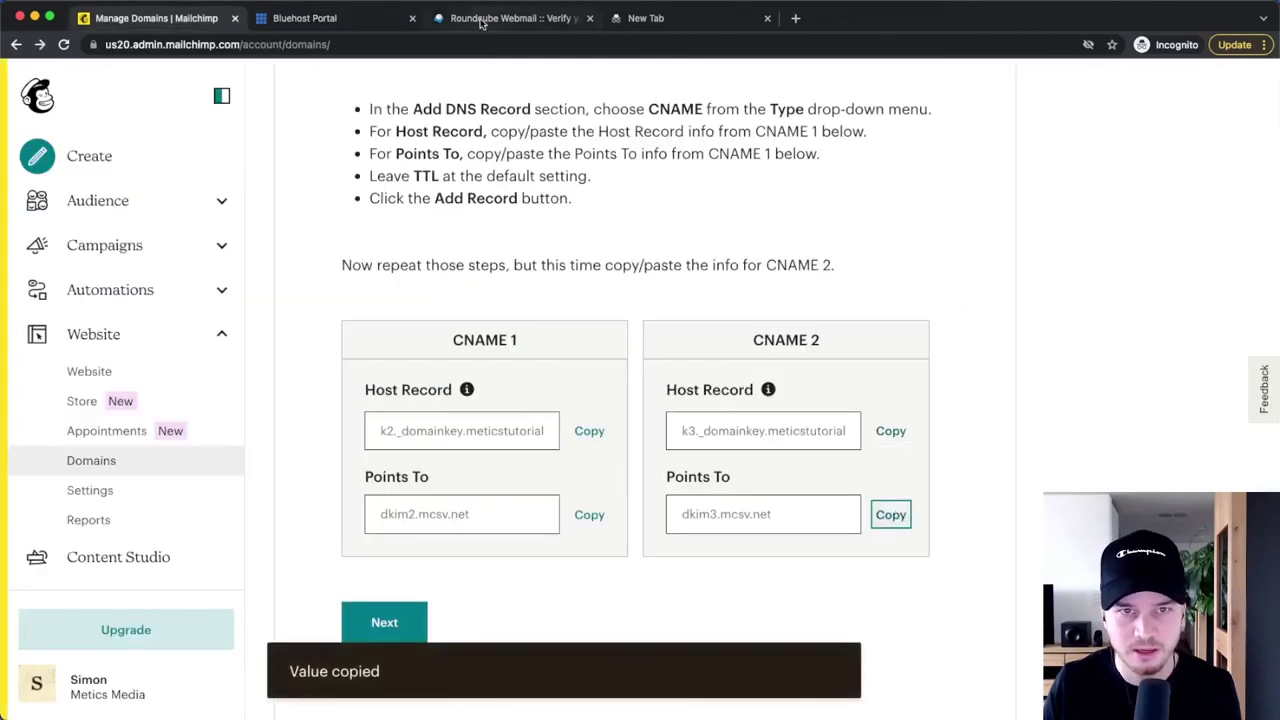
pyautogui.click(338, 20)
pyautogui.click(269, 510)
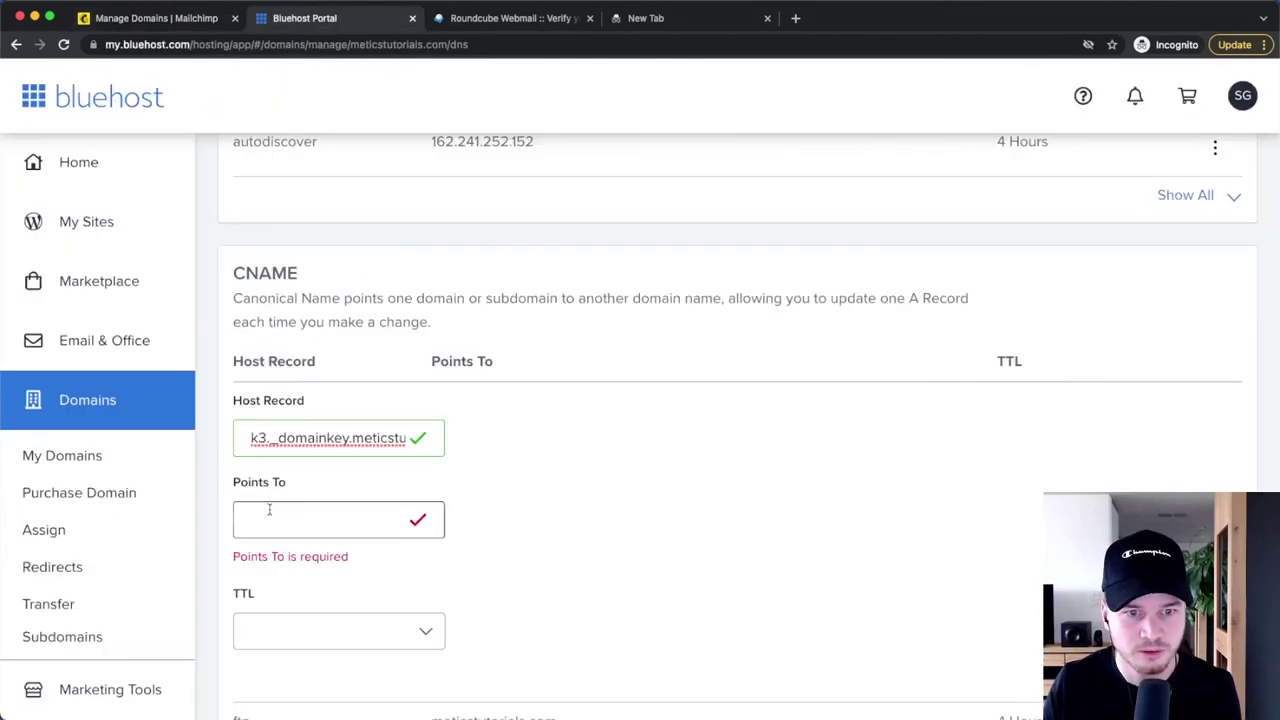
pyautogui.rightClick(270, 515)
pyautogui.click(331, 629)
pyautogui.scroll(-2, 740, 470)
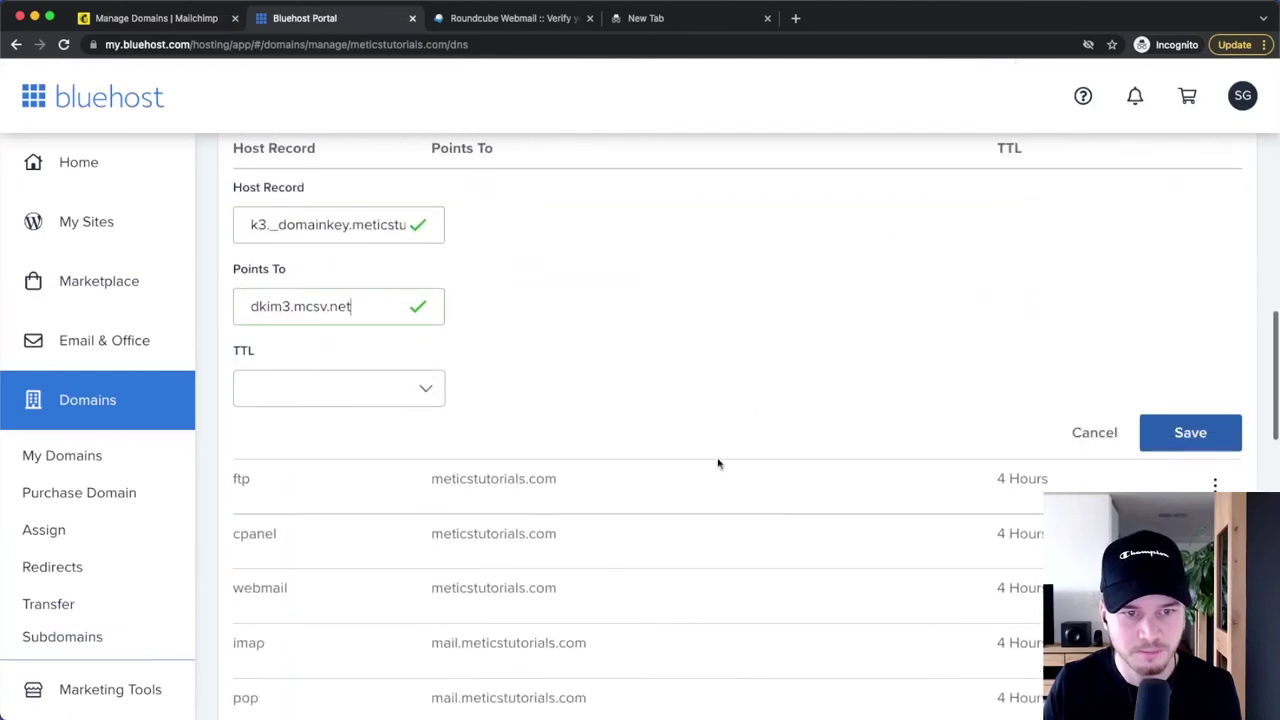
pyautogui.scroll(-2, 520, 380)
pyautogui.click(310, 288)
pyautogui.click(271, 333)
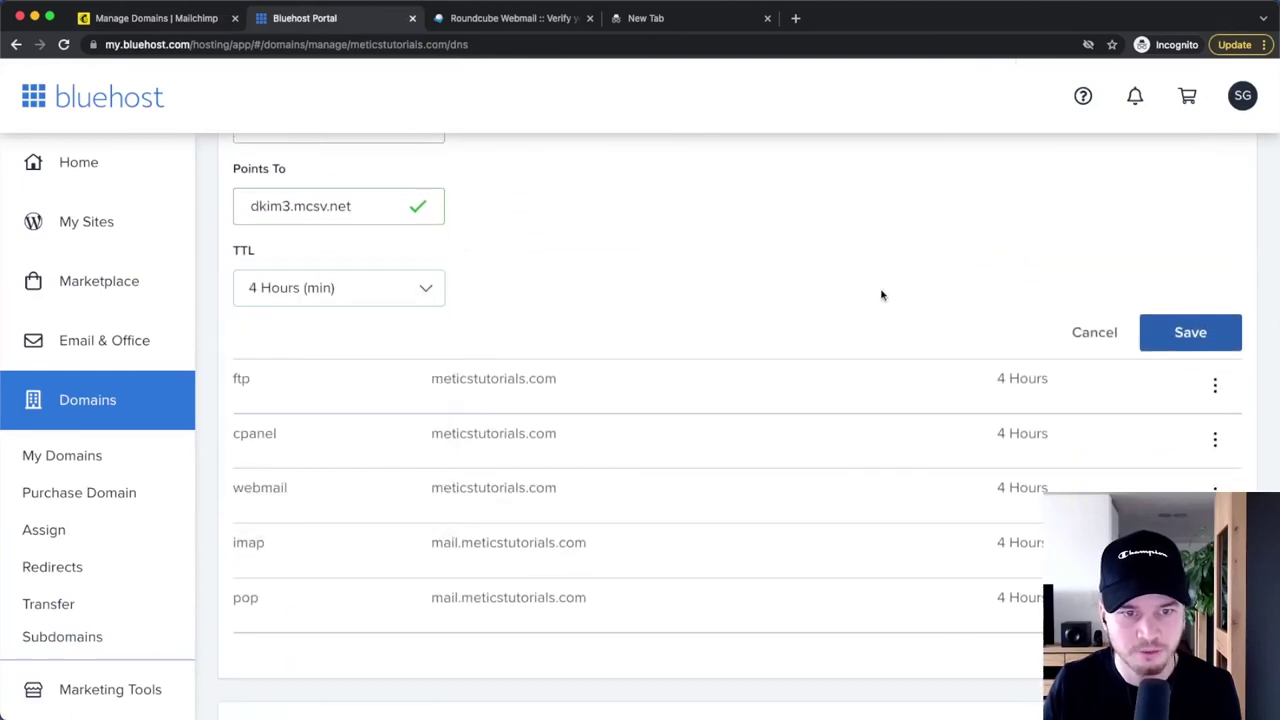
pyautogui.click(1185, 333)
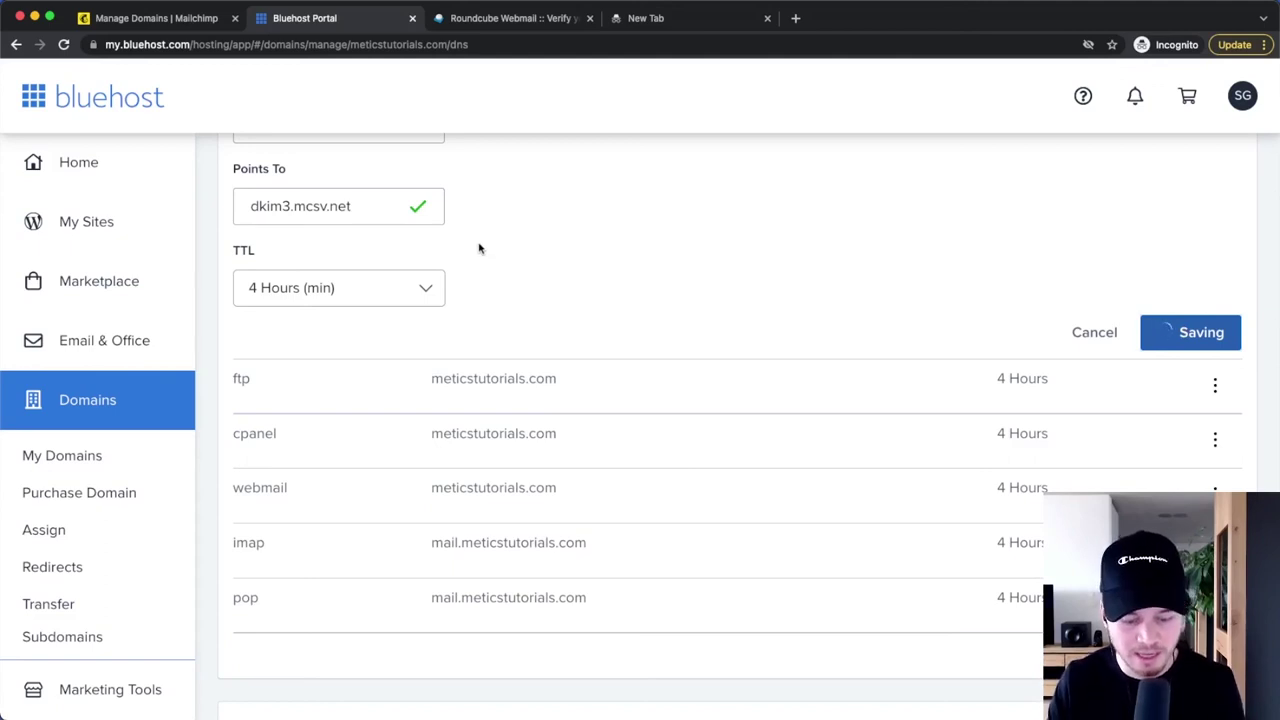
pyautogui.click(154, 20)
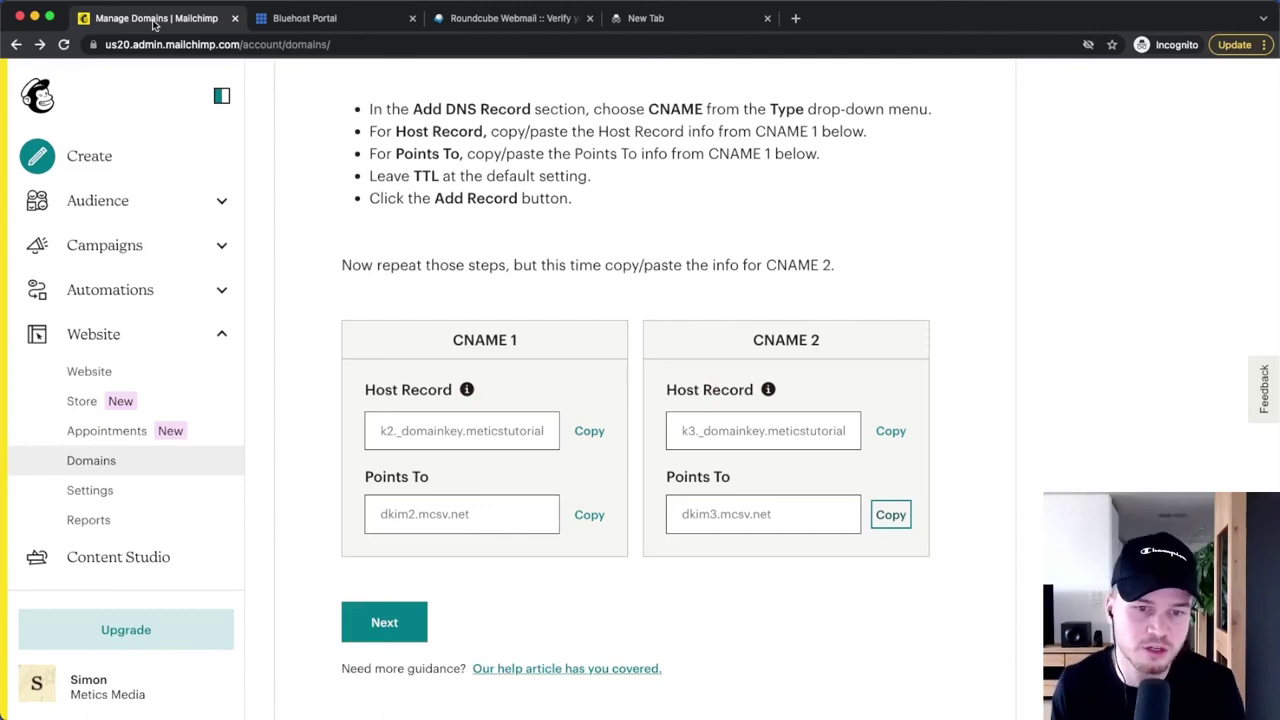
# - Review the step 4 notes about the notification email and the 48-hour wait
pyautogui.moveTo(344, 400); pyautogui.dragTo(568, 398)
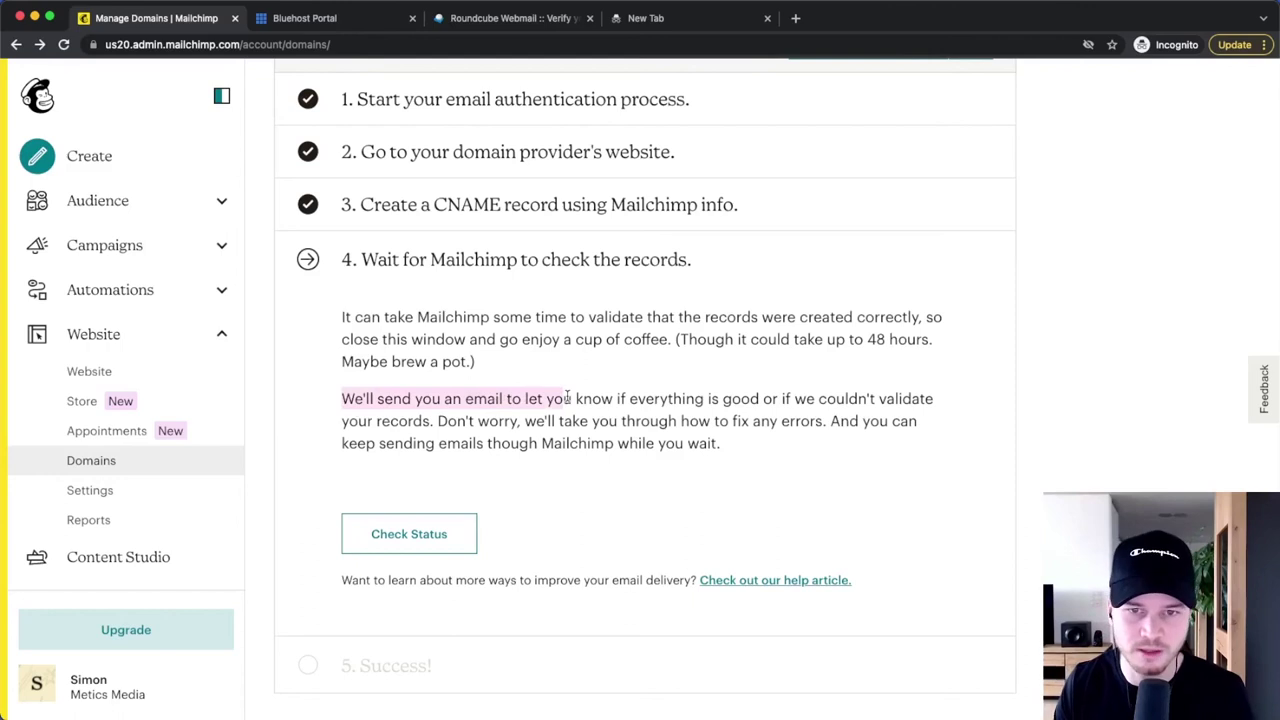
pyautogui.click(662, 467)
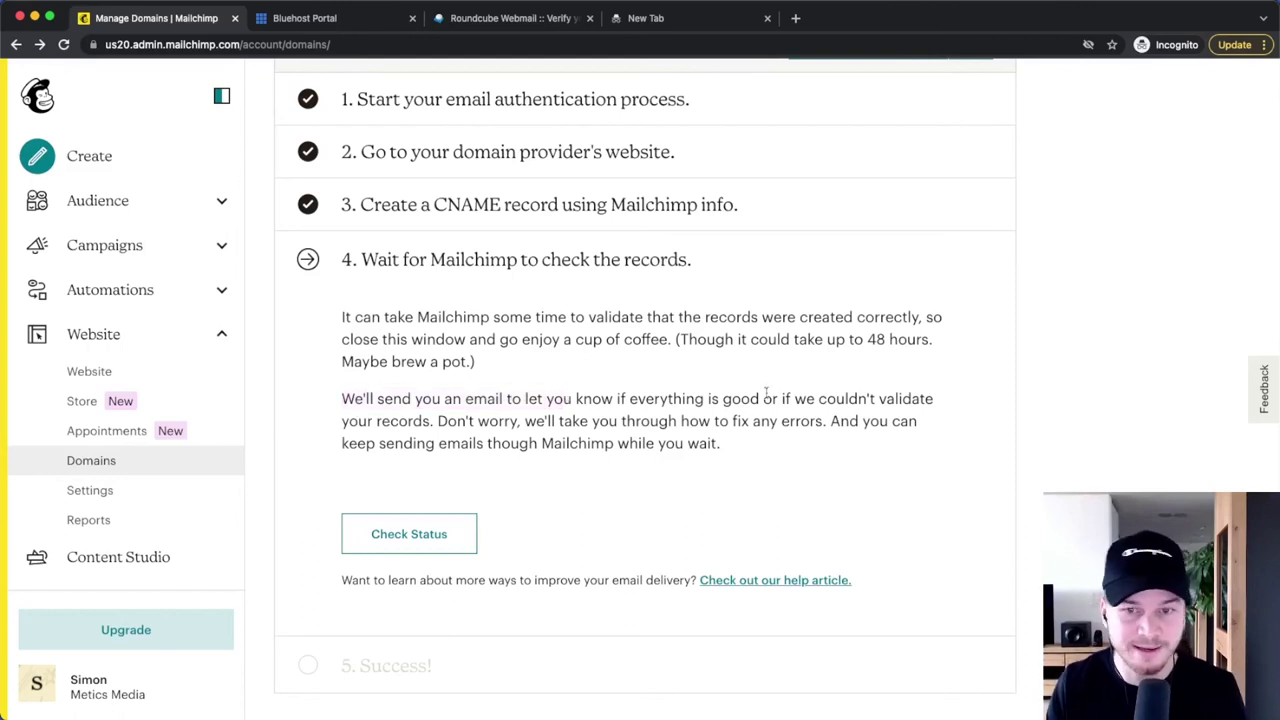
pyautogui.moveTo(866, 339); pyautogui.dragTo(934, 374)
pyautogui.click(672, 474)
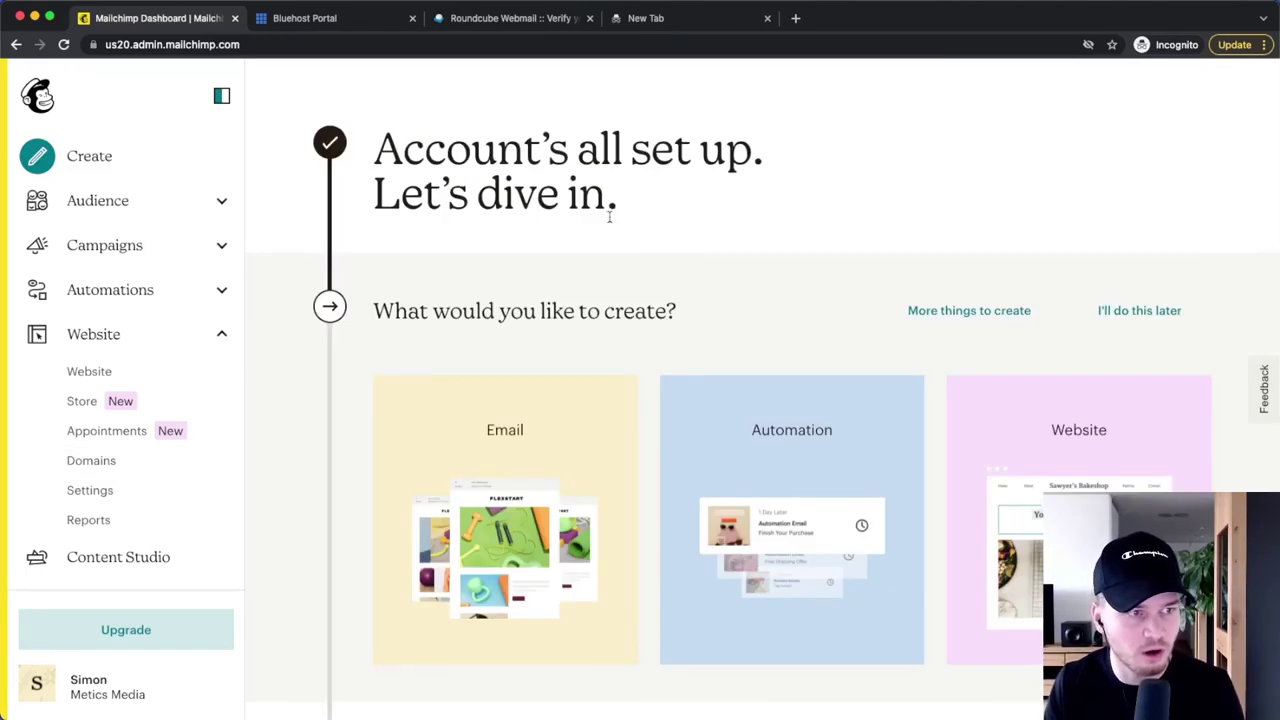
pyautogui.click(229, 209)
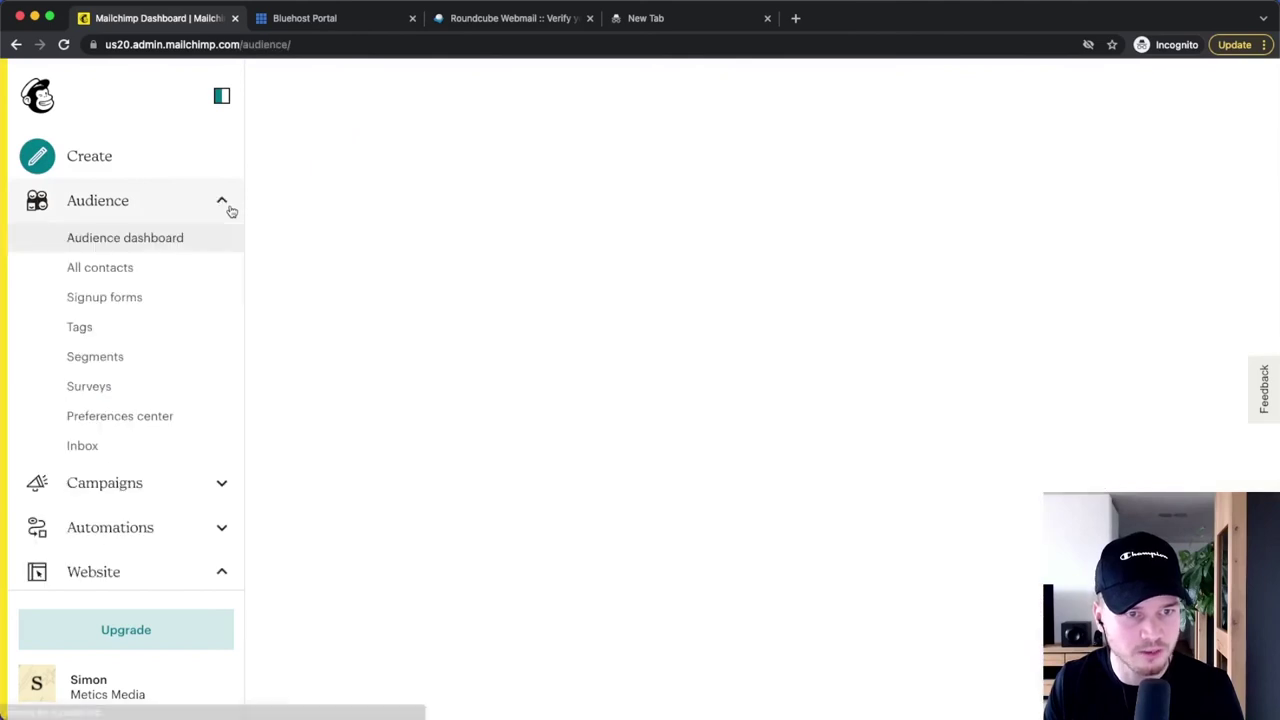
# - Open Settings > Audience name and defaults from the Metics Media preferences center
pyautogui.click(145, 417)
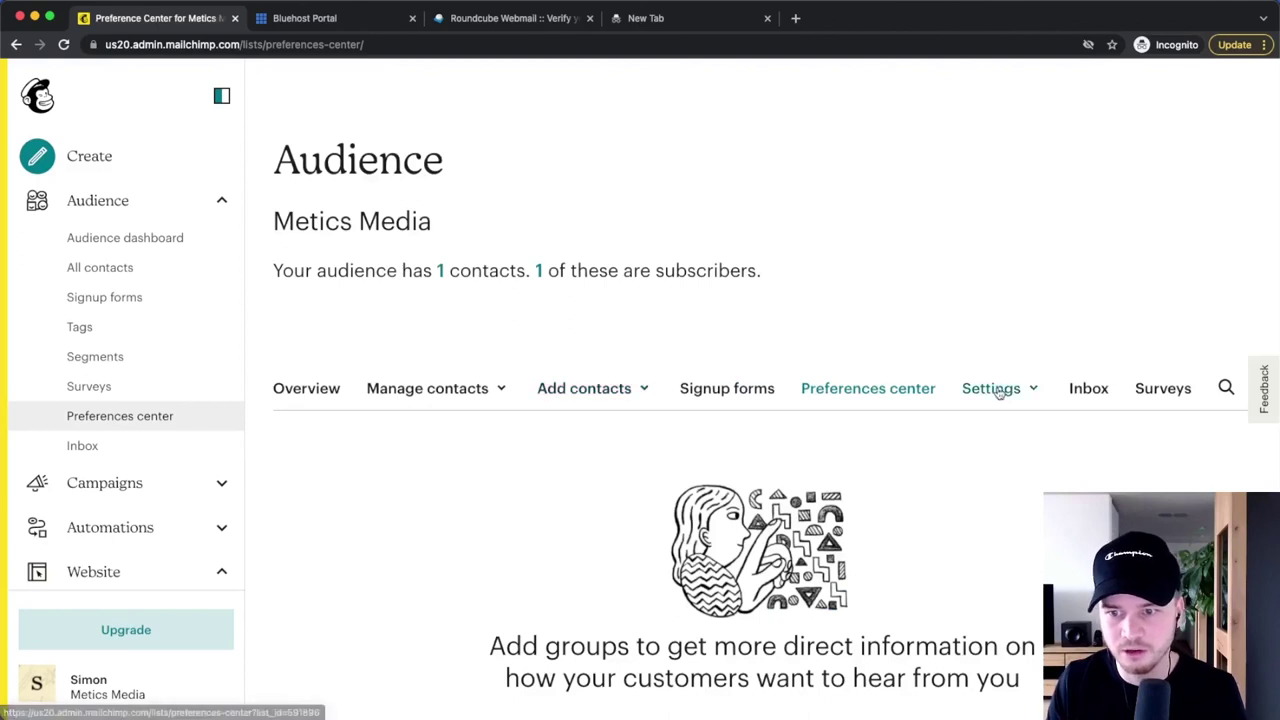
pyautogui.click(993, 389)
pyautogui.click(1039, 388)
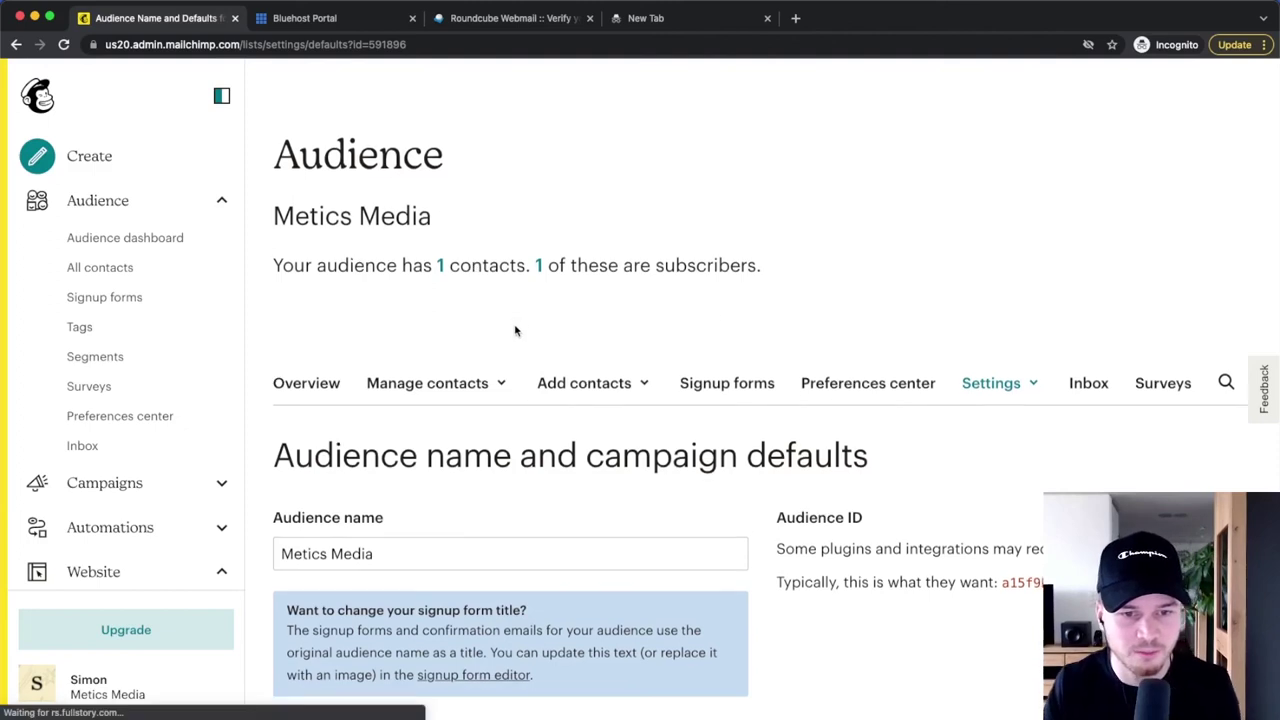
pyautogui.scroll(-5, 517, 331)
pyautogui.click(290, 230)
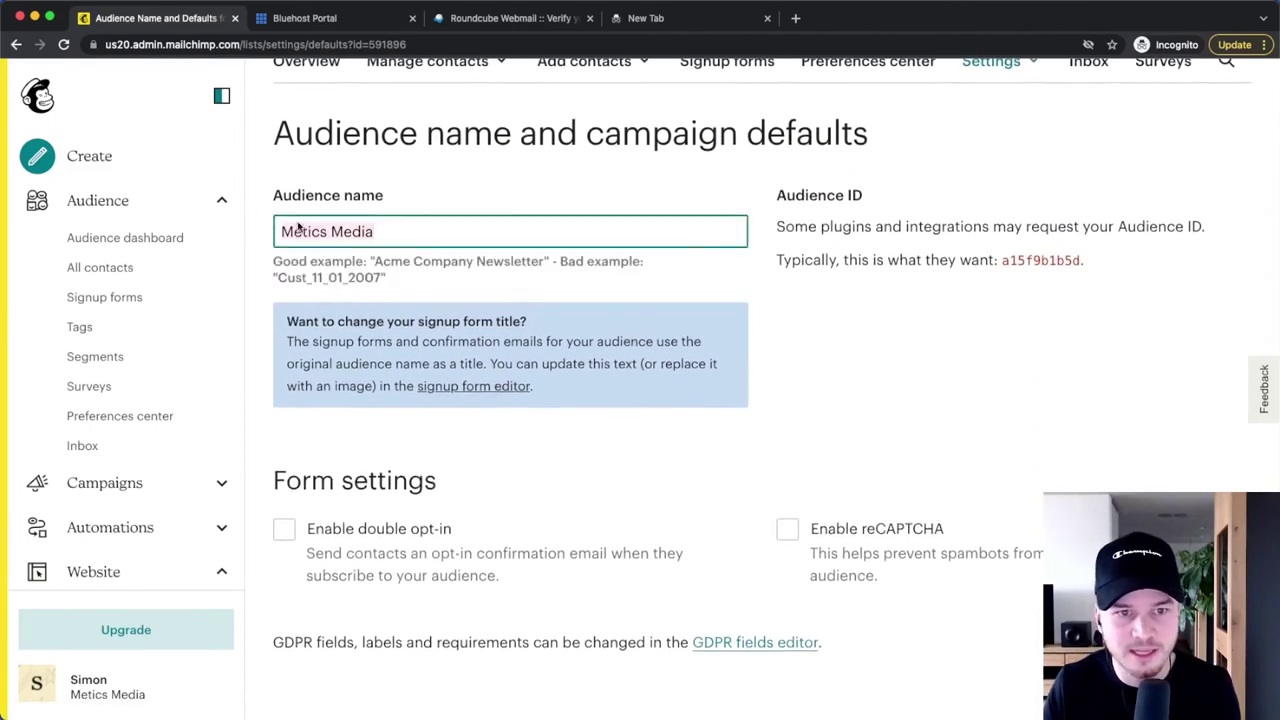
pyautogui.click(929, 301)
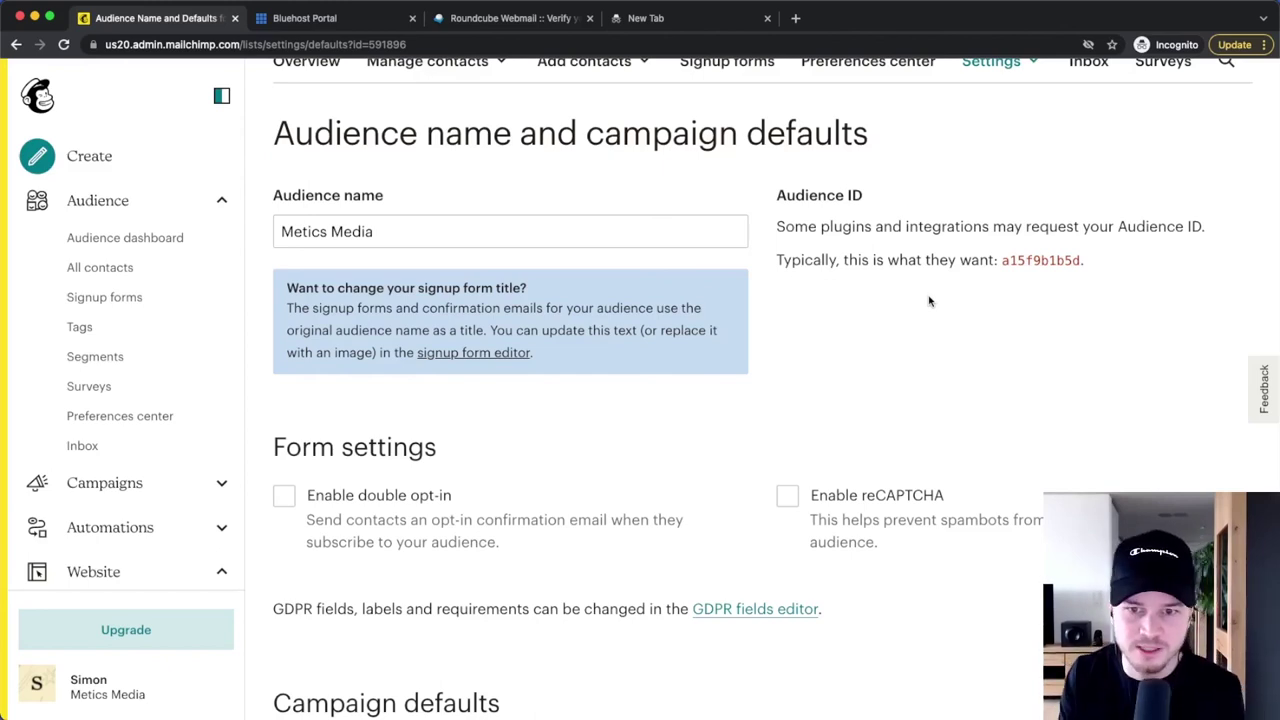
pyautogui.scroll(-4, 628, 366)
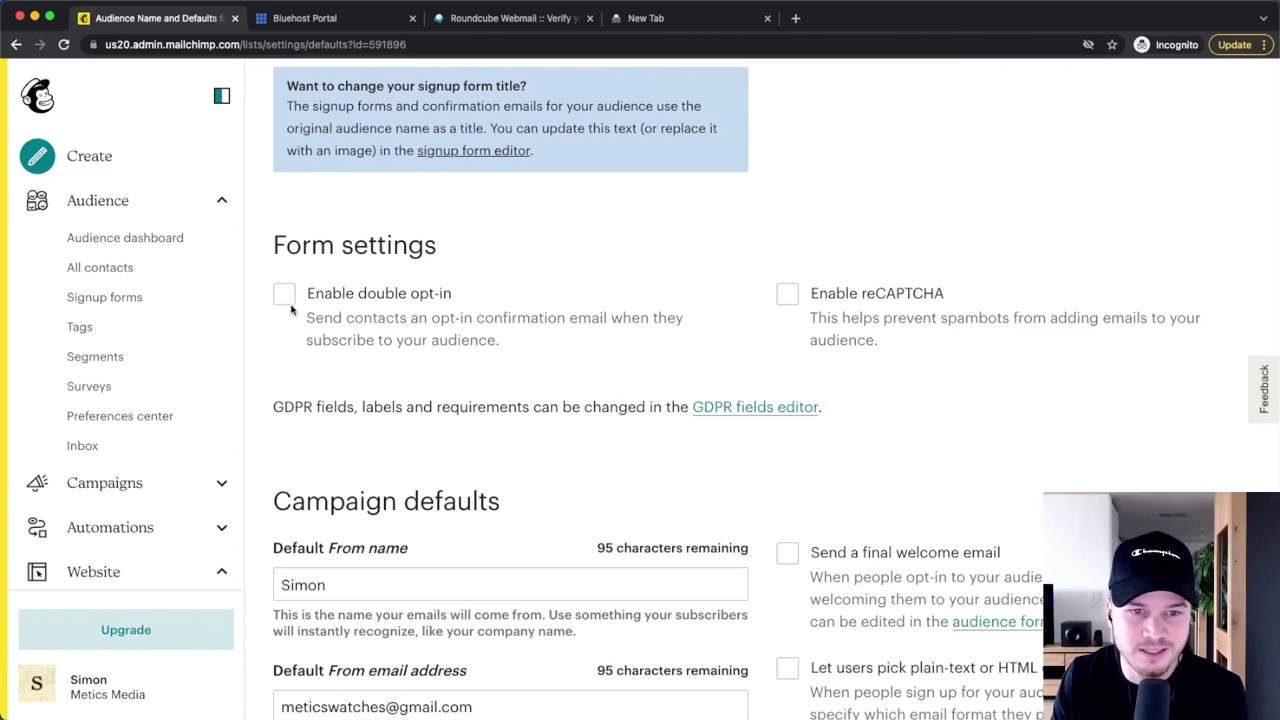
pyautogui.scroll(-5, 409, 316)
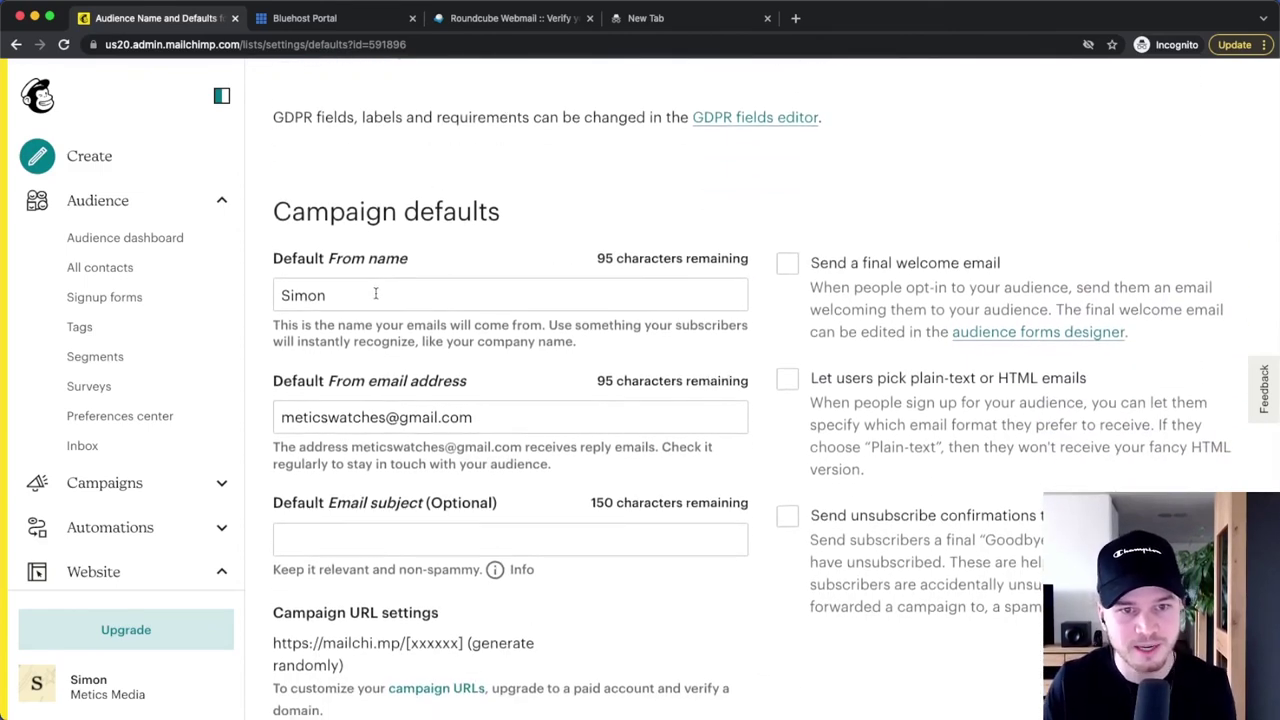
pyautogui.scroll(-1, 374, 288)
# - Append ' | Metics Media' to the default From name
pyautogui.click(370, 282)
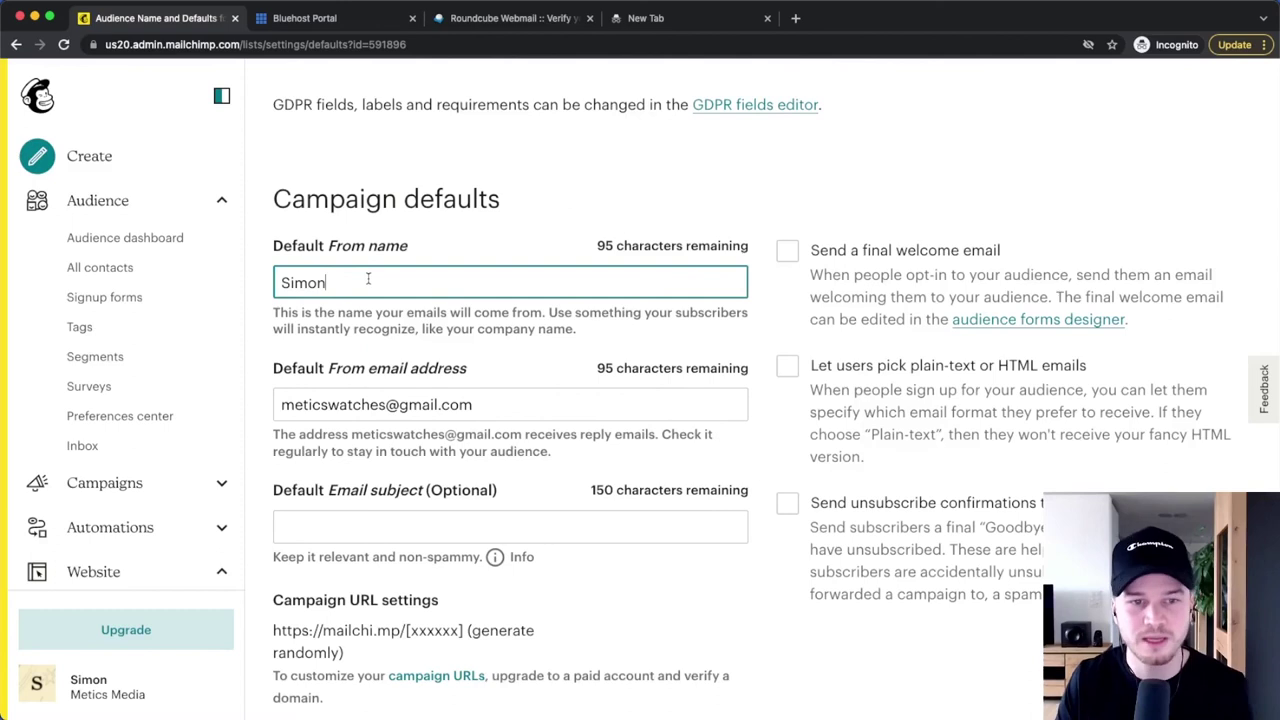
pyautogui.write('| Metics m')
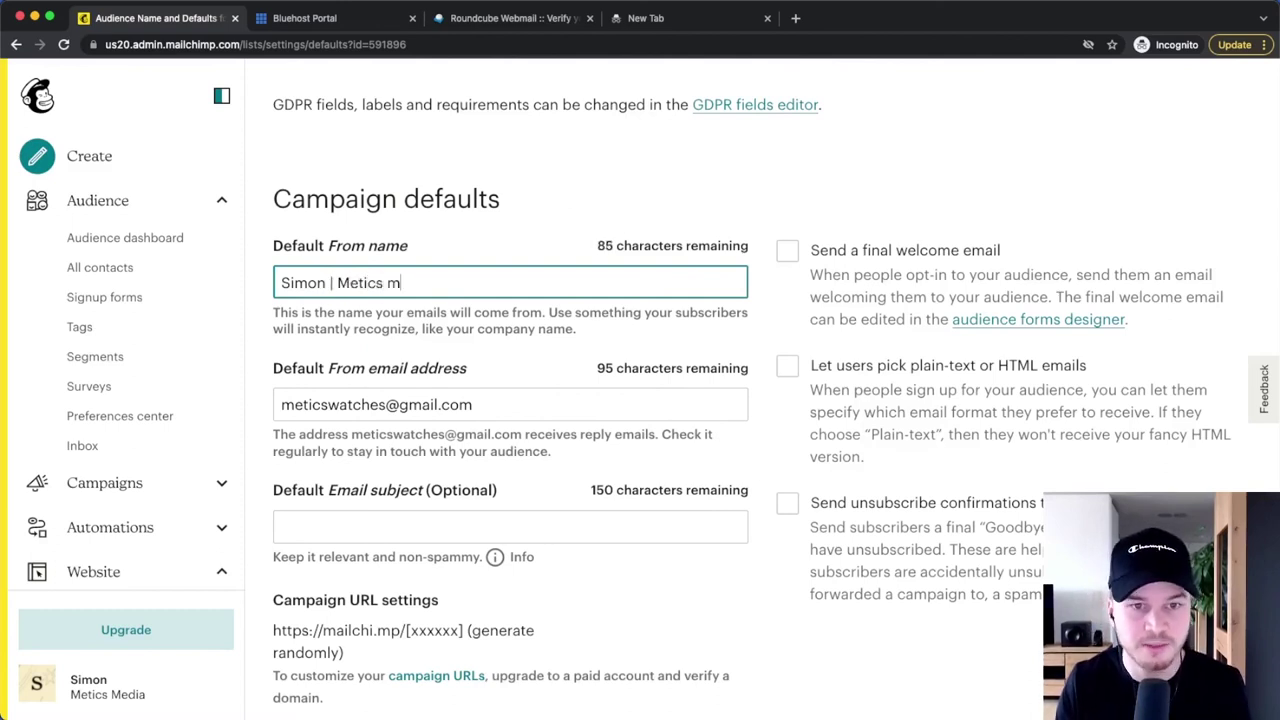
pyautogui.press('BackSpace')
pyautogui.write('Media')
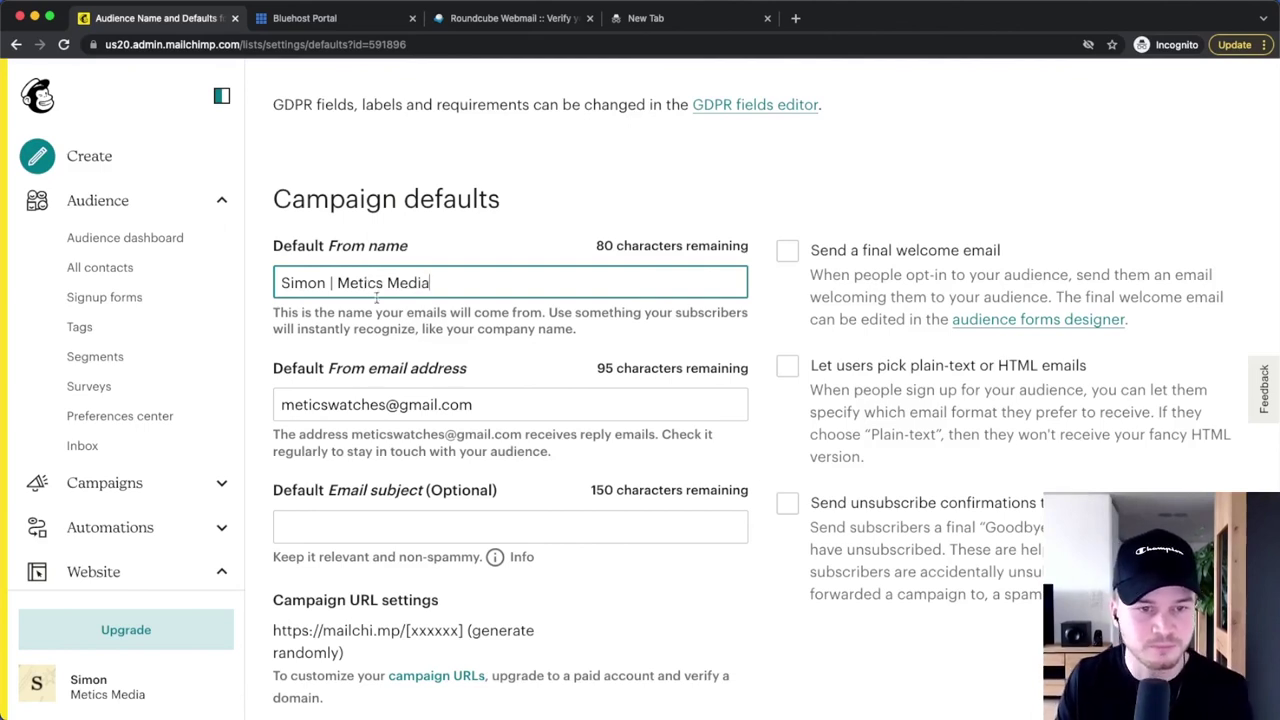
# - Replace the default From email with an address on meticstutorials.com
pyautogui.scroll(-1, 489, 394)
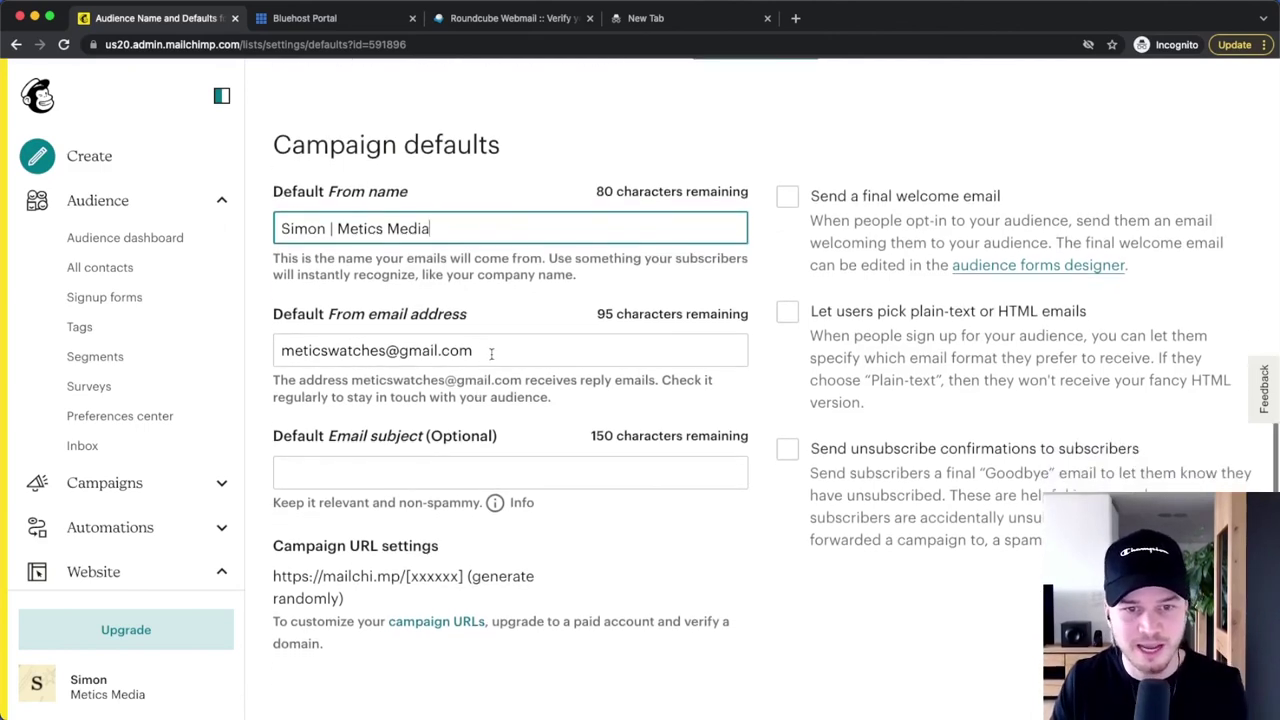
pyautogui.moveTo(500, 349); pyautogui.dragTo(198, 347)
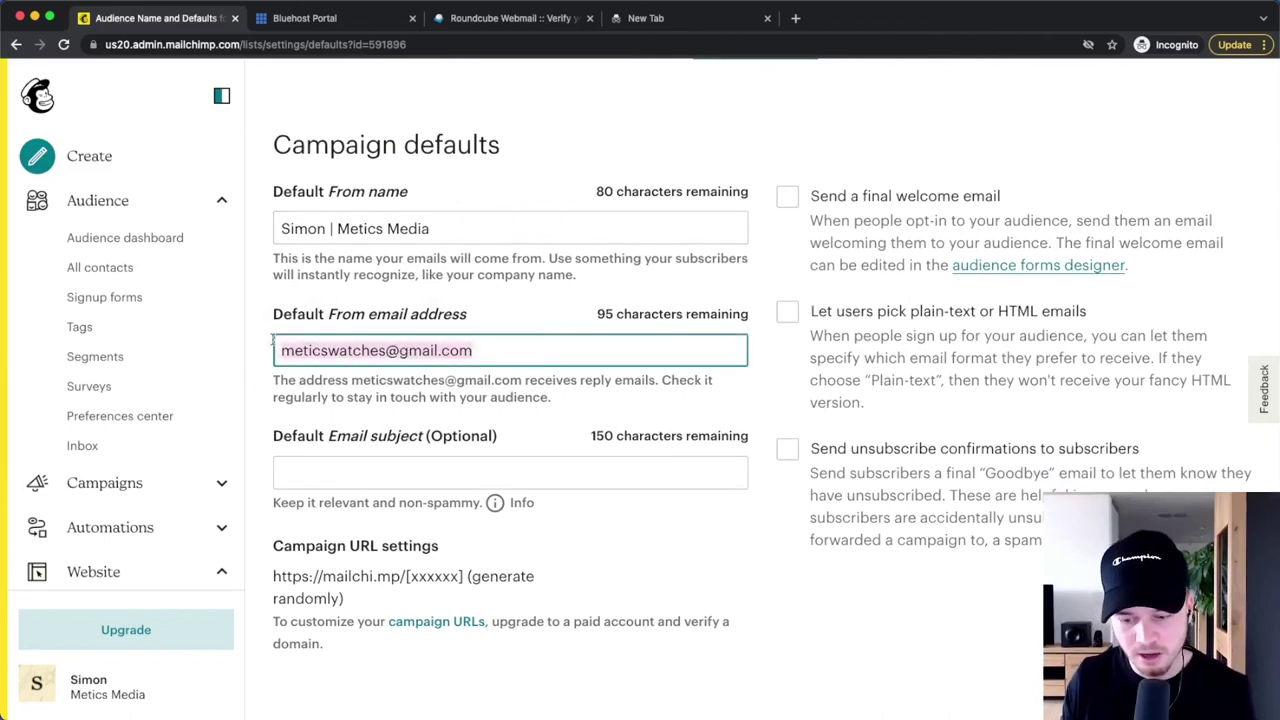
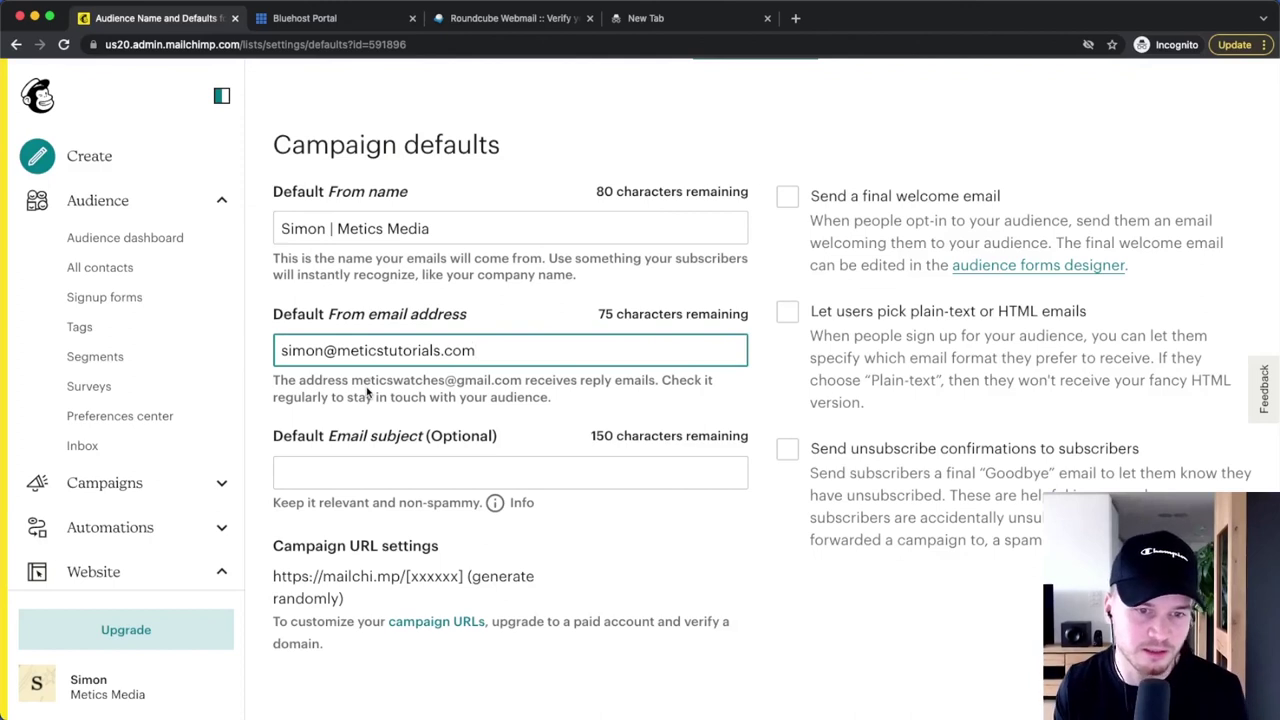
pyautogui.scroll(-5, 394, 374)
pyautogui.scroll(3, 394, 383)
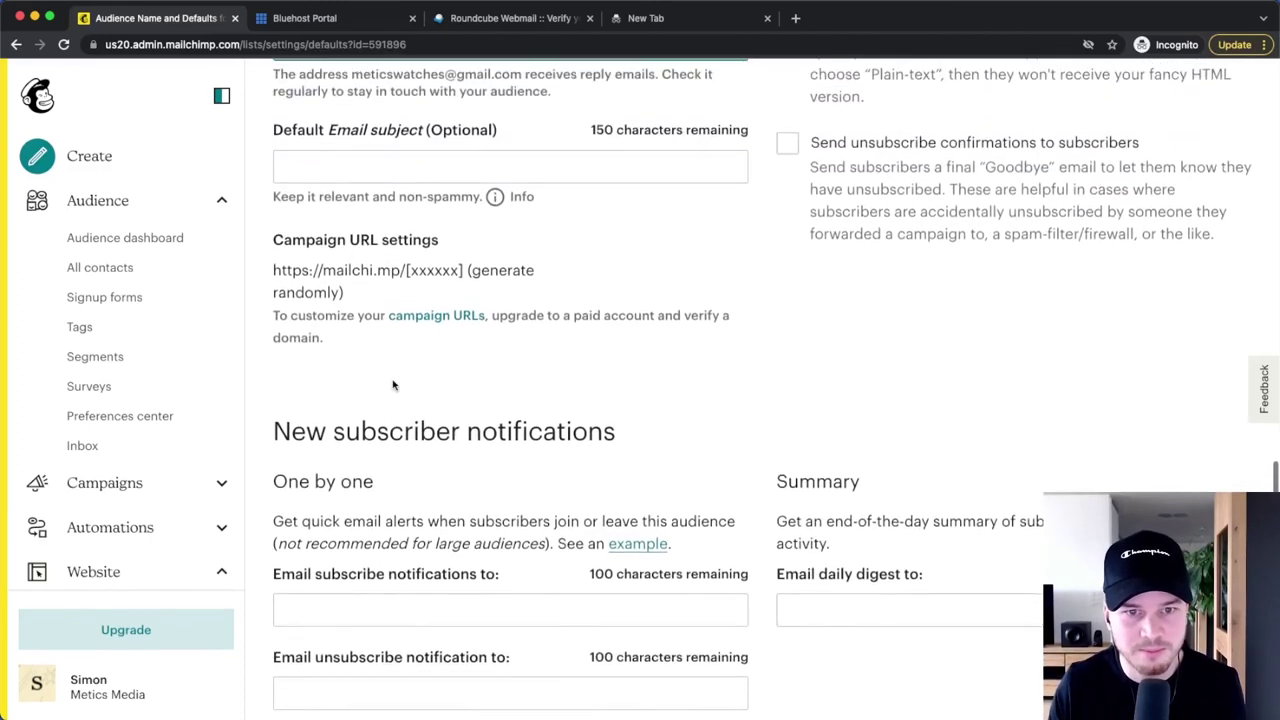
pyautogui.scroll(10, 600, 440)
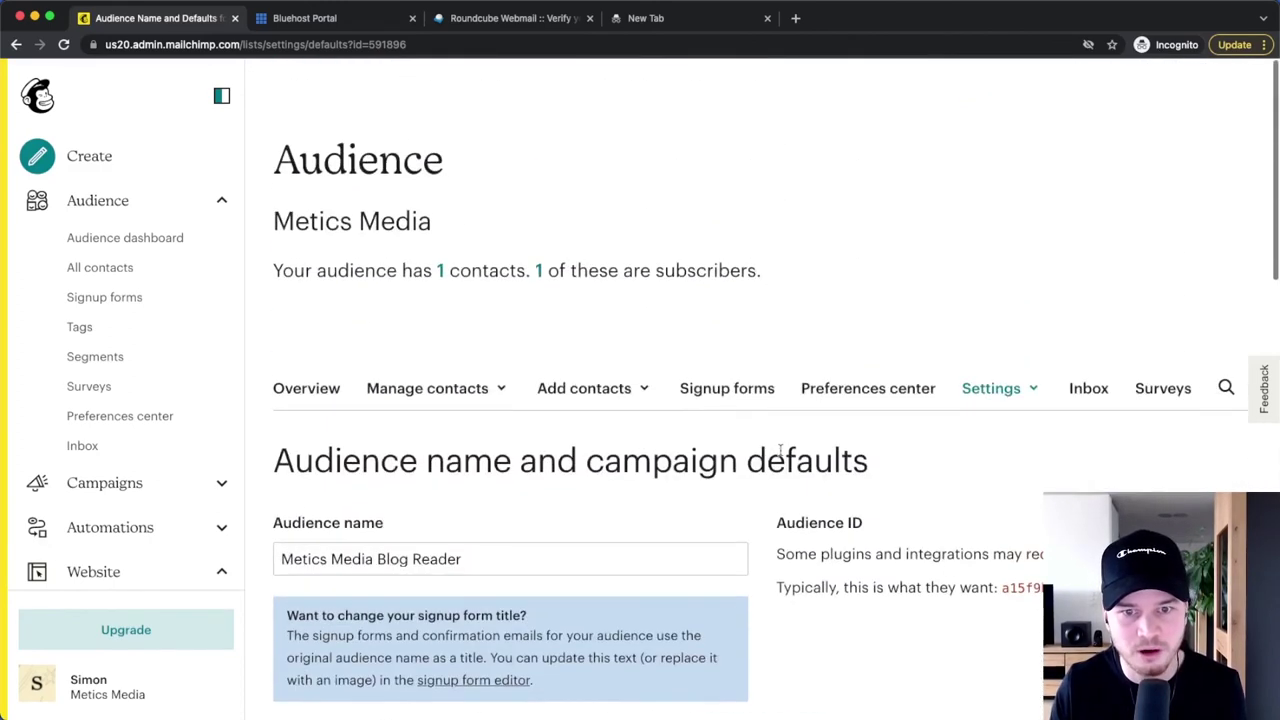